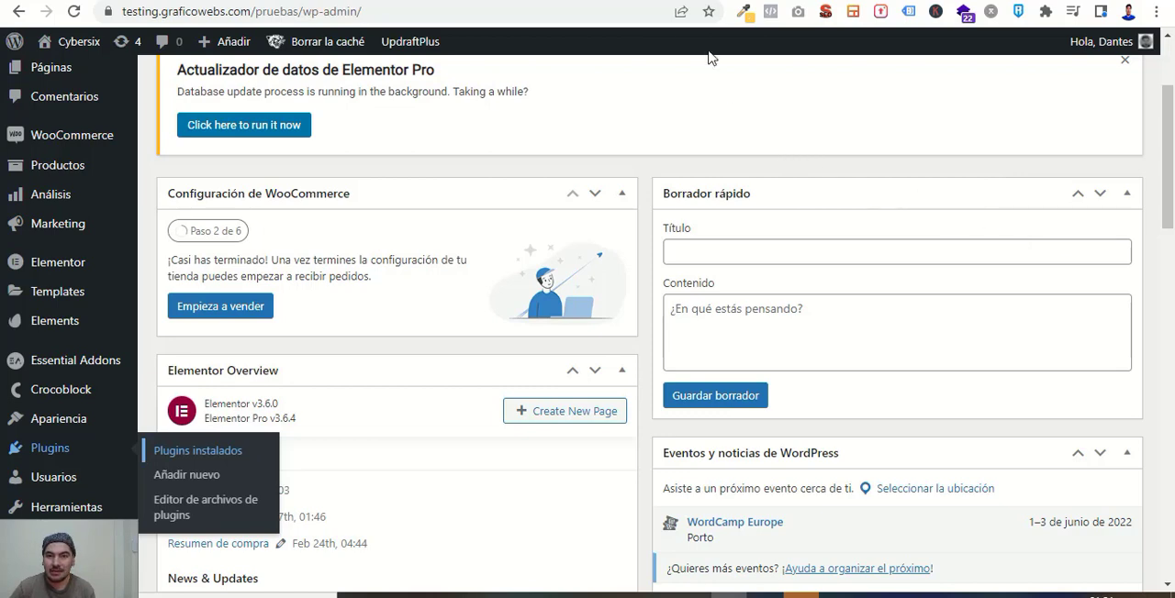
Switch to the CSS-Tricks Flexbox guide and examine the container and item diagrams and the display property.
left_click(674, 1)
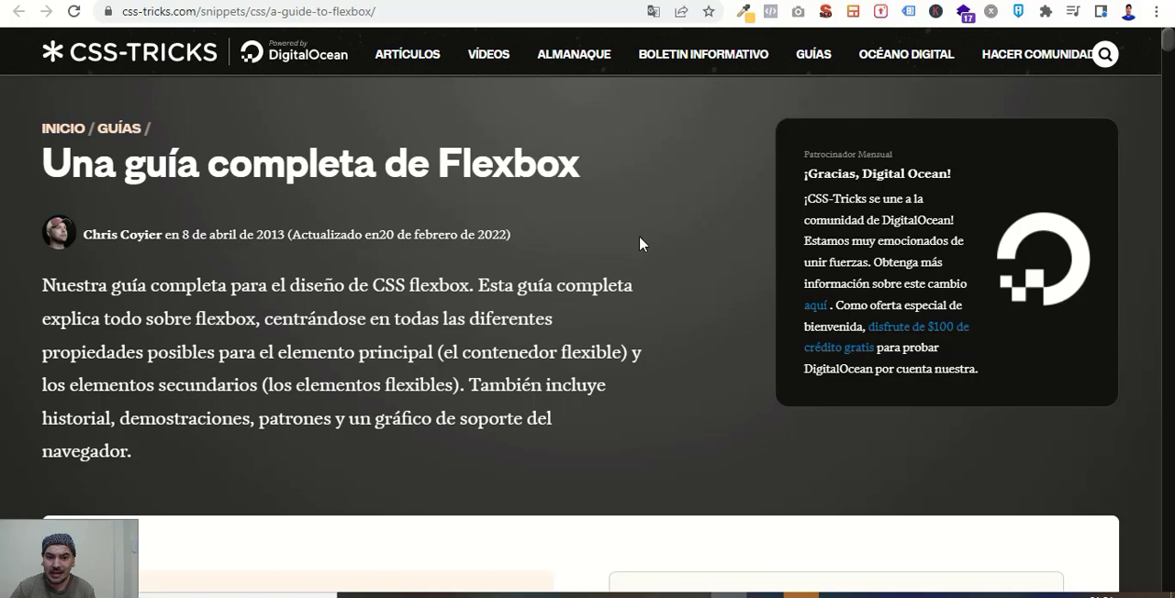
scroll(687, 319, "down", 12)
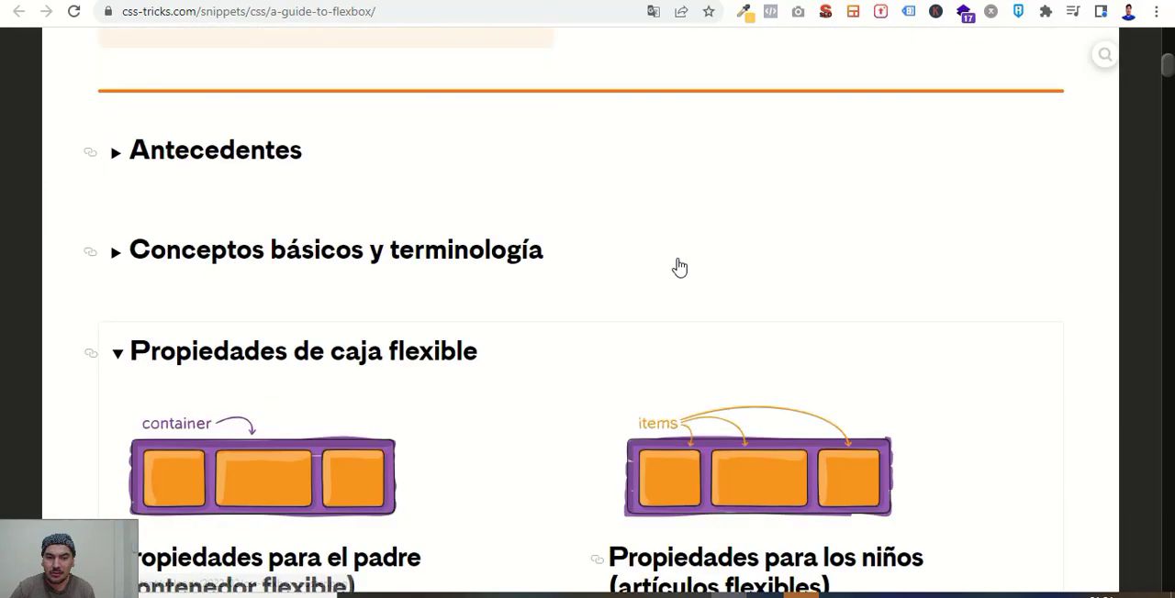
scroll(677, 262, "down", 1)
scroll(596, 253, "up", 2)
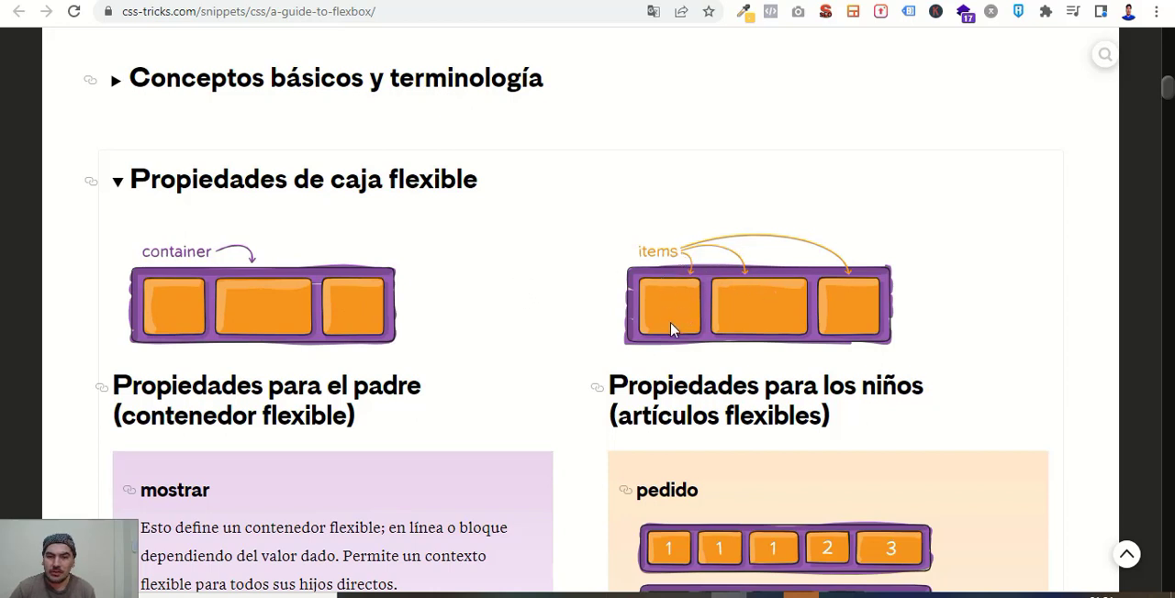
scroll(764, 377, "down", 2)
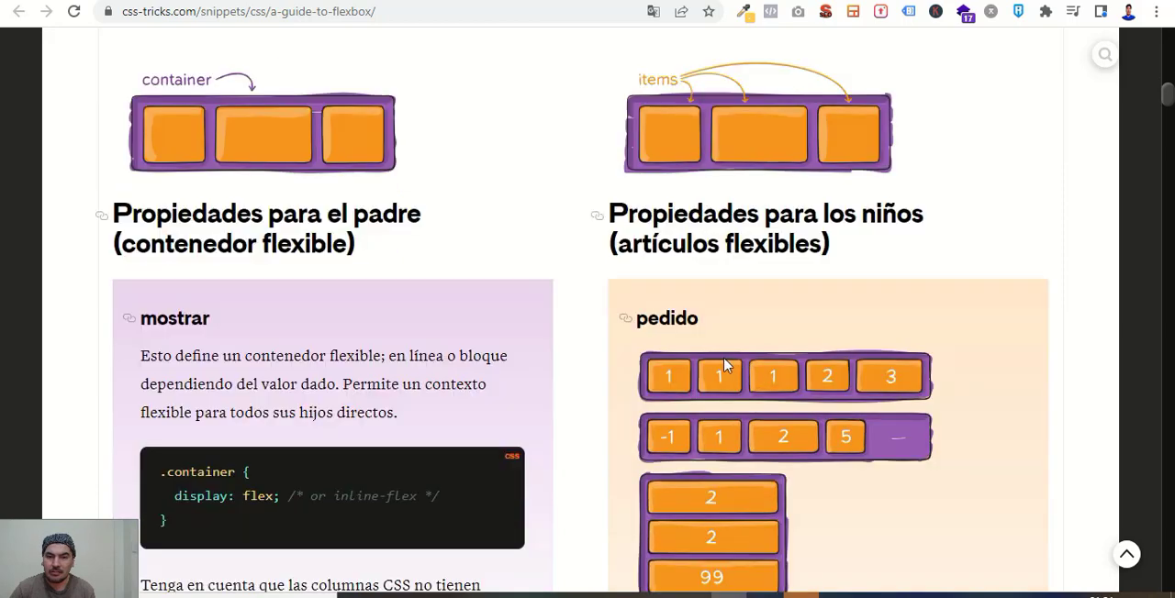
scroll(766, 292, "down", 1)
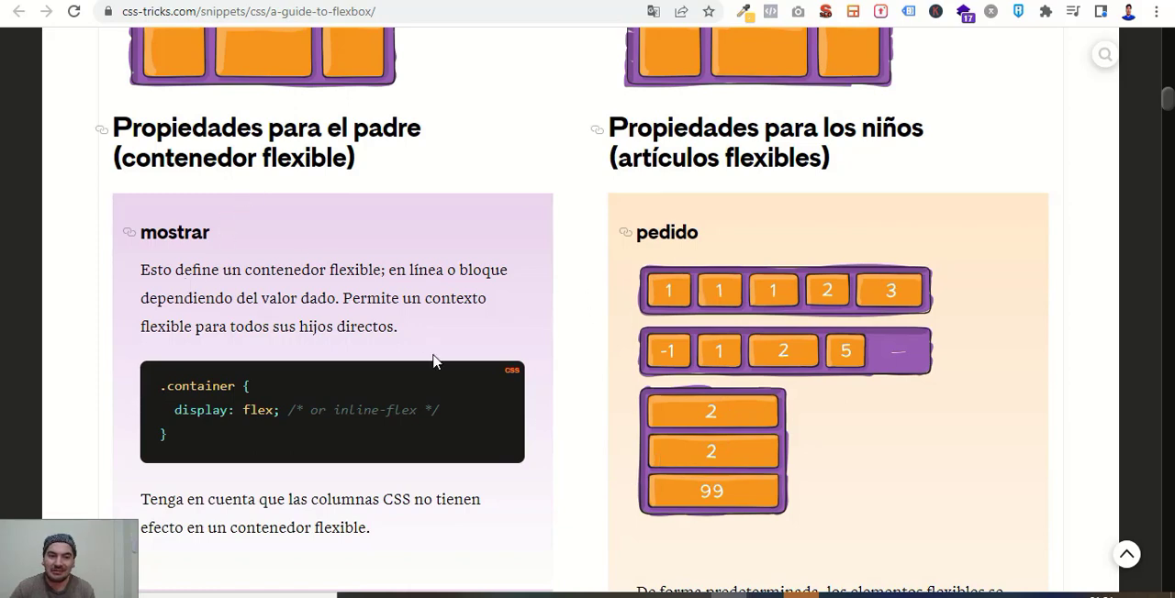
Examine the guide's flex-direction and flex-wrap sections, including their diagrams and possible values.
scroll(464, 384, "down", 1)
scroll(590, 391, "down", 3)
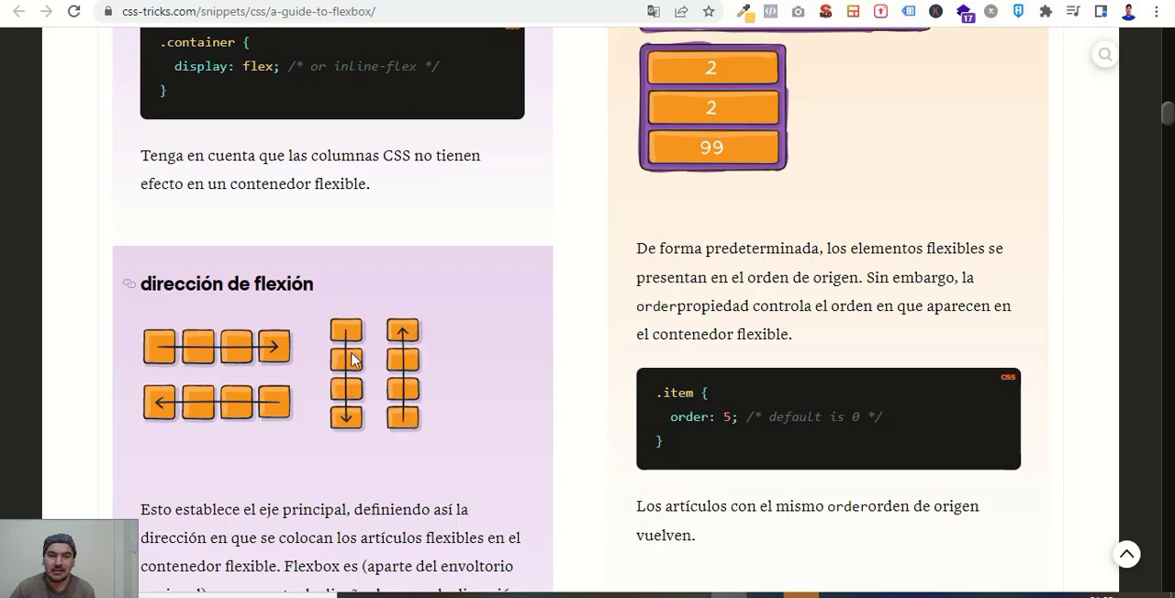
scroll(487, 350, "down", 1)
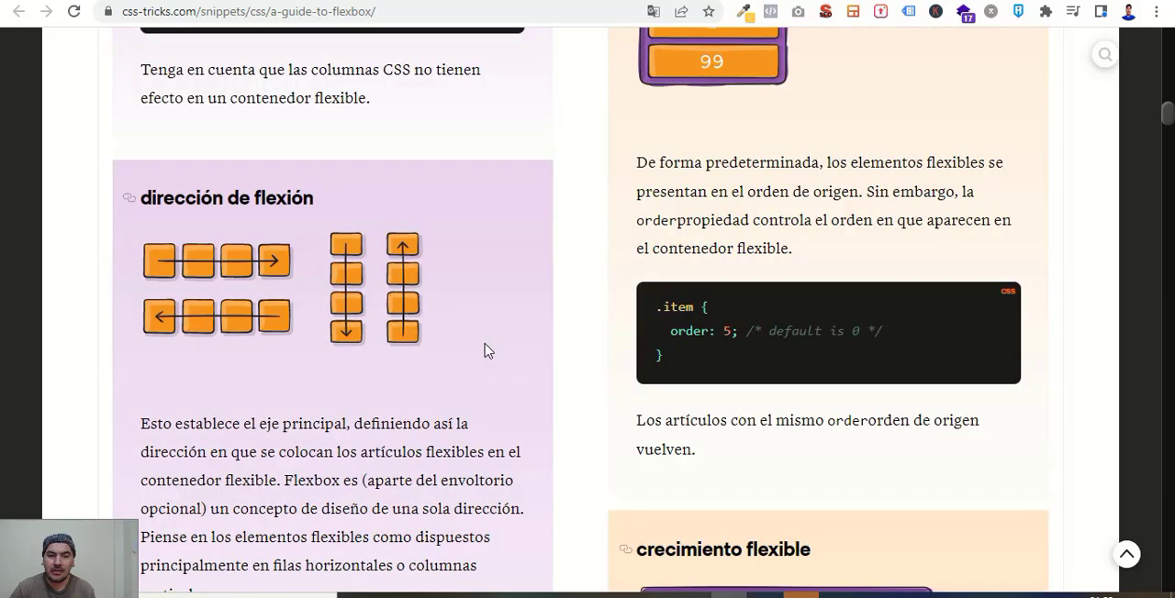
scroll(486, 351, "down", 1)
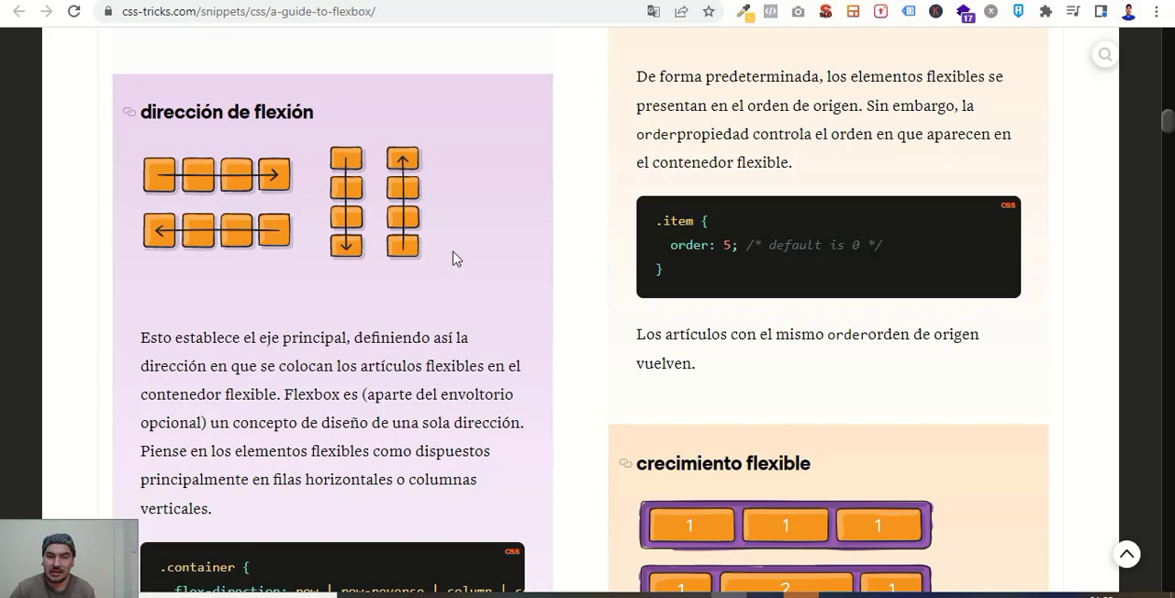
scroll(712, 374, "down", 3)
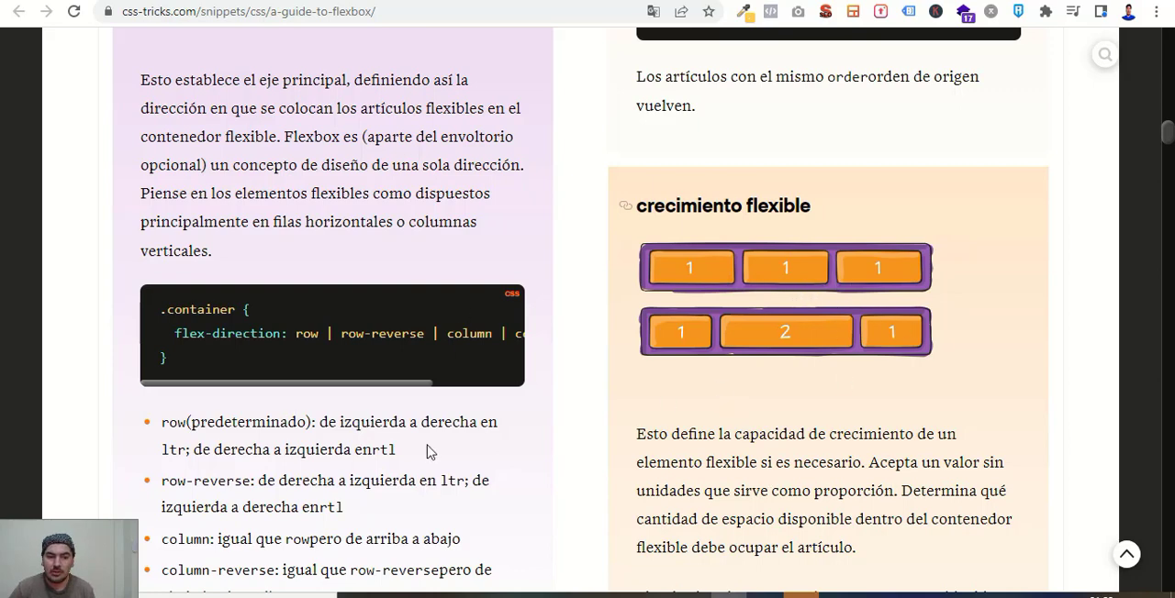
scroll(827, 460, "down", 5)
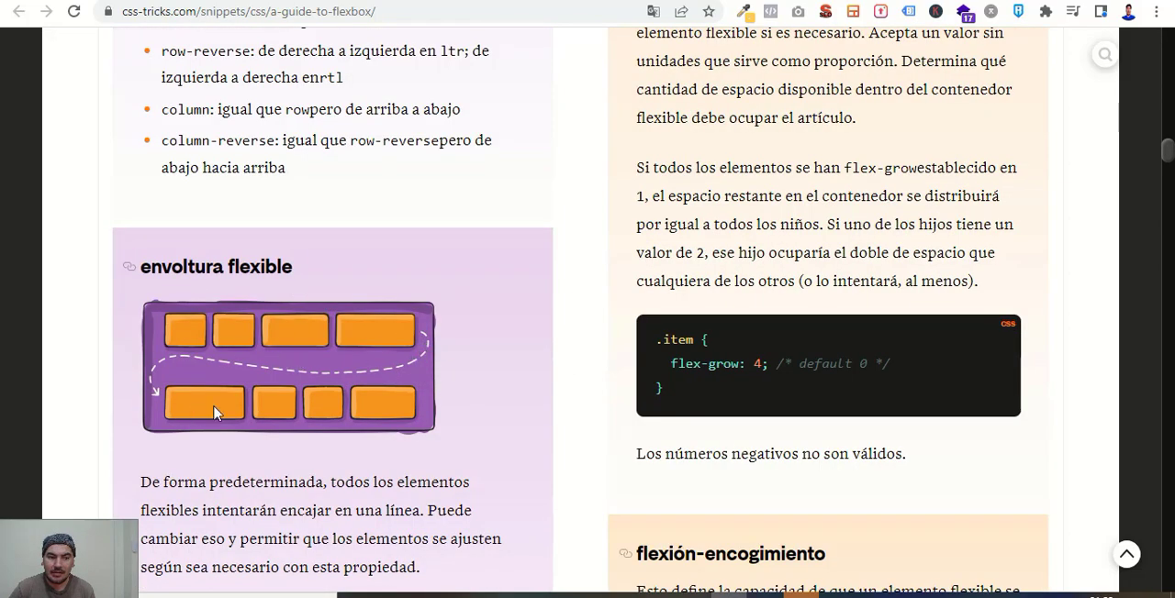
scroll(477, 479, "down", 2)
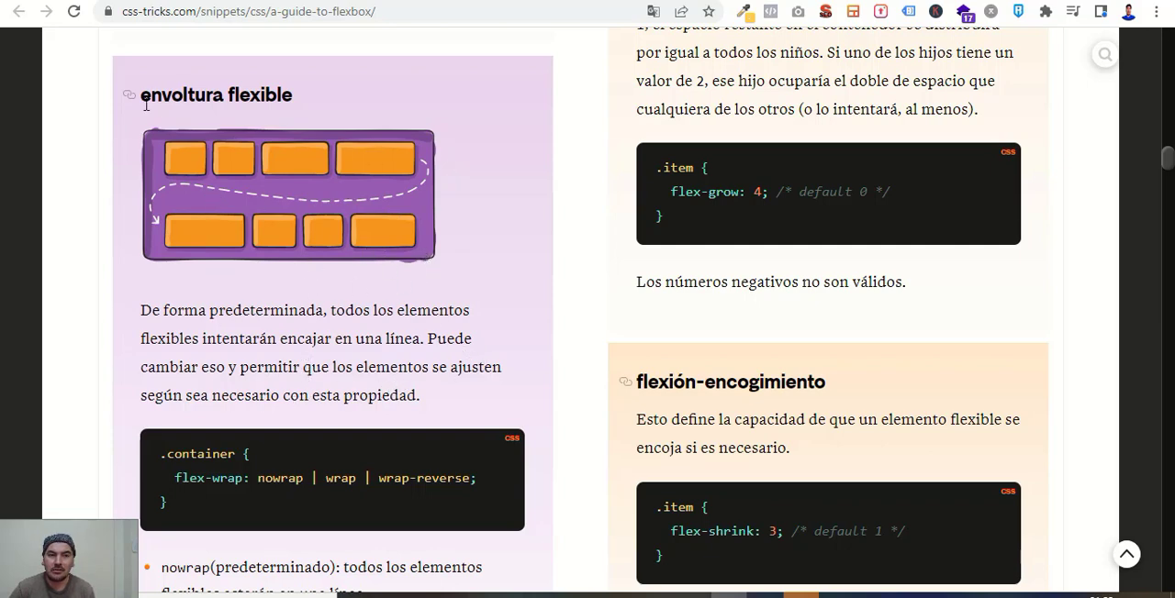
scroll(385, 329, "down", 3)
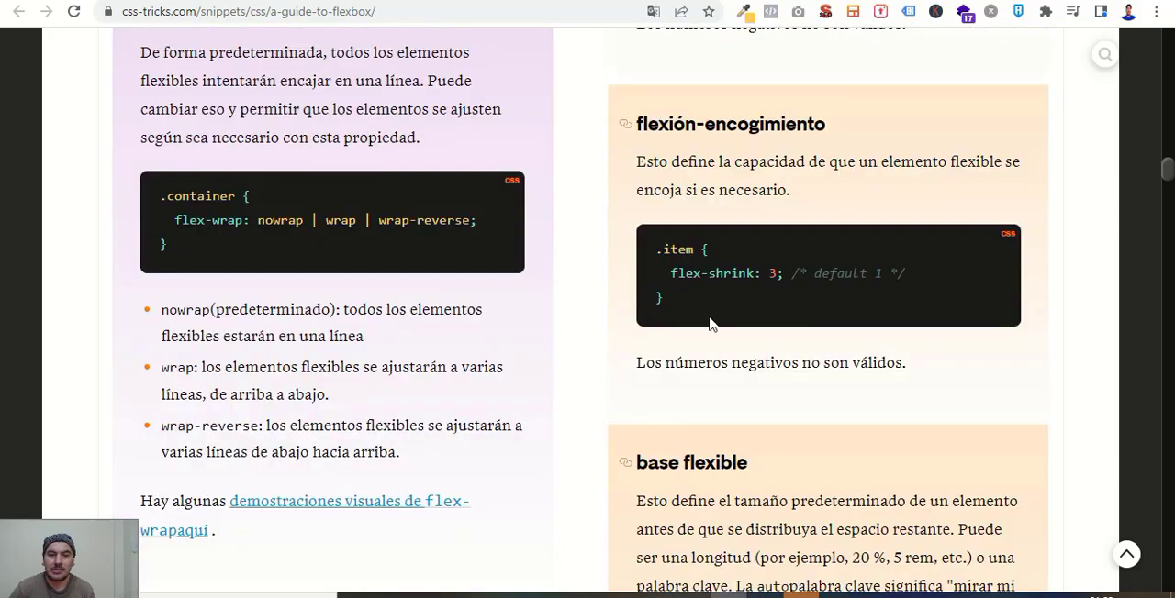
scroll(825, 330, "down", 1)
scroll(819, 339, "down", 5)
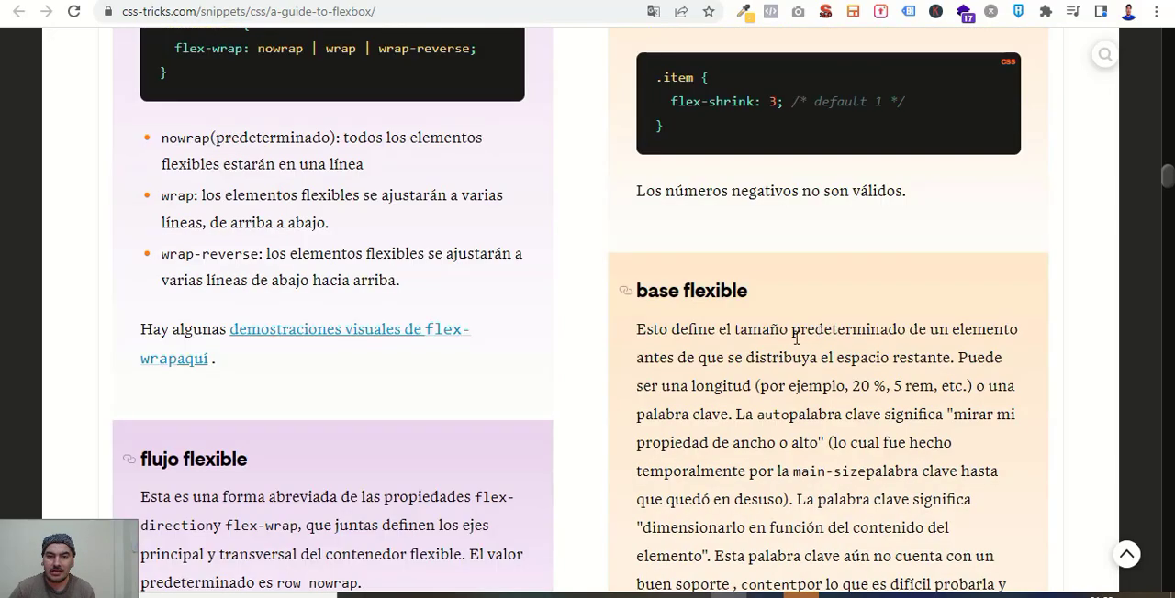
Study the justify-content alignment diagrams and the align-self example for individual items in the Flexbox guide.
scroll(785, 344, "down", 2)
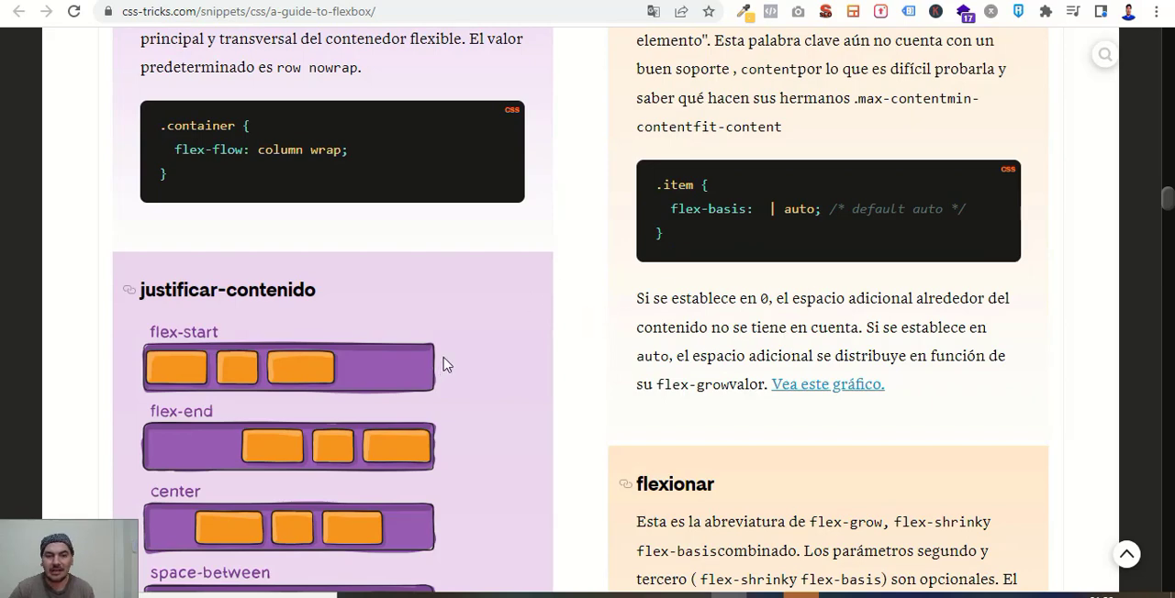
scroll(454, 347, "down", 1)
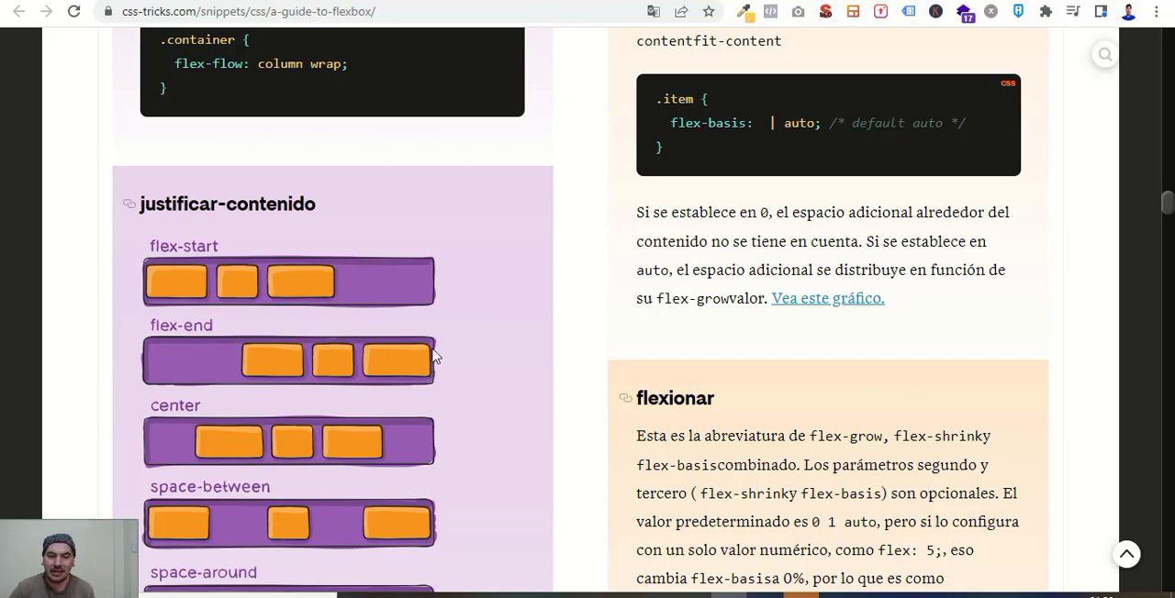
scroll(323, 448, "down", 1)
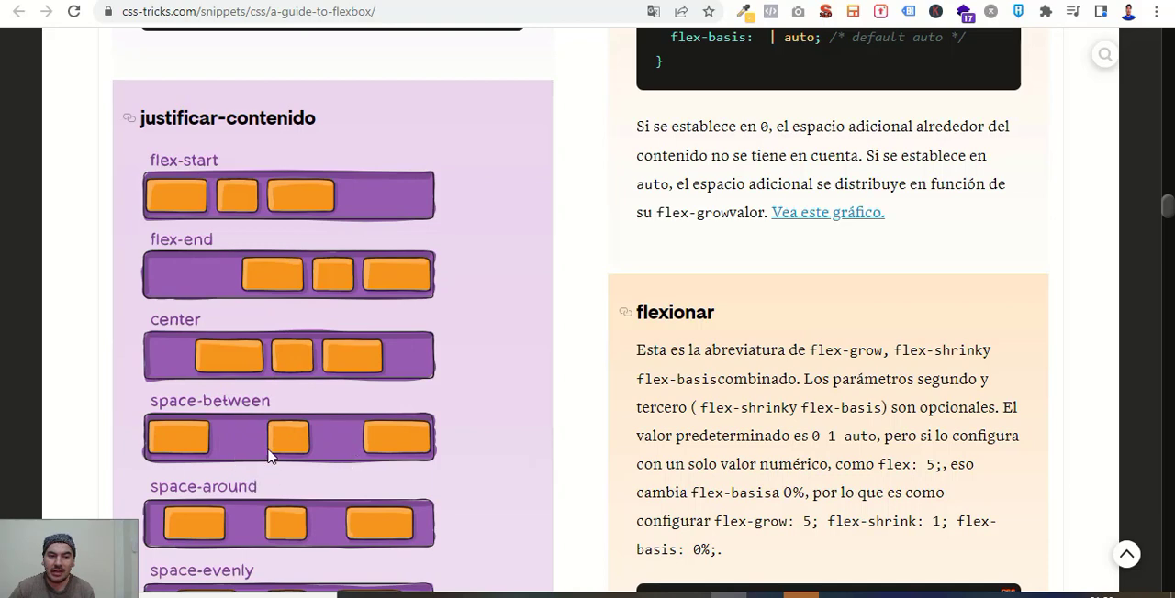
scroll(307, 470, "down", 1)
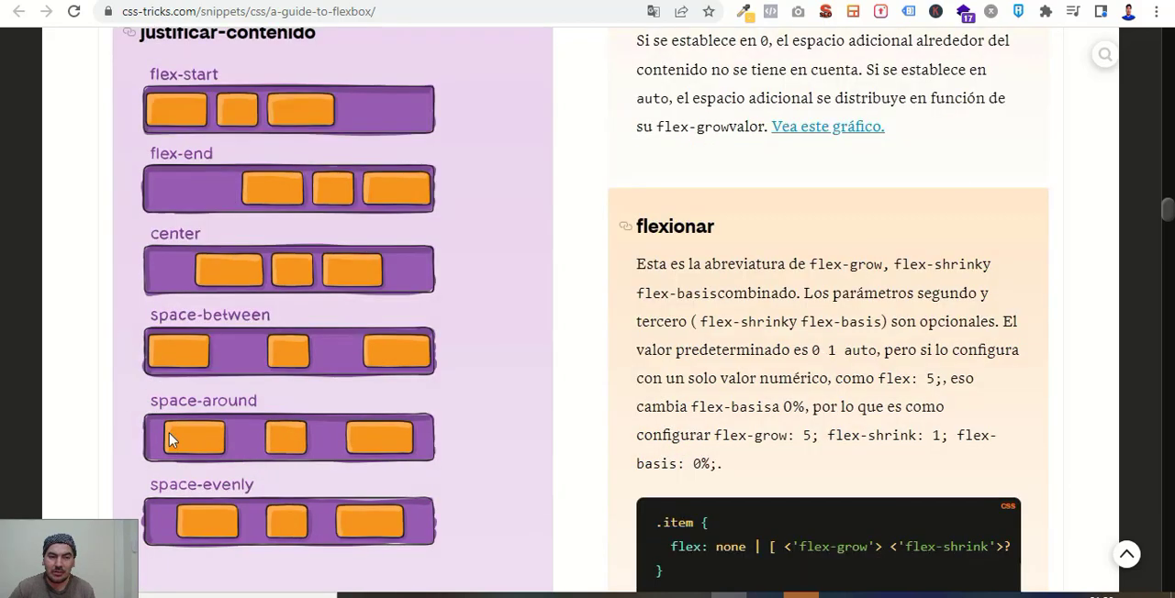
scroll(426, 493, "down", 1)
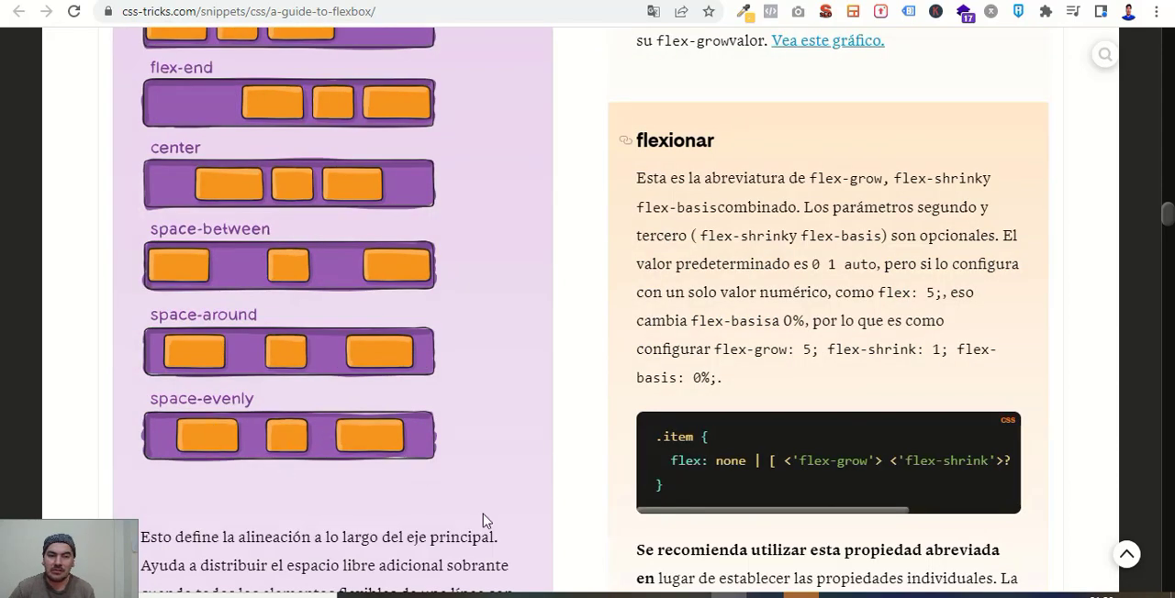
scroll(414, 327, "down", 2)
scroll(740, 475, "down", 3)
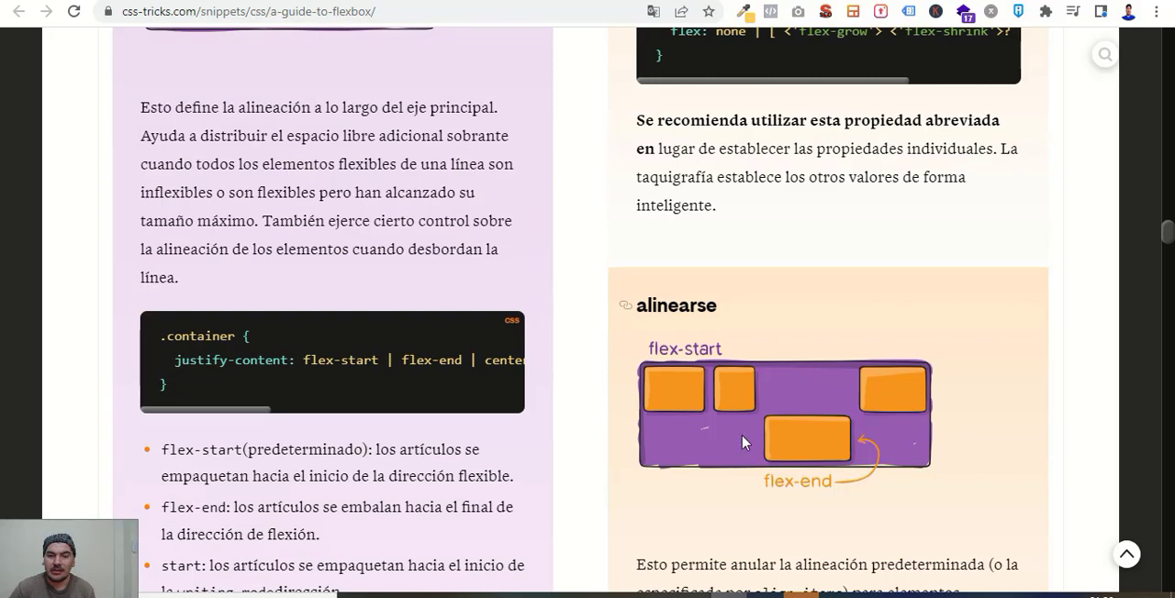
scroll(676, 354, "down", 1)
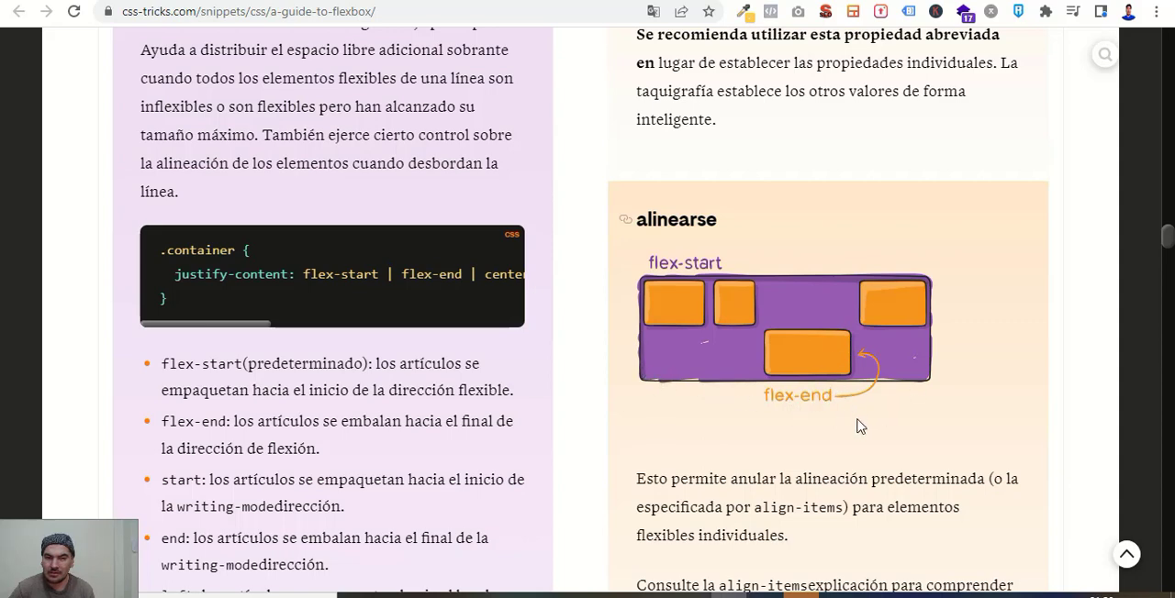
scroll(855, 425, "down", 3)
scroll(829, 243, "up", 2)
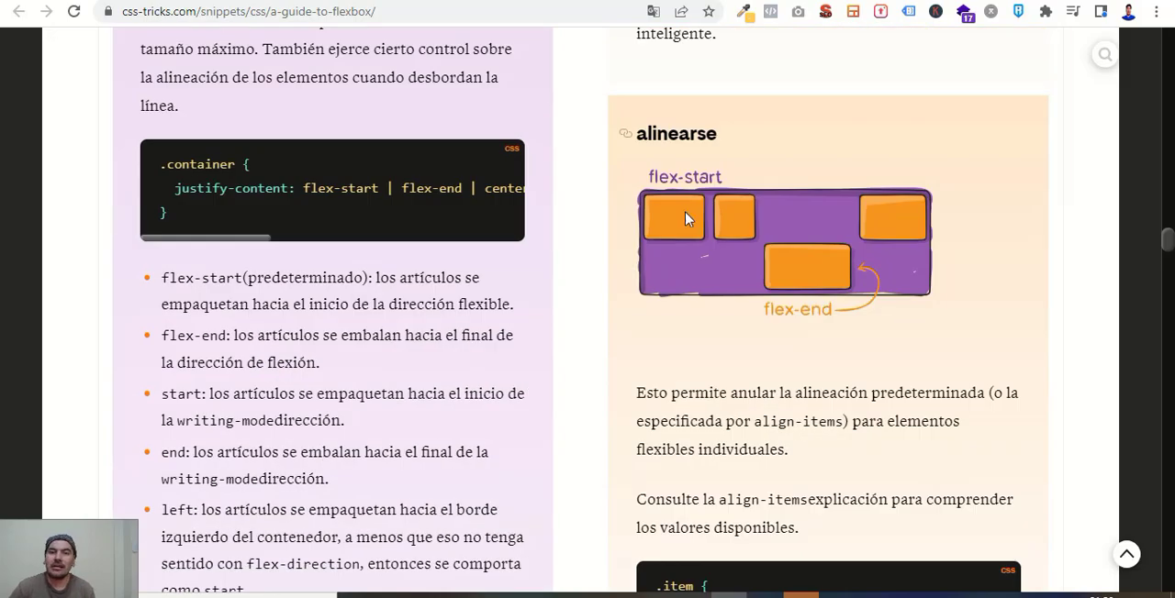
Examine the align-items and align-content sections of the Flexbox guide, including their diagrams and values.
scroll(835, 354, "down", 5)
scroll(834, 354, "down", 12)
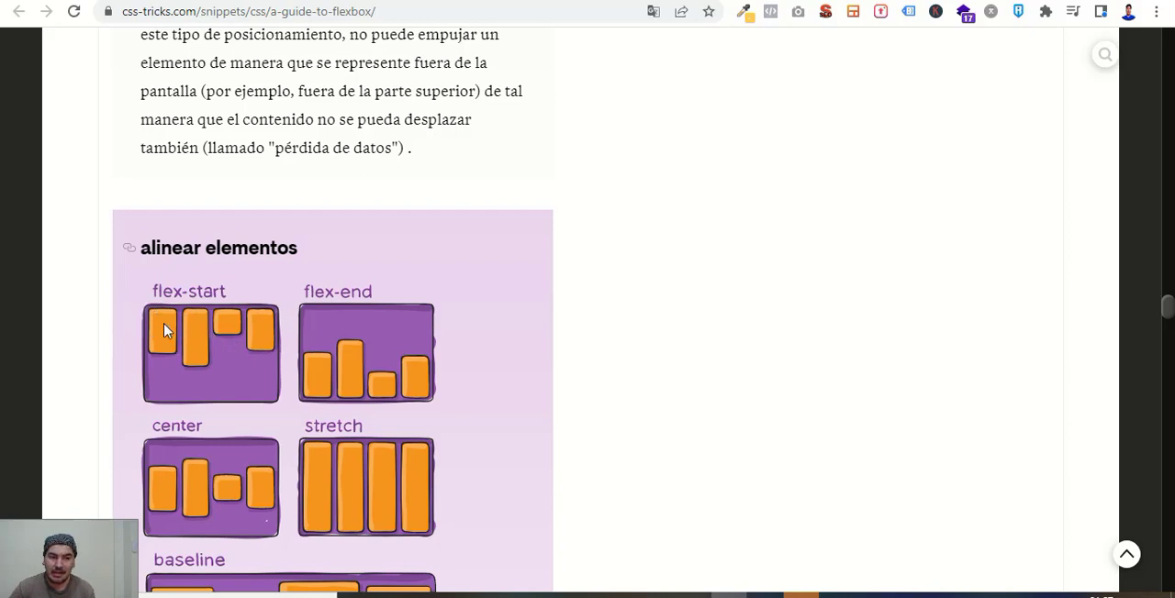
scroll(443, 401, "down", 1)
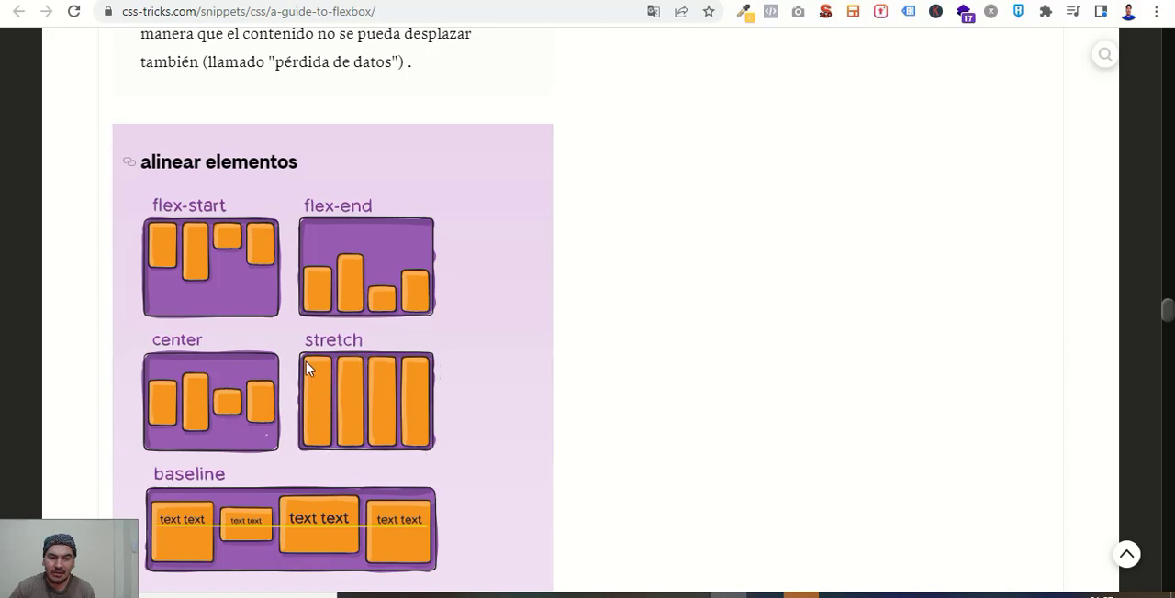
scroll(354, 433, "down", 2)
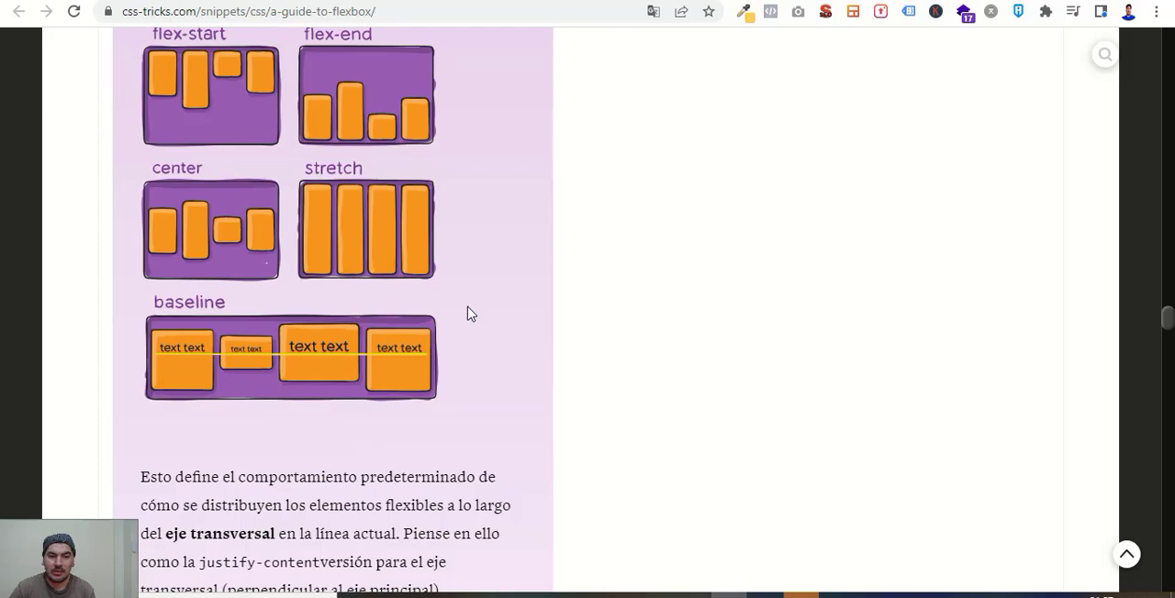
scroll(493, 453, "down", 7)
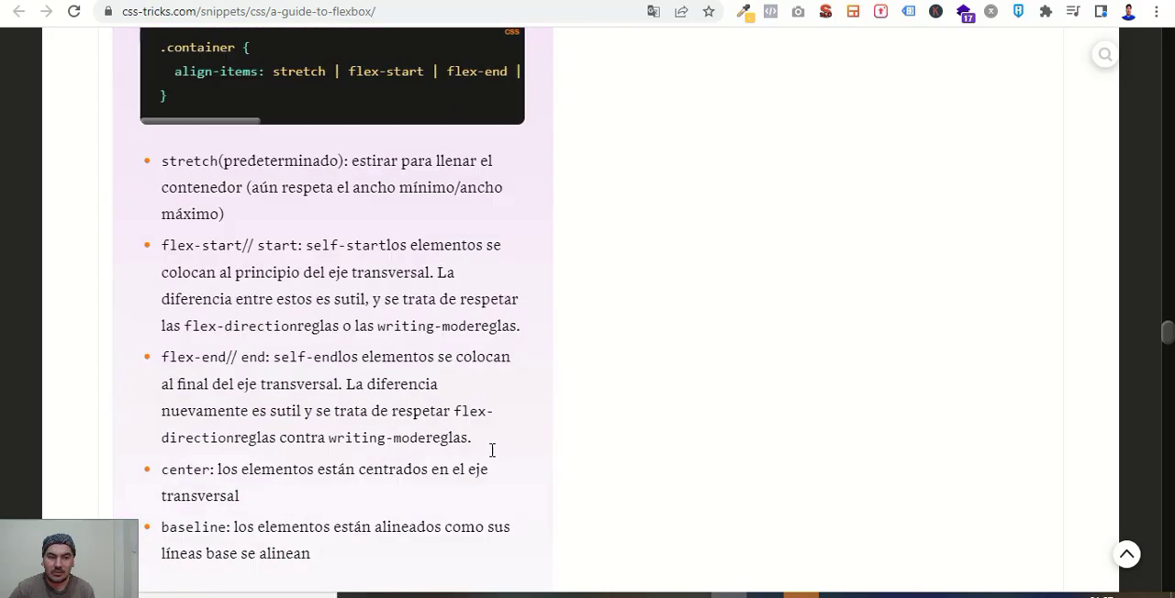
scroll(491, 451, "down", 9)
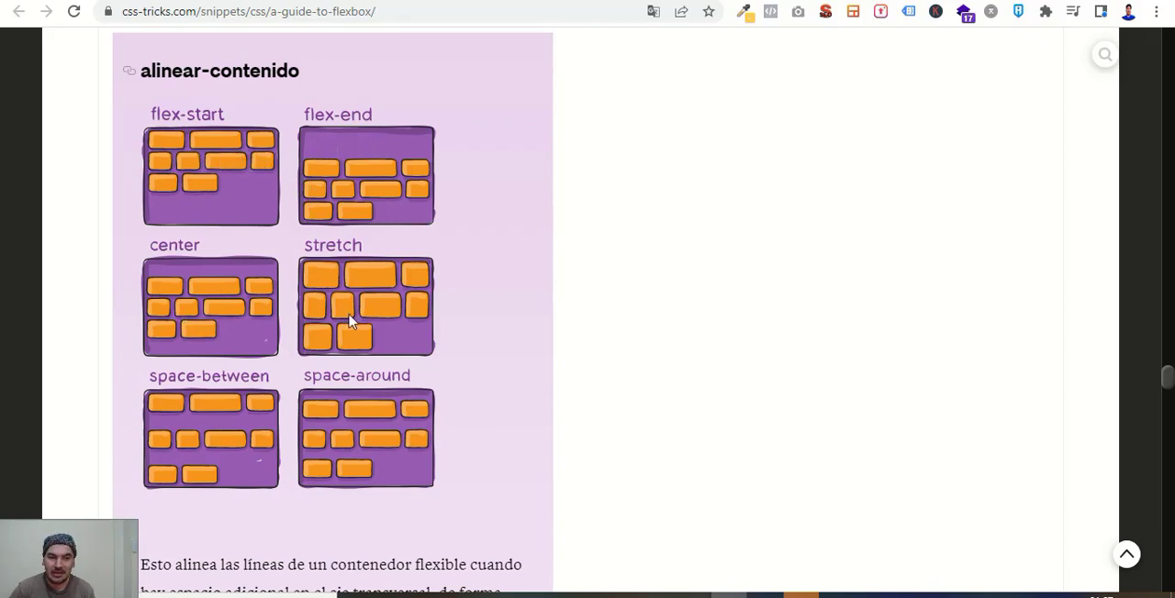
scroll(345, 404, "down", 8)
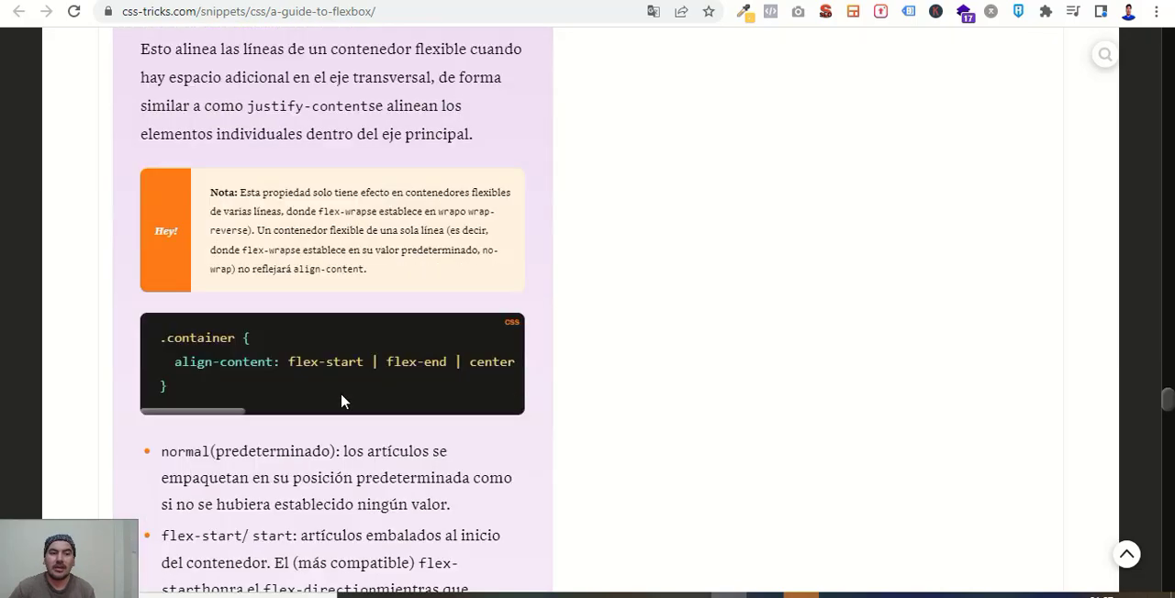
Examine the gap, row-gap and column-gap section with its diagrams and sample CSS, through to the guide's closing sections.
scroll(343, 393, "down", 9)
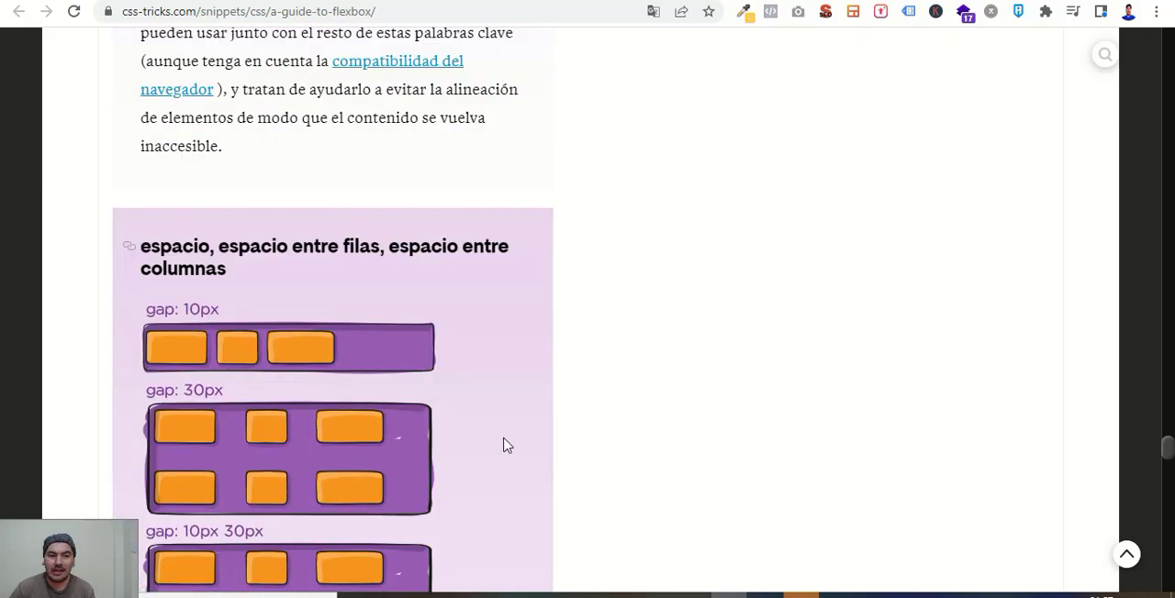
scroll(503, 446, "down", 1)
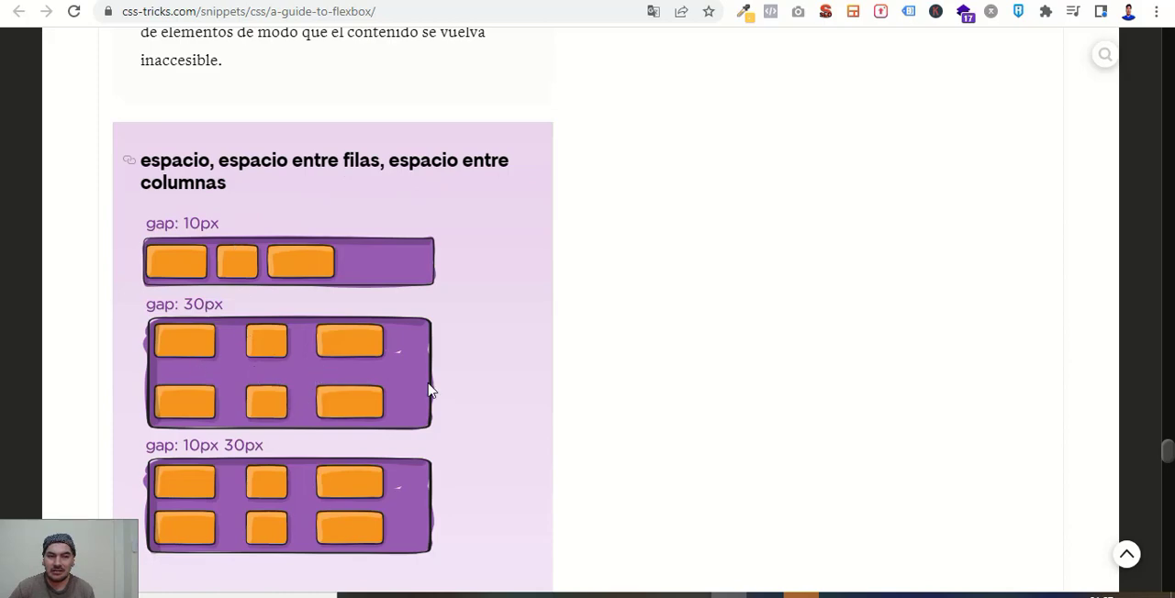
scroll(431, 389, "down", 1)
scroll(428, 444, "down", 12)
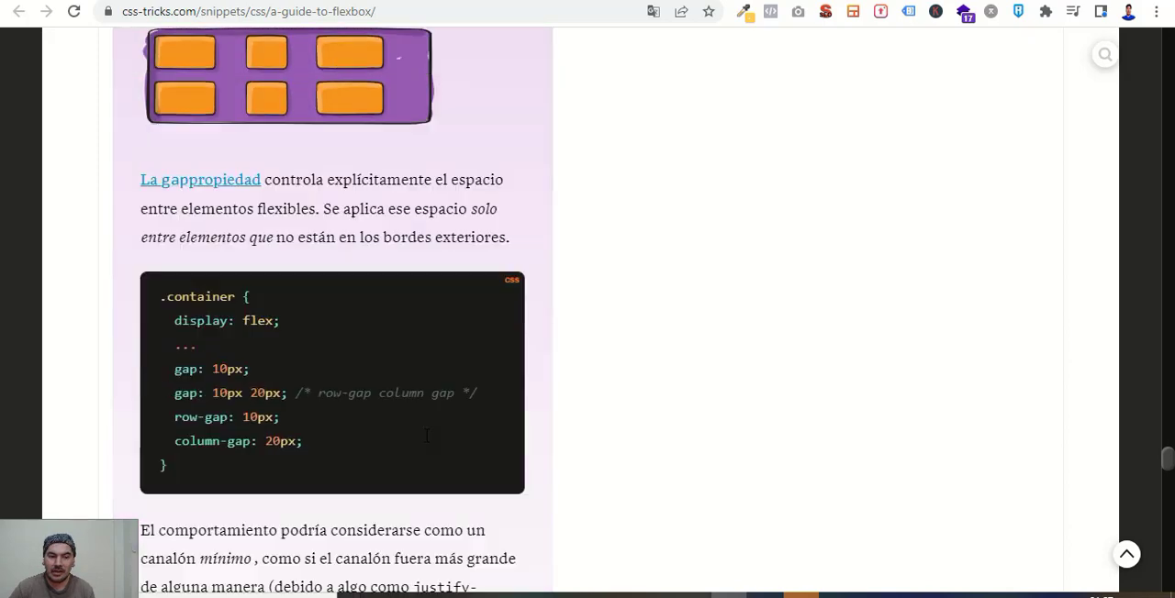
scroll(428, 444, "down", 4)
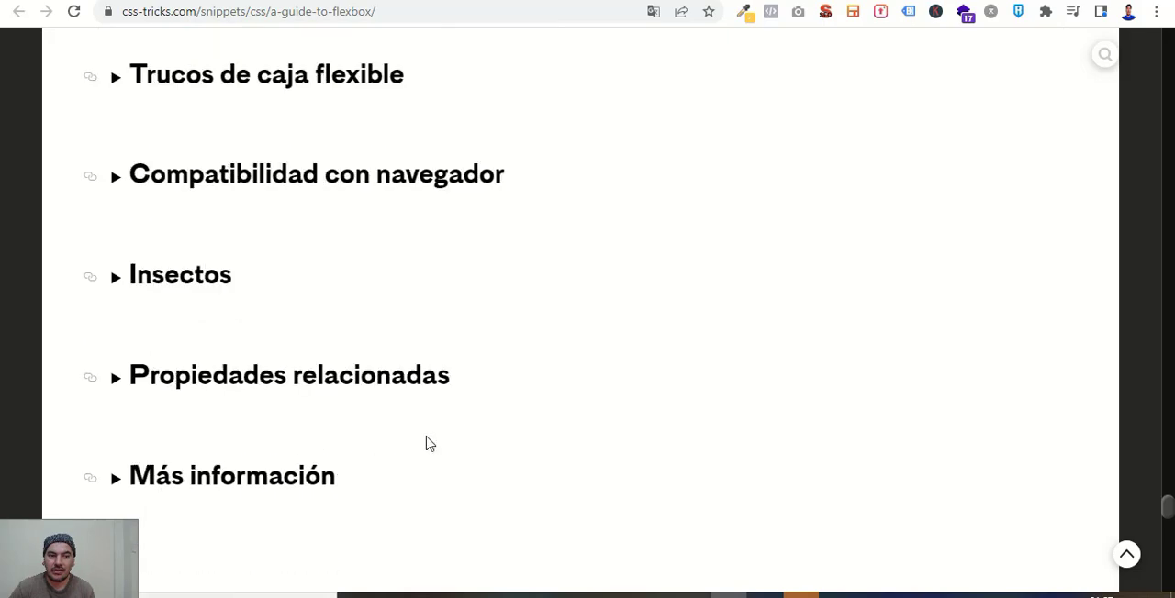
scroll(428, 444, "up", 6)
scroll(428, 444, "up", 5)
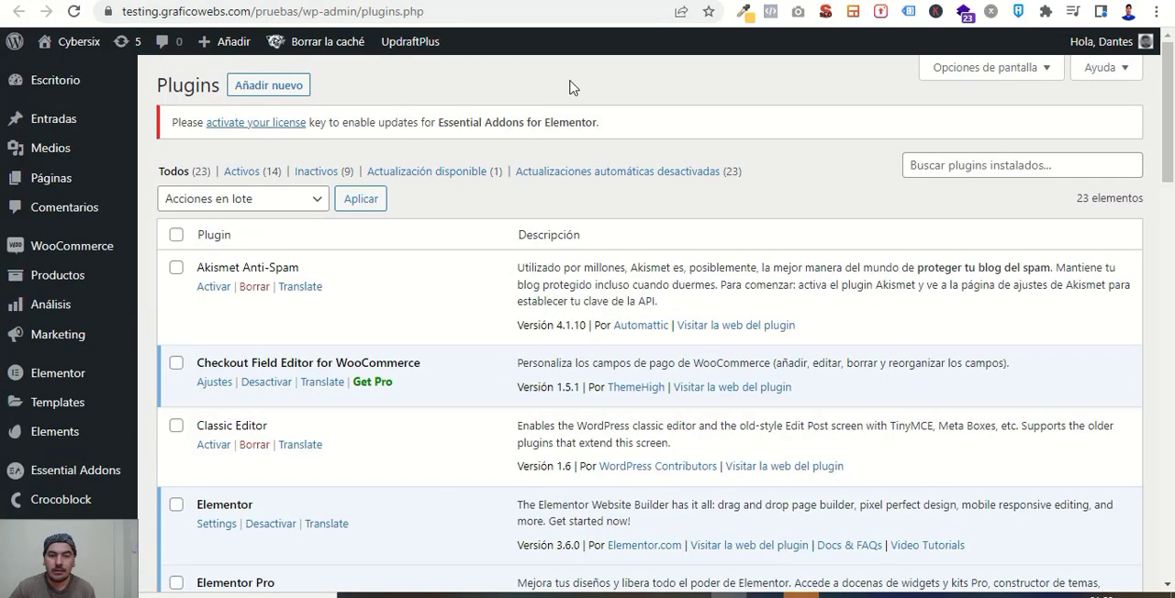
Look through the installed plugins list on the WordPress site, checking the Elementor and Elementor Pro entries.
scroll(501, 360, "down", 3)
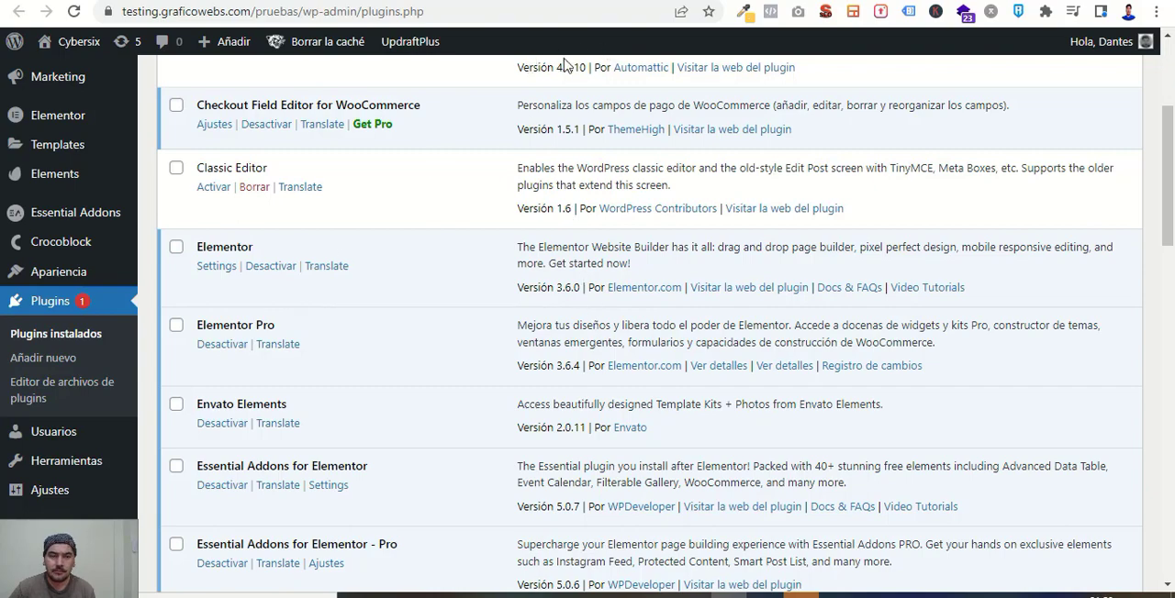
scroll(64, 250, "up", 3)
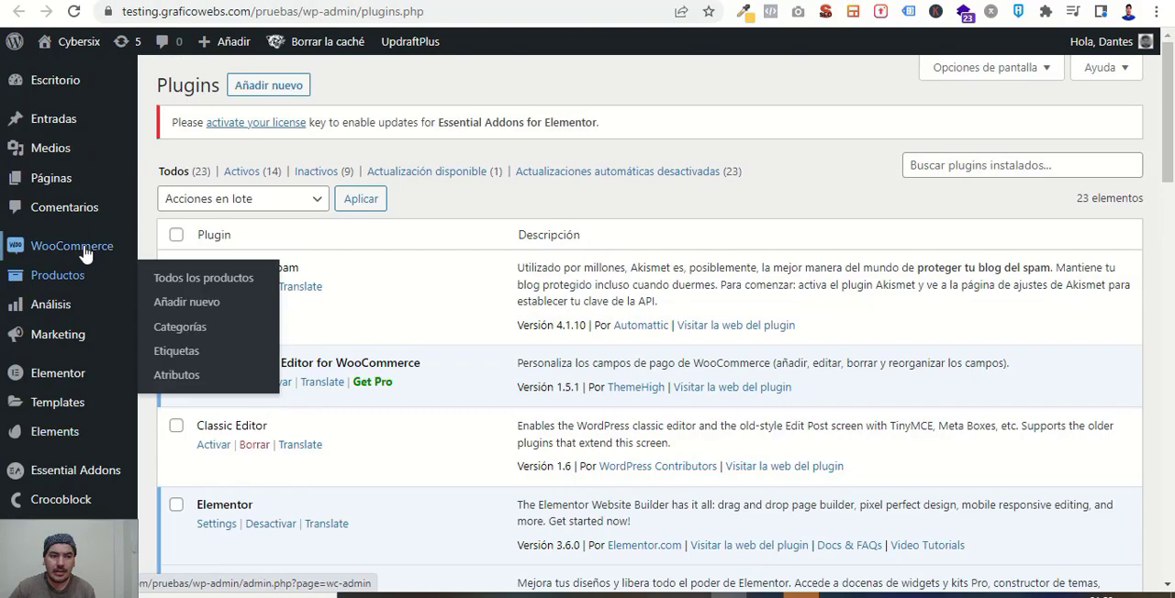
scroll(55, 293, "down", 2)
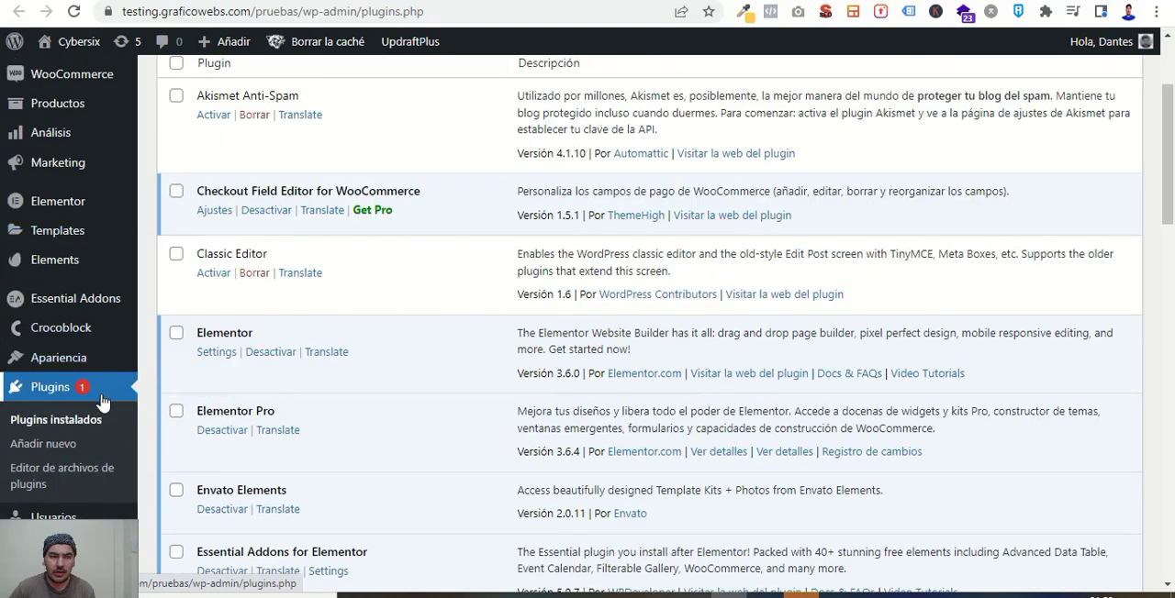
Open the Experiments section of the Elementor settings on the WordPress site.
scroll(102, 403, "down", 1)
scroll(103, 390, "up", 3)
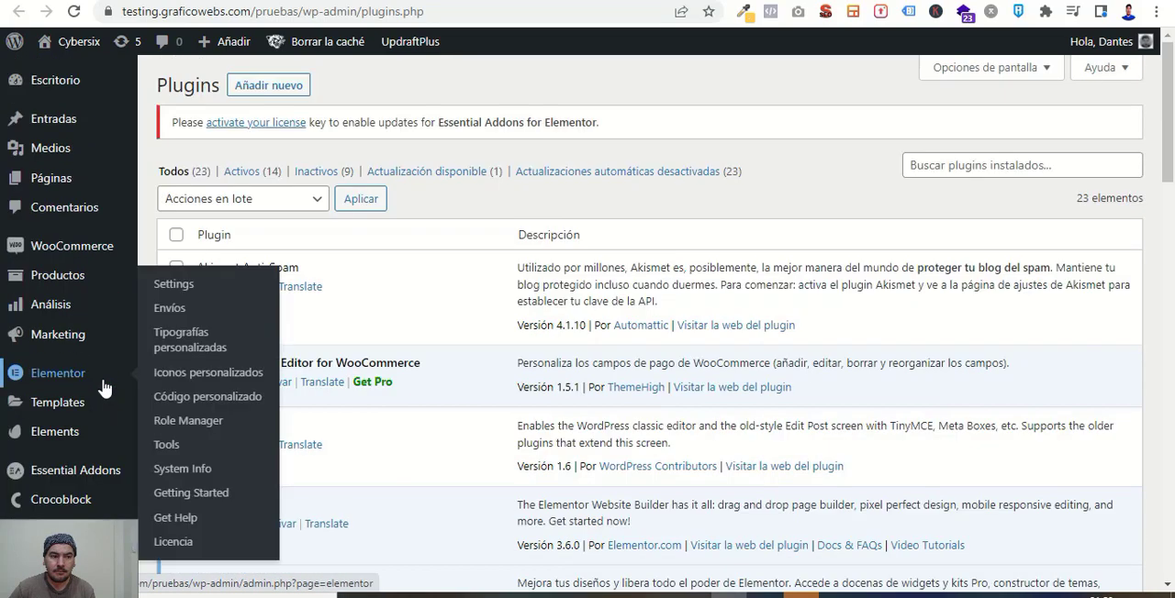
mouse_move(83, 374)
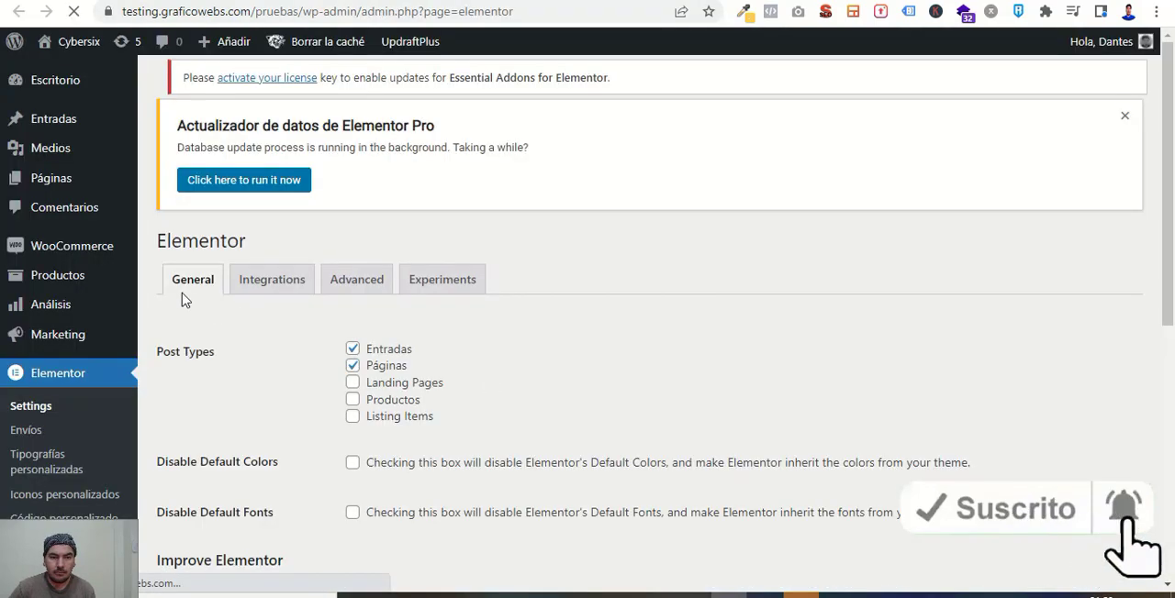
left_click(466, 317)
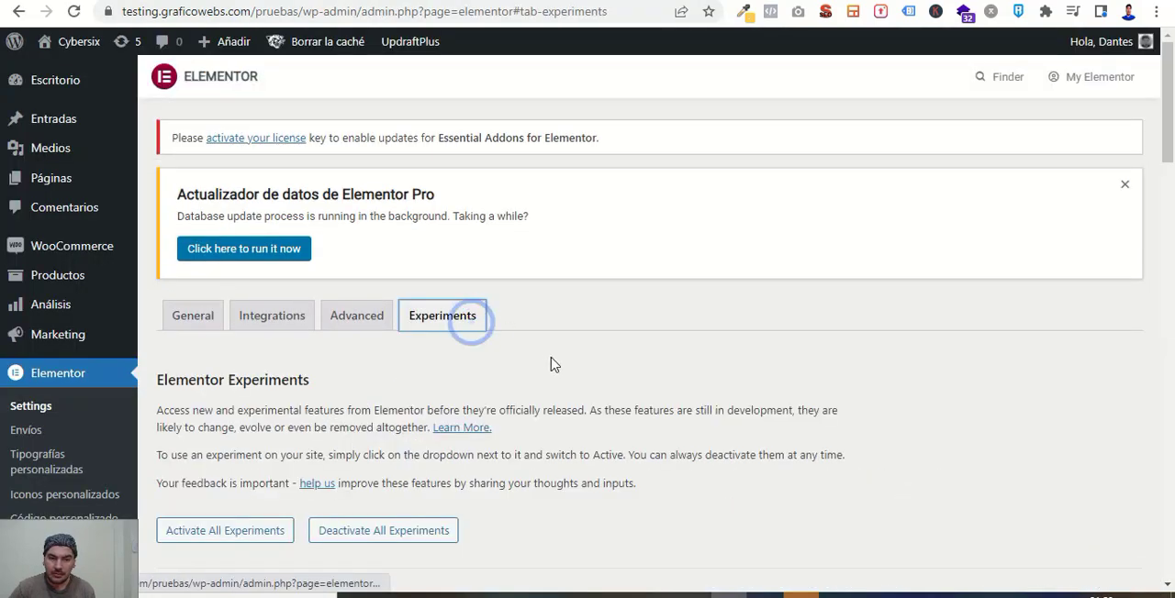
Set the Flexbox Container experiment to Active and save the Elementor settings.
scroll(550, 361, "down", 5)
scroll(551, 362, "down", 2)
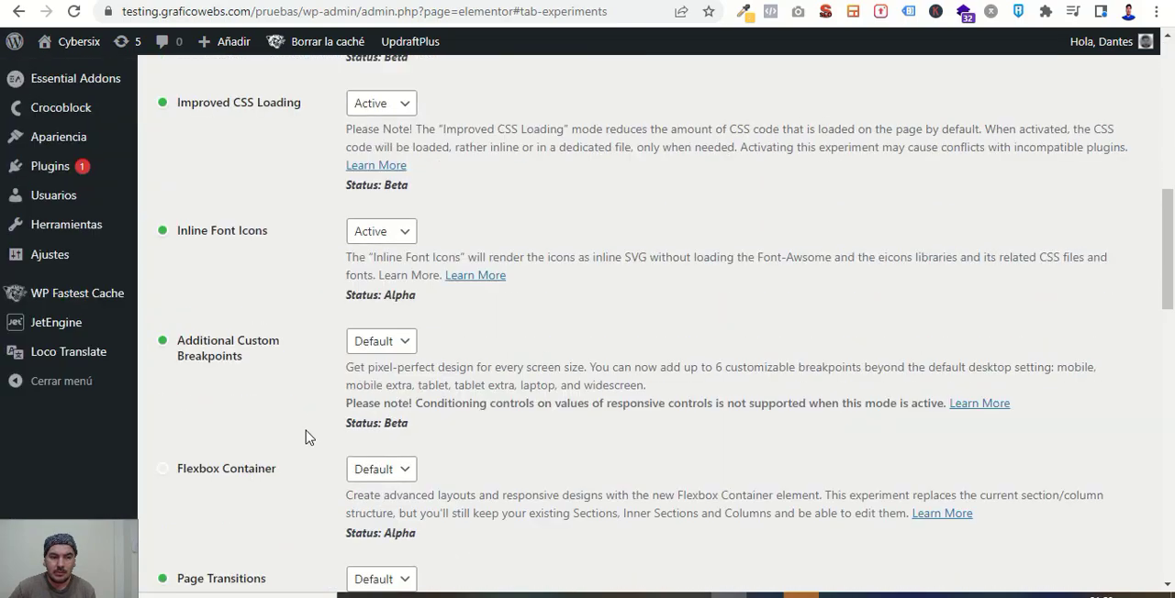
scroll(308, 437, "down", 2)
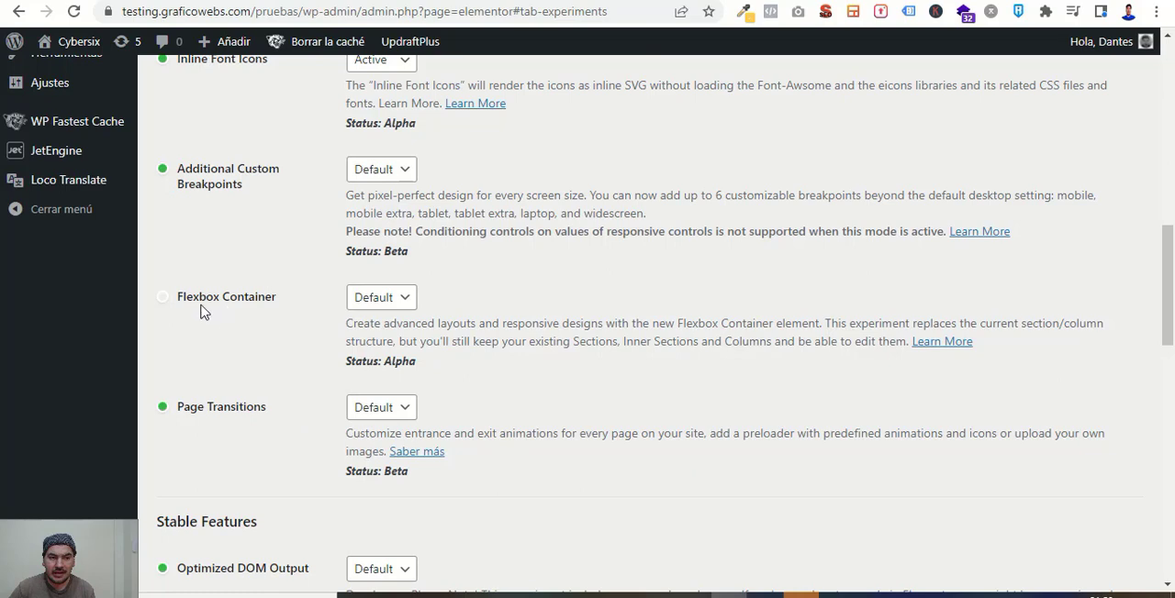
left_click(409, 299)
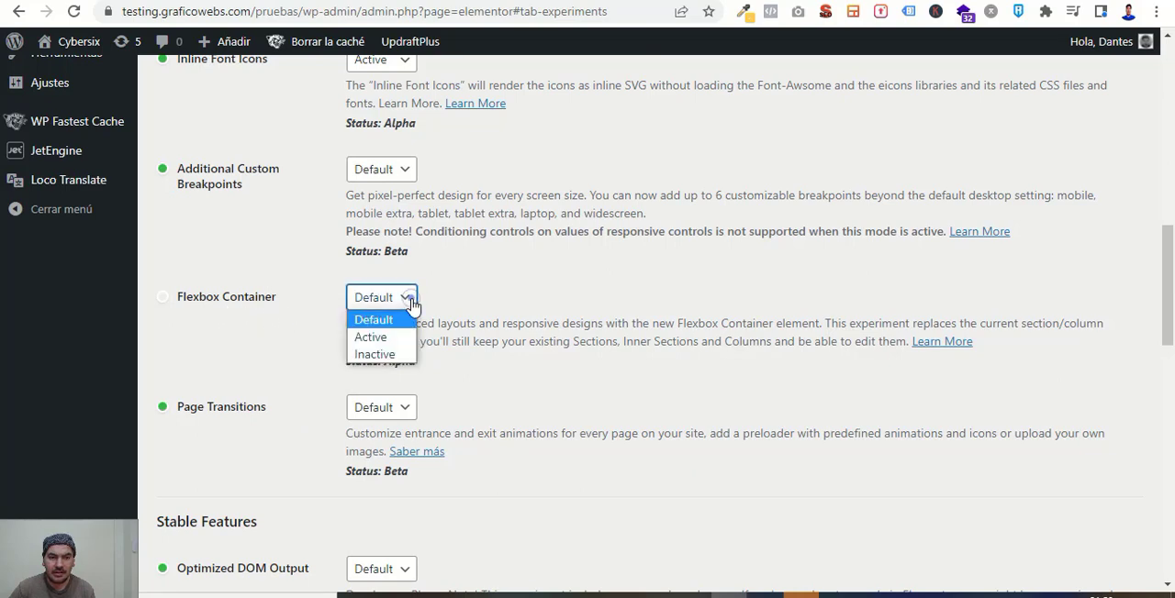
left_click(375, 338)
scroll(431, 397, "down", 15)
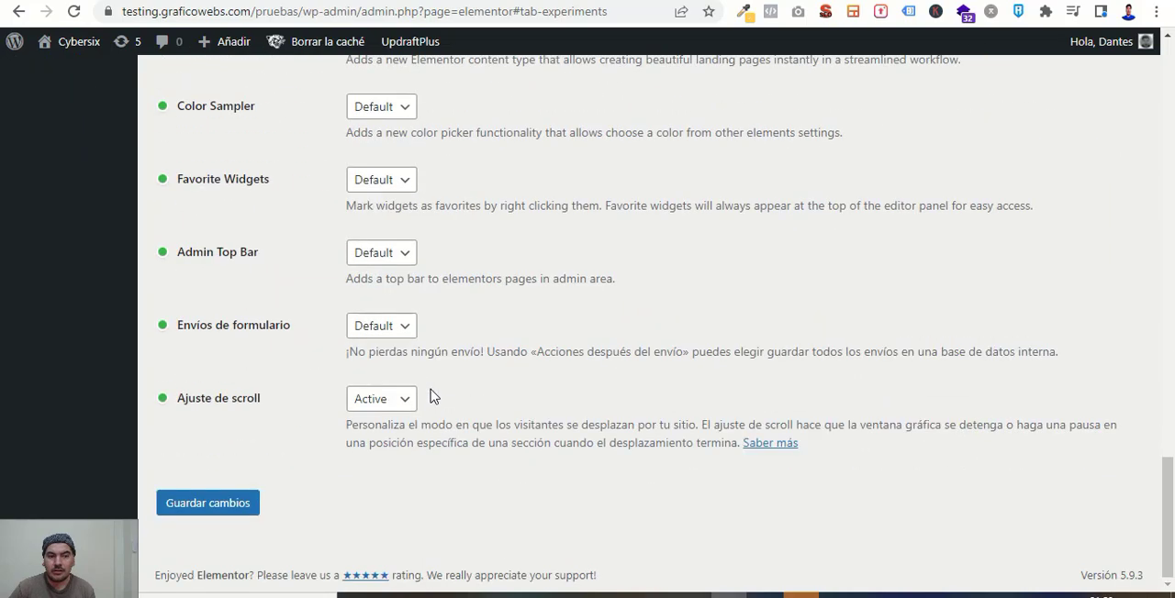
left_click(197, 504)
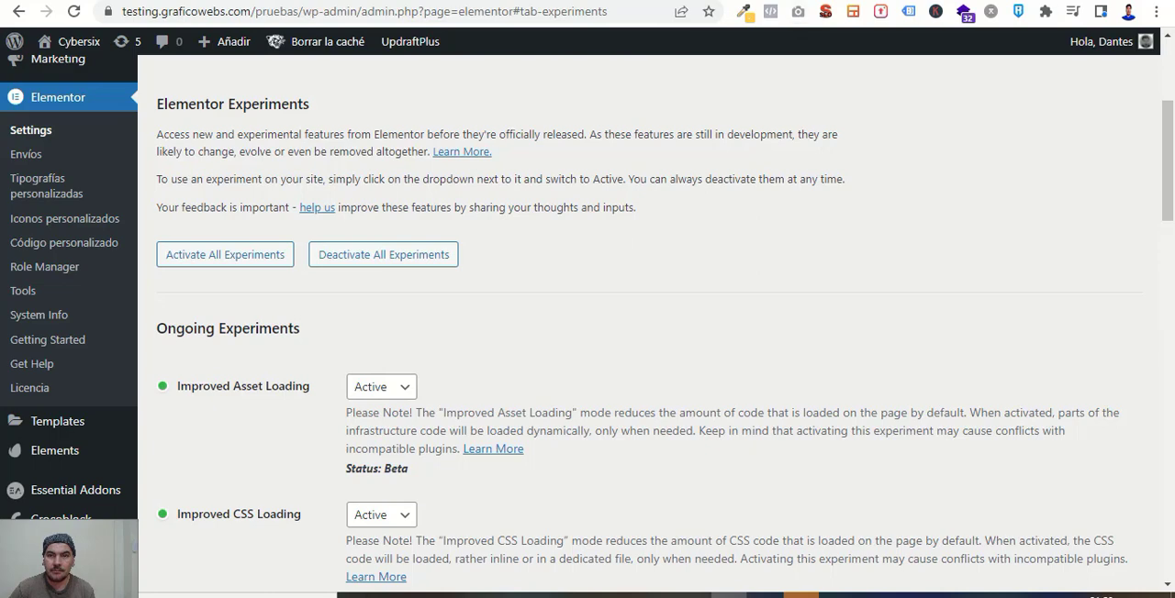
Switch to the Cyberzix page in the Elementor editor and check the layout settings of the inner section holding the tyre images.
left_click(819, 1)
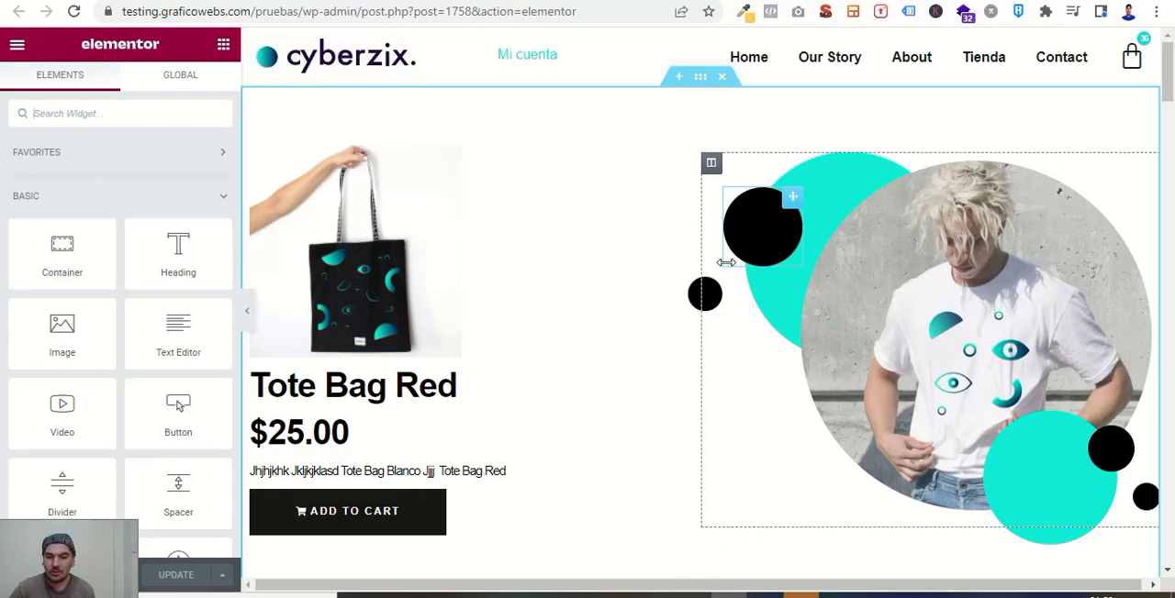
scroll(726, 262, "down", 4)
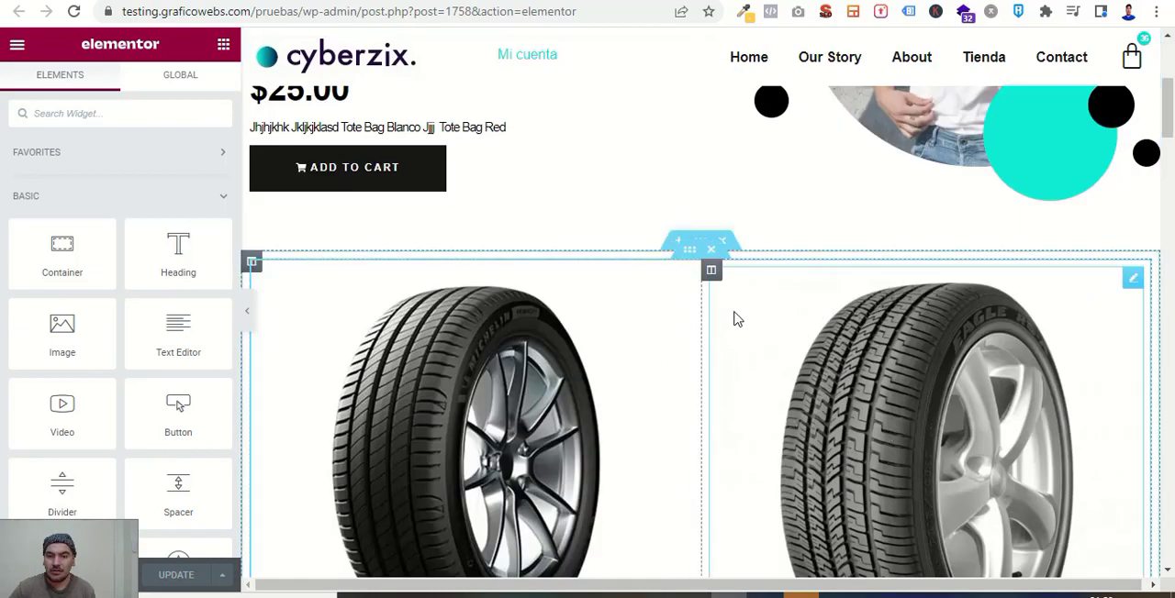
left_click(688, 251)
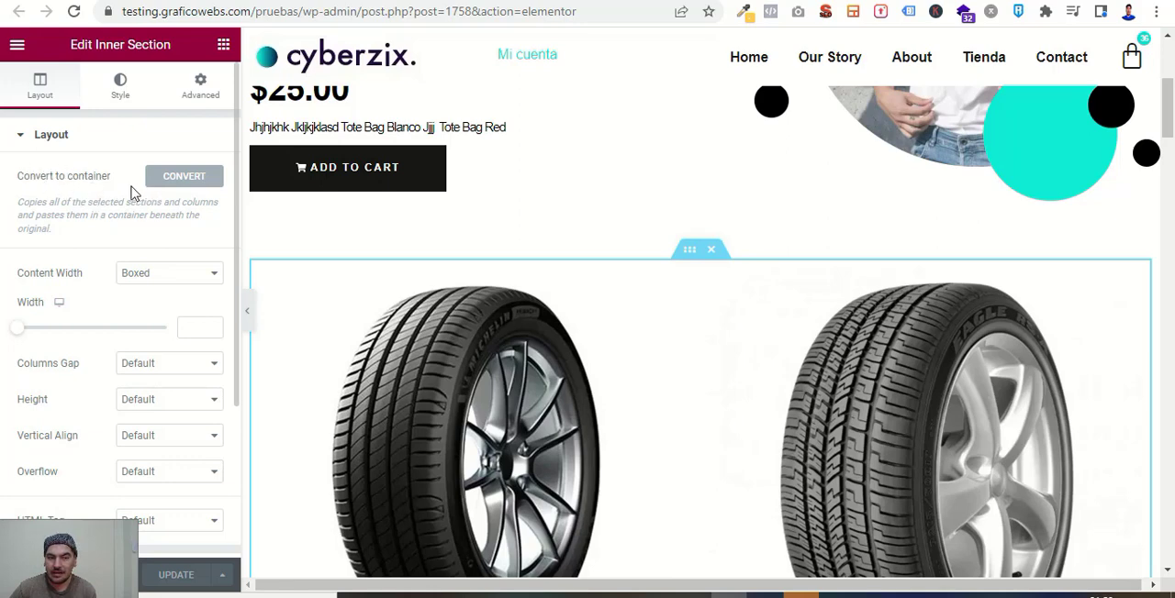
left_click(223, 48)
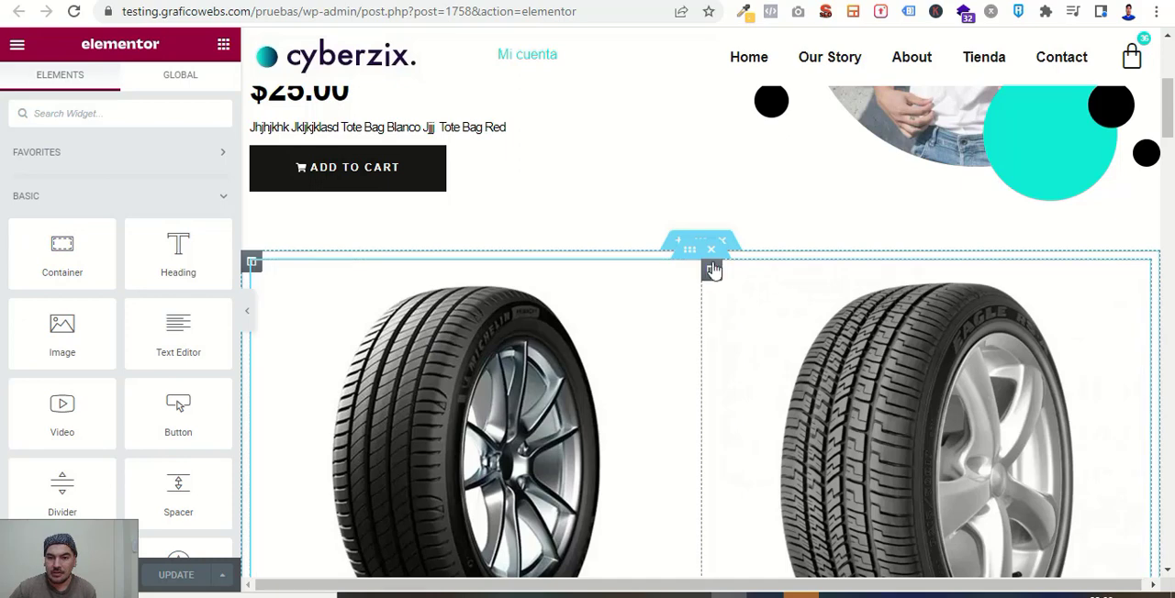
Convert the inner section with the two tyre images to a container.
left_click(688, 250)
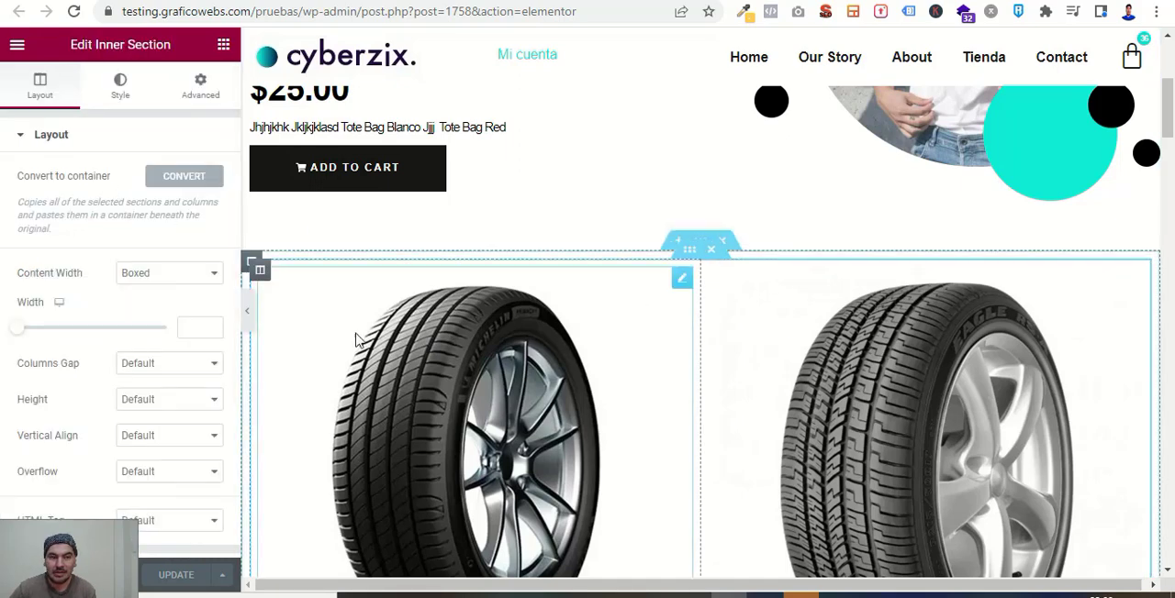
left_click(193, 179)
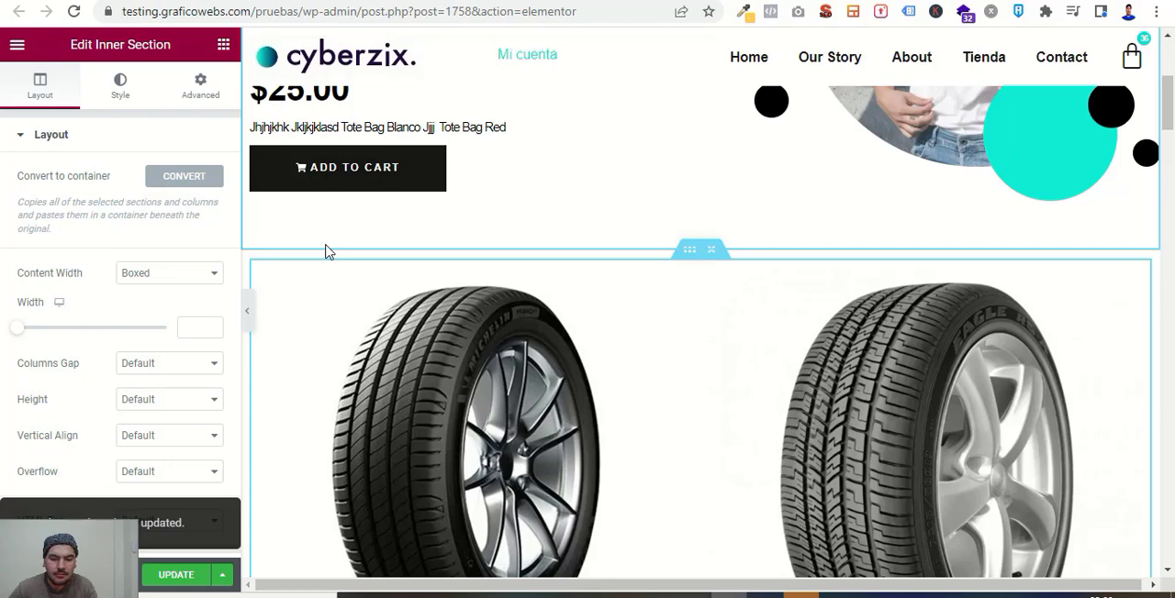
left_click(183, 179)
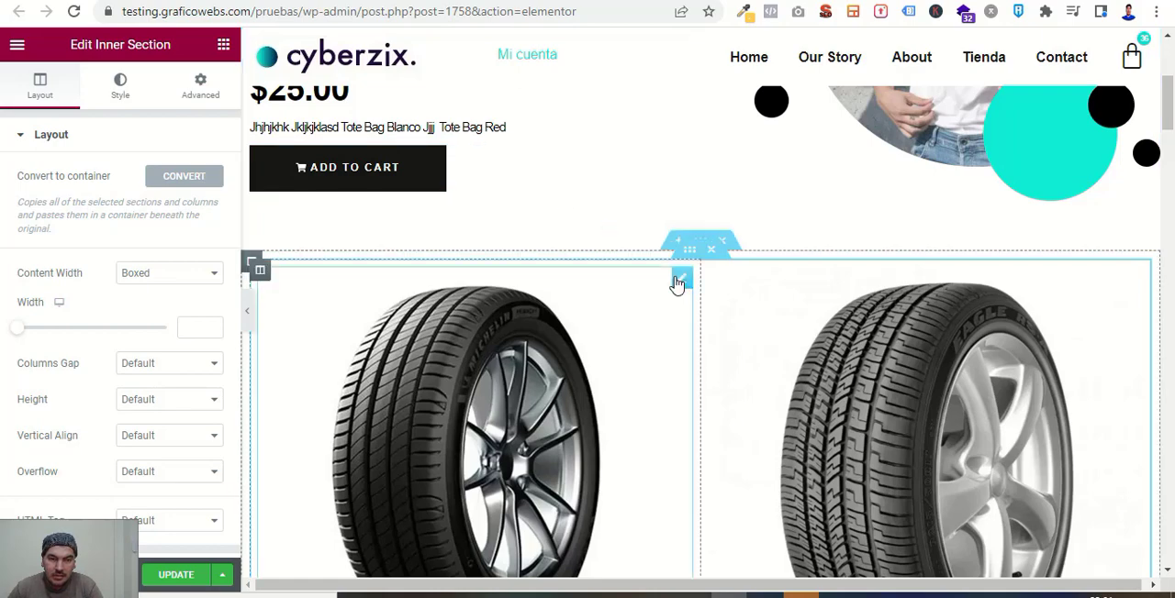
scroll(676, 285, "up", 4)
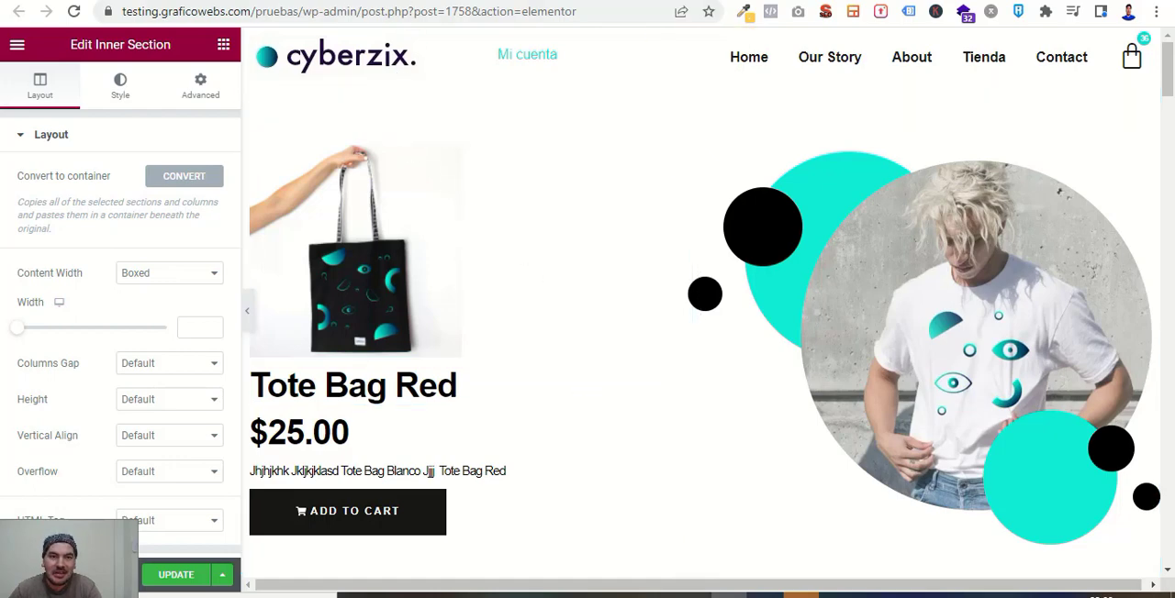
Switch to the Elementor Containers Playground and add a Container between the welcome heading and the introductory text.
left_click(429, 1)
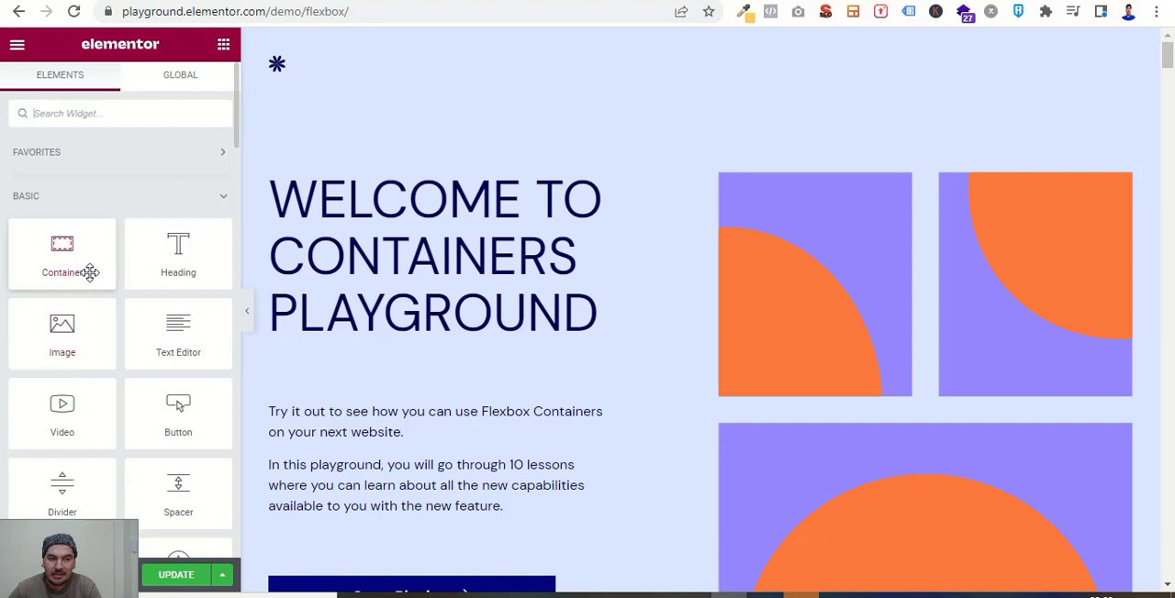
scroll(338, 439, "down", 1)
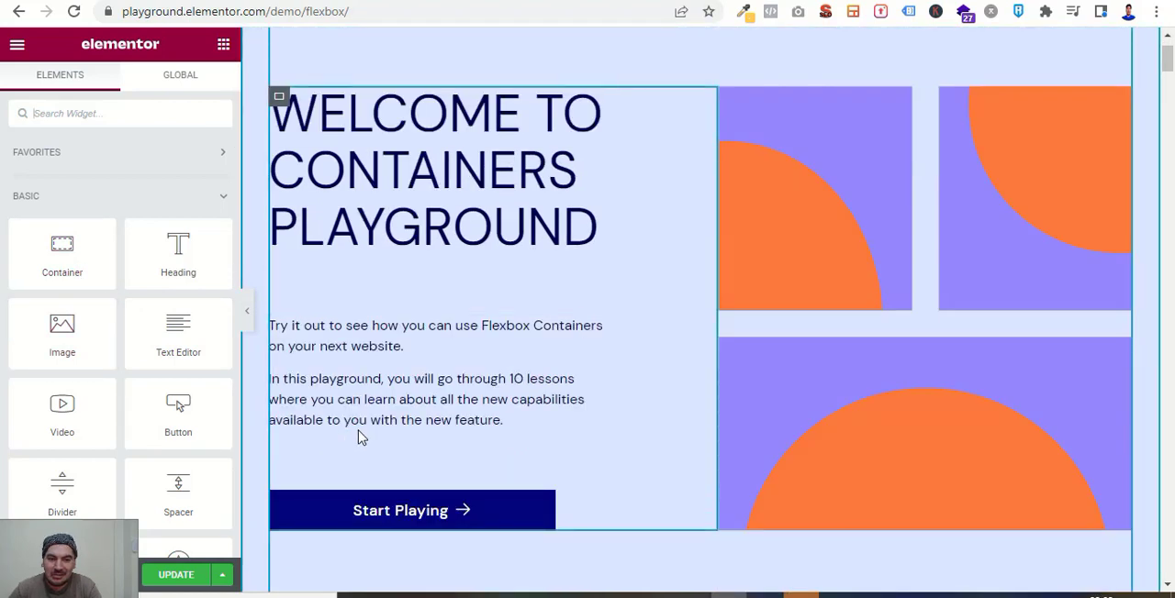
left_click_drag(63, 246, 354, 246)
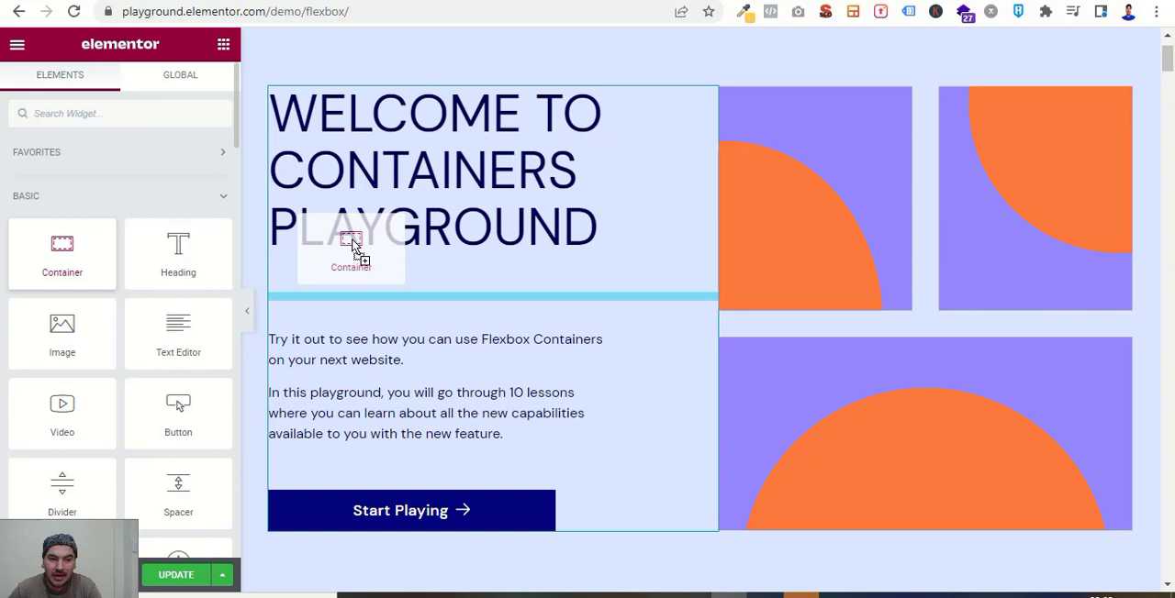
left_click_drag(353, 246, 350, 240)
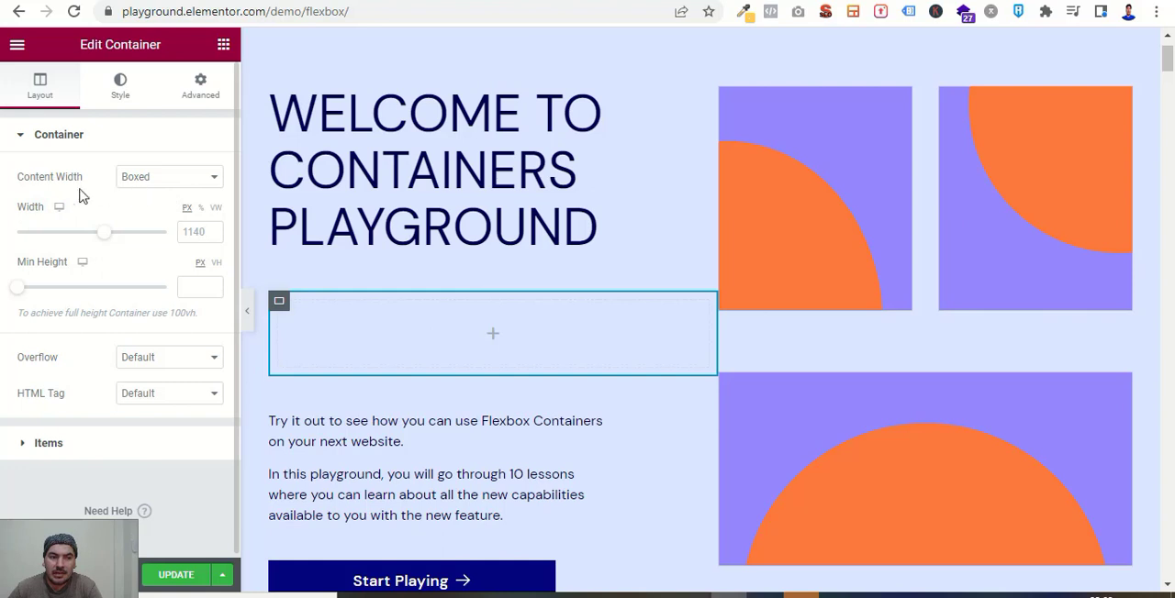
Examine the new container's Content Width options and its layout settings without changing them.
left_click(158, 179)
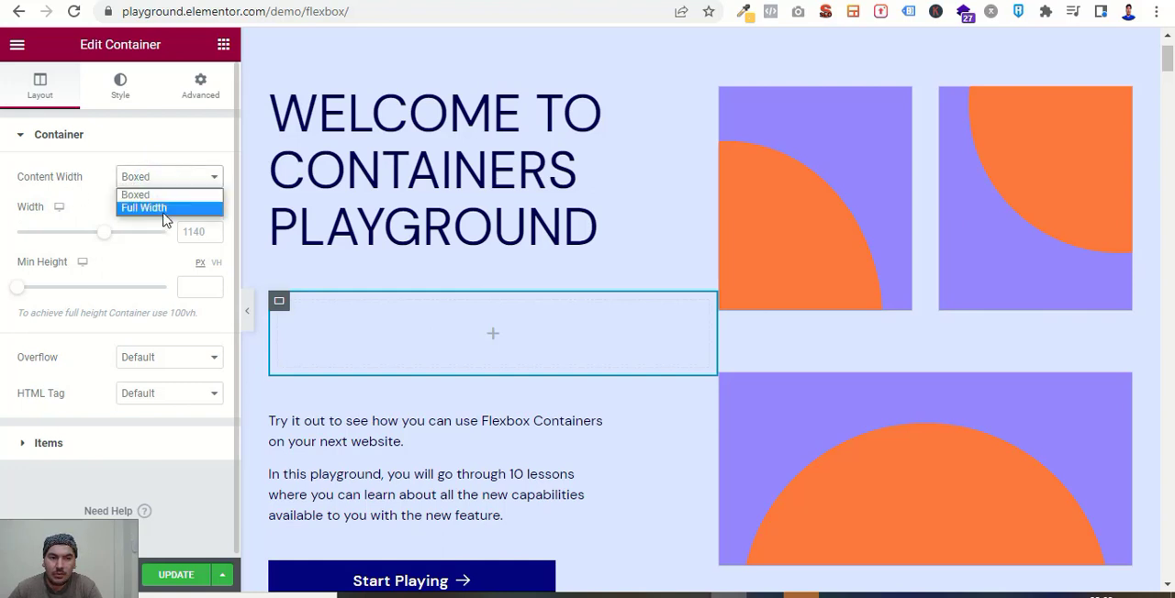
left_click(172, 150)
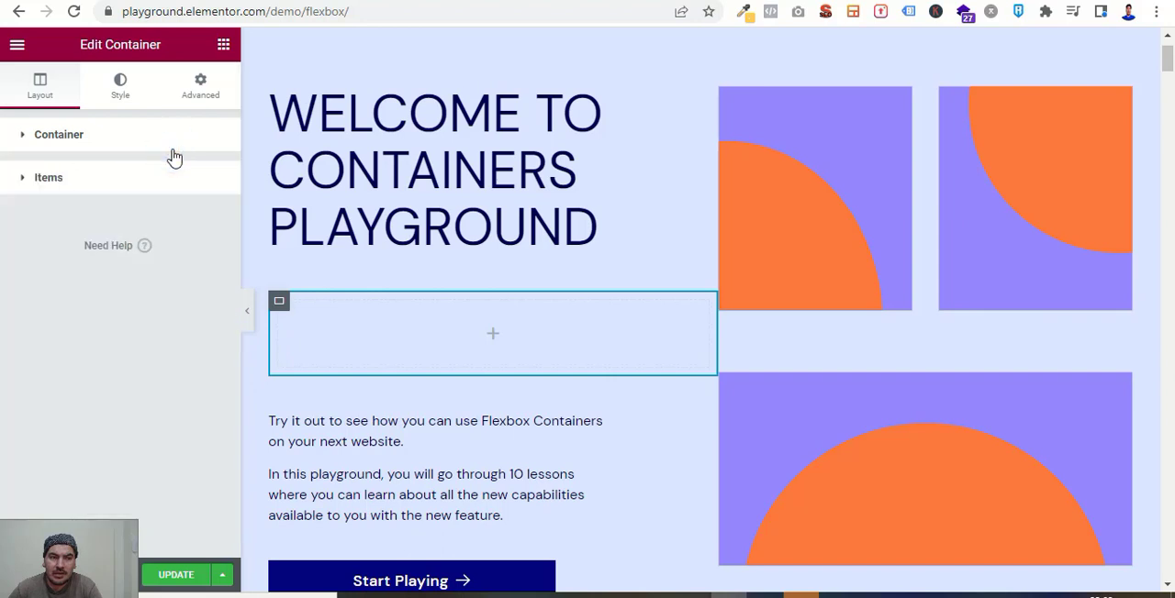
left_click(95, 136)
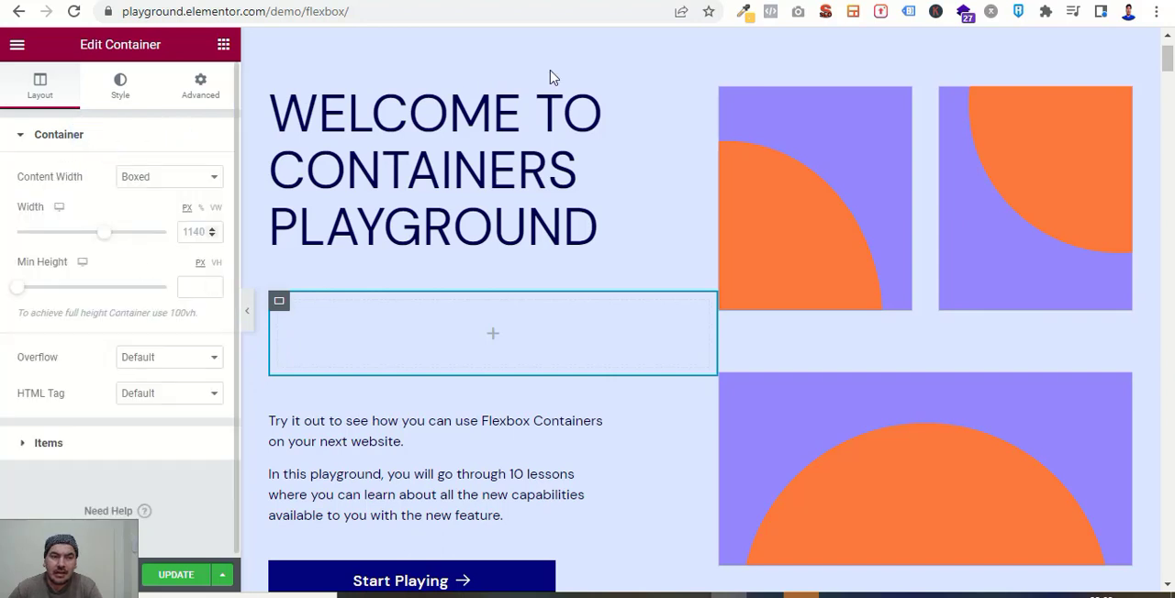
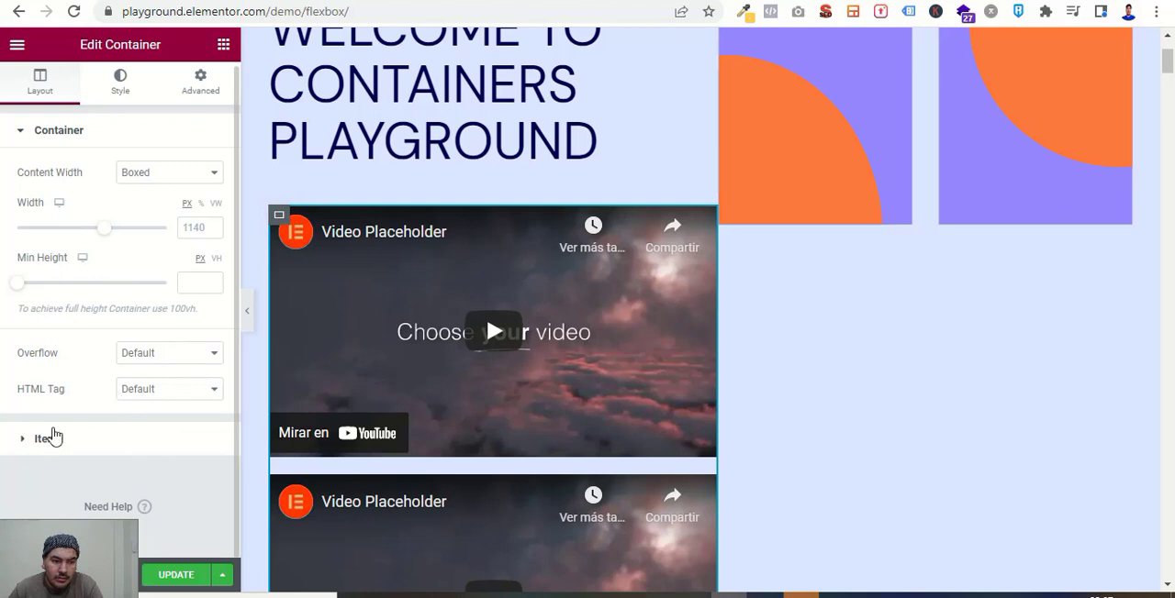
Set the video container's item direction to Row and duplicate the last video in it.
left_click(48, 440)
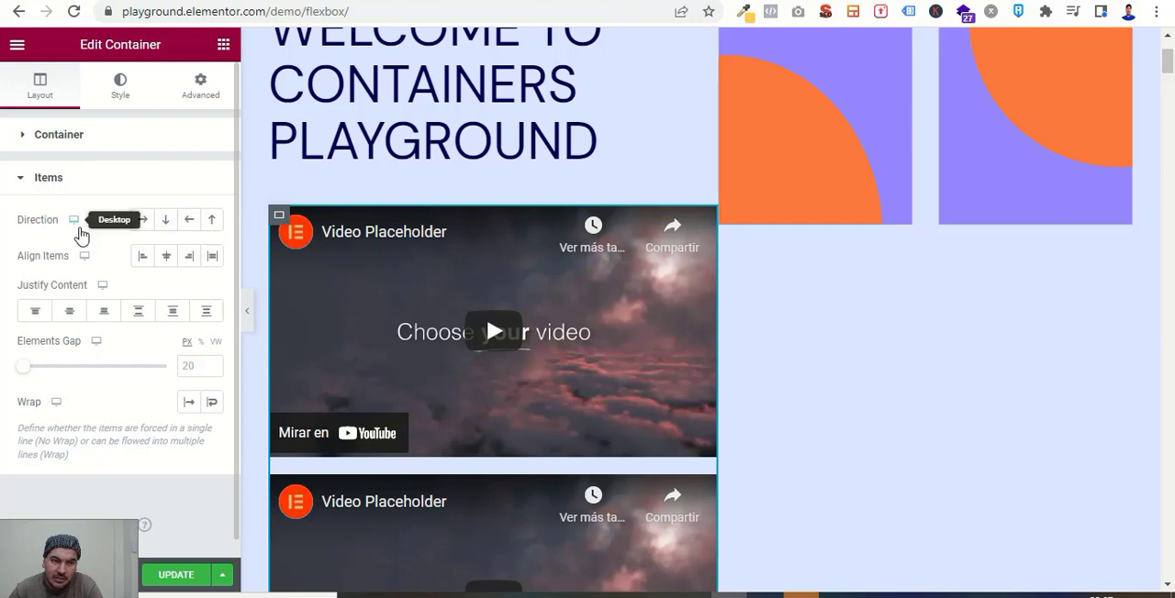
left_click(142, 222)
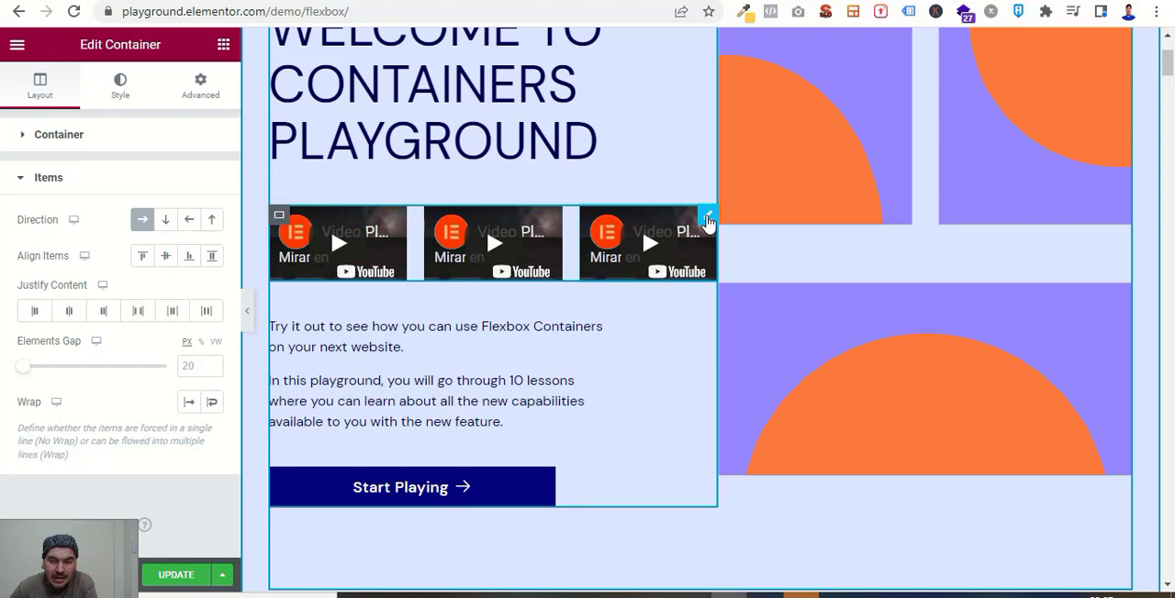
right_click(707, 221)
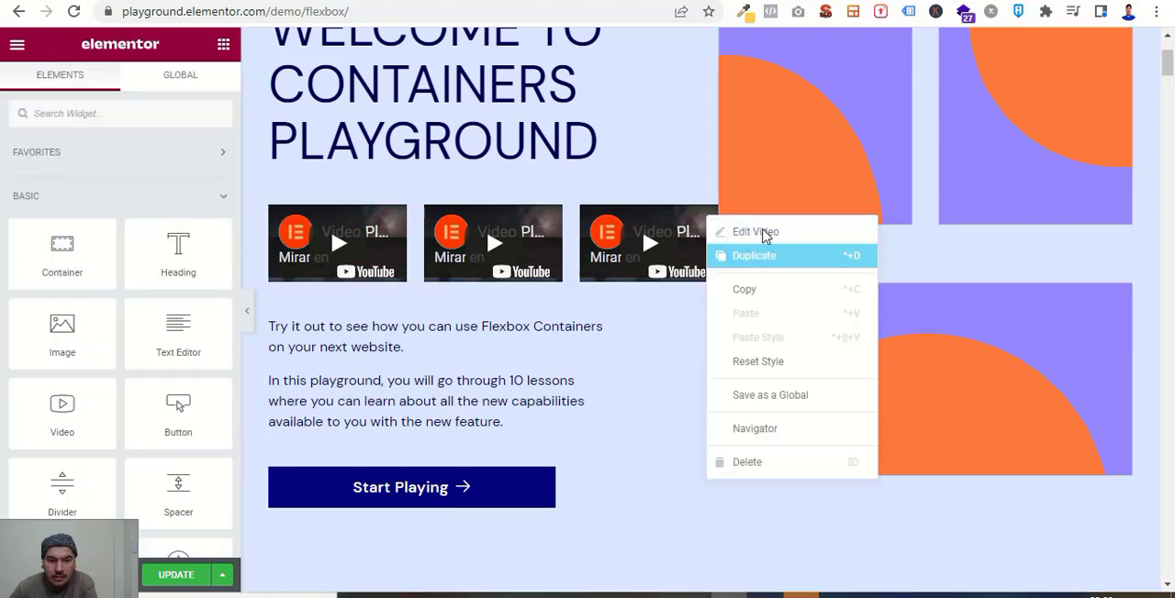
left_click(762, 237)
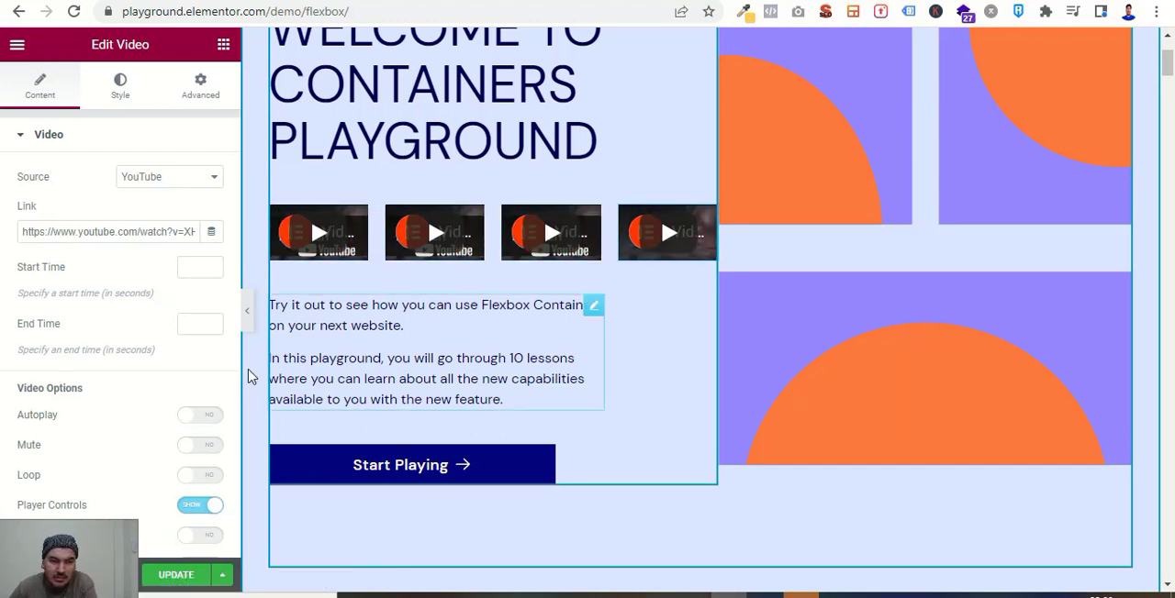
scroll(229, 353, "down", 2)
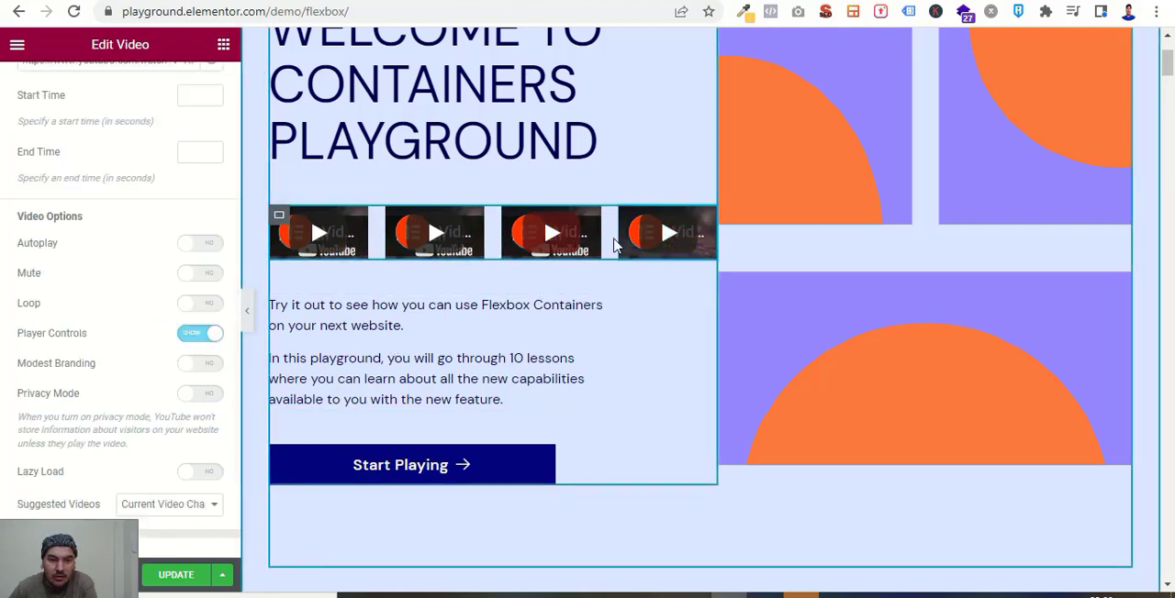
scroll(118, 401, "up", 2)
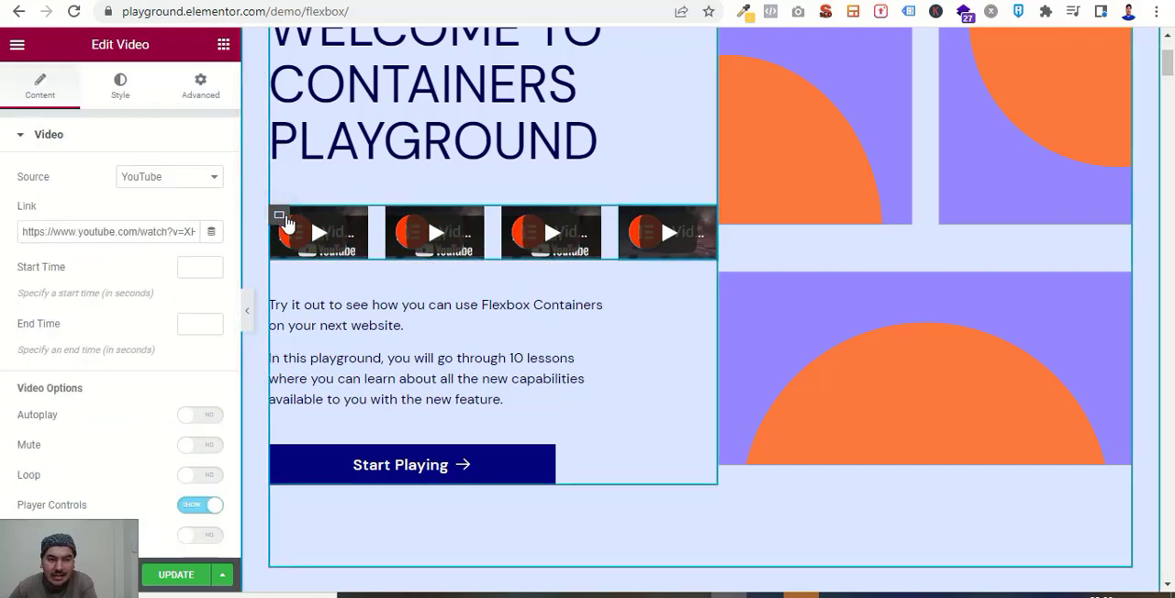
Select the container holding the four videos, set its item direction to Column, and look over the stacked videos.
left_click(280, 217)
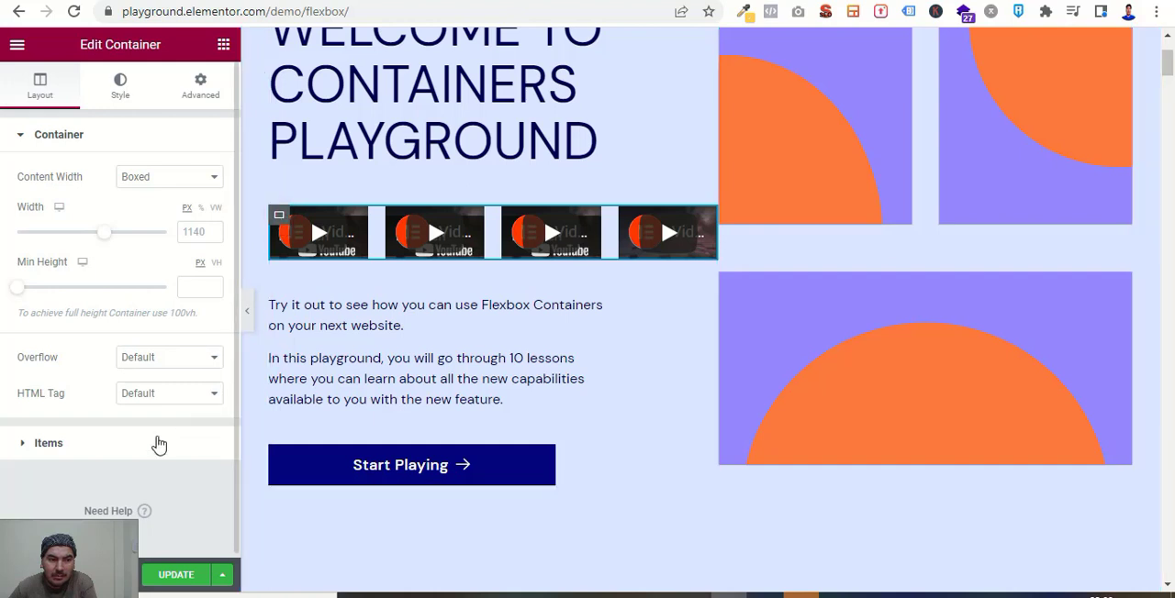
scroll(159, 446, "down", 1)
left_click(74, 437)
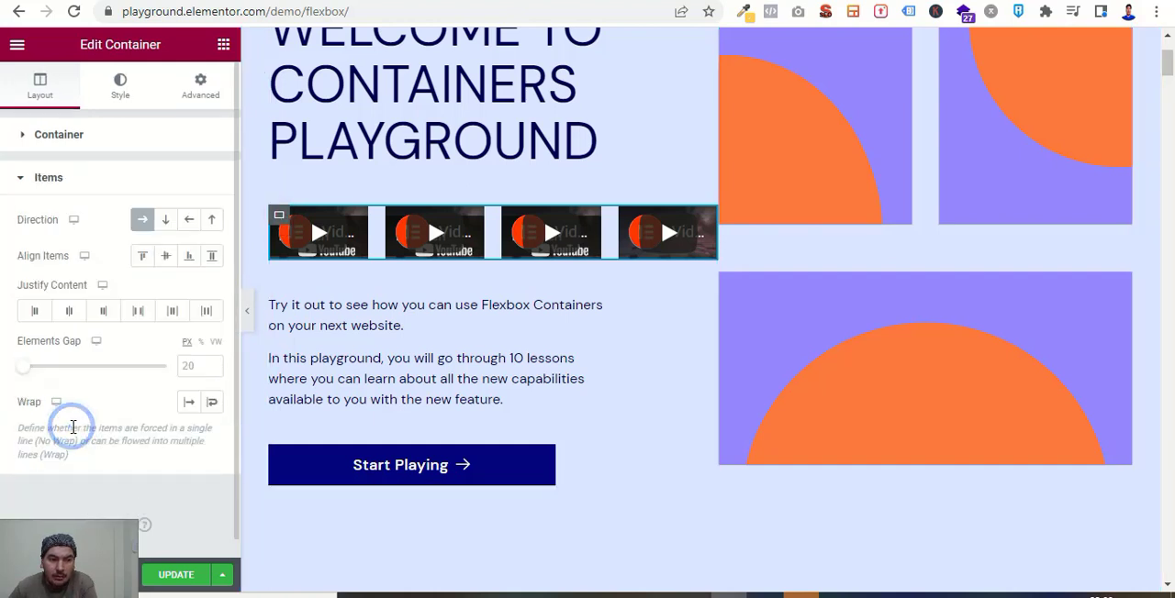
left_click(166, 220)
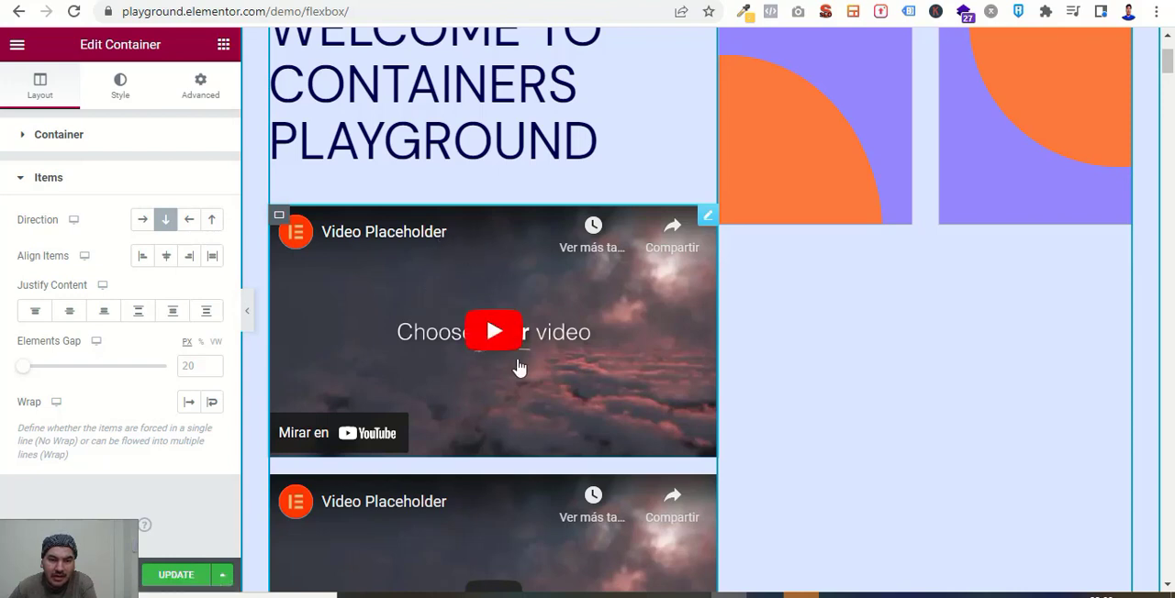
scroll(519, 368, "down", 1)
scroll(521, 355, "down", 1)
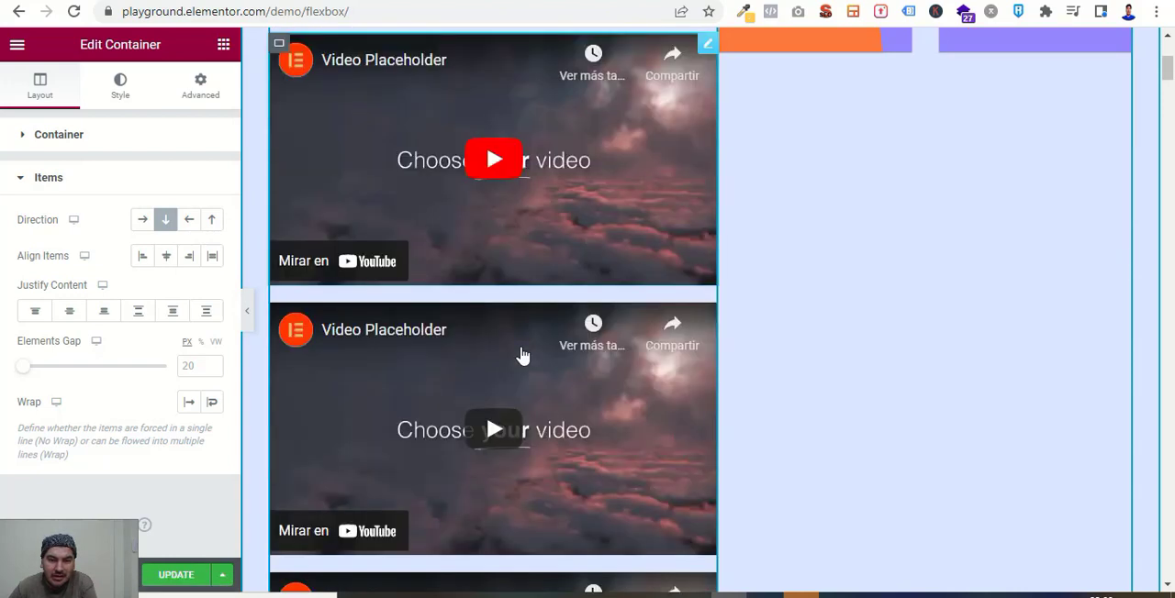
scroll(550, 314, "down", 2)
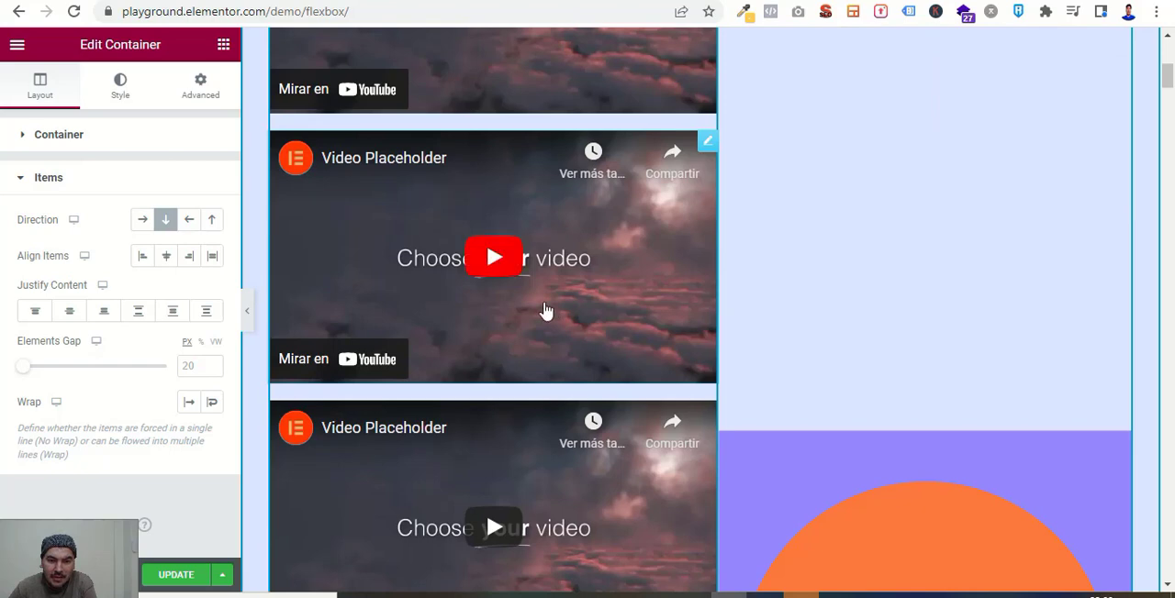
scroll(545, 309, "down", 2)
scroll(545, 309, "down", 2)
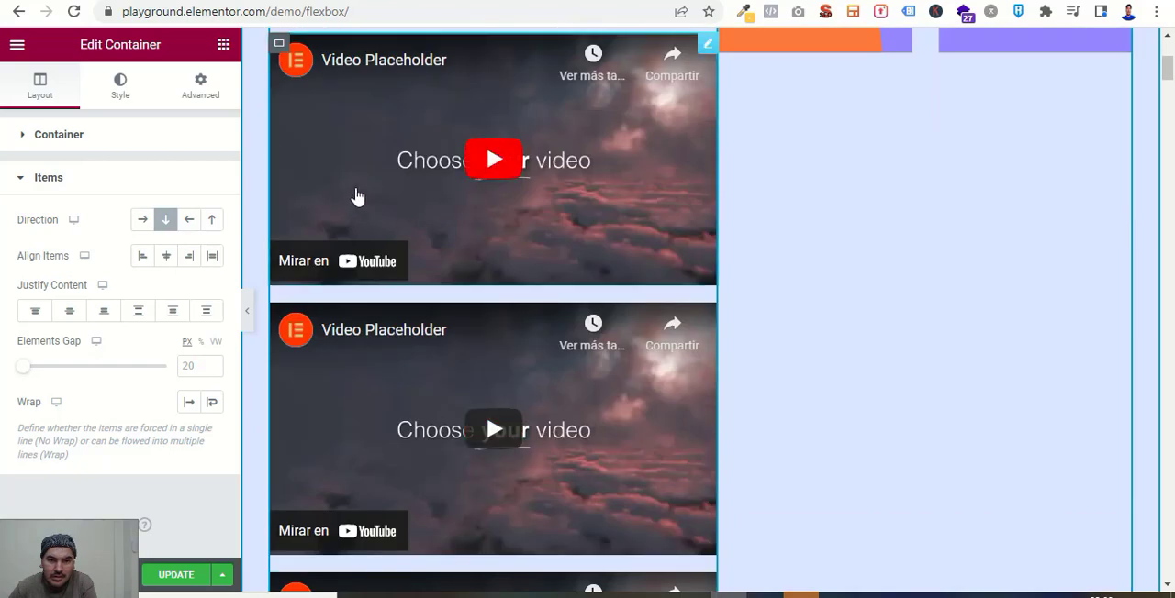
scroll(578, 317, "down", 6)
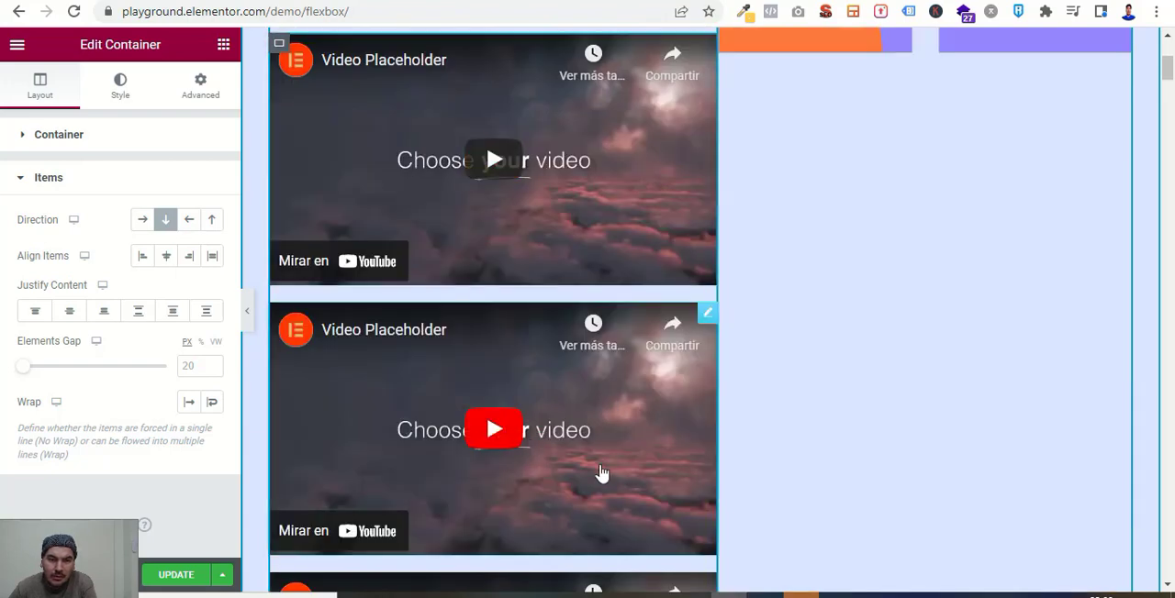
scroll(550, 413, "up", 5)
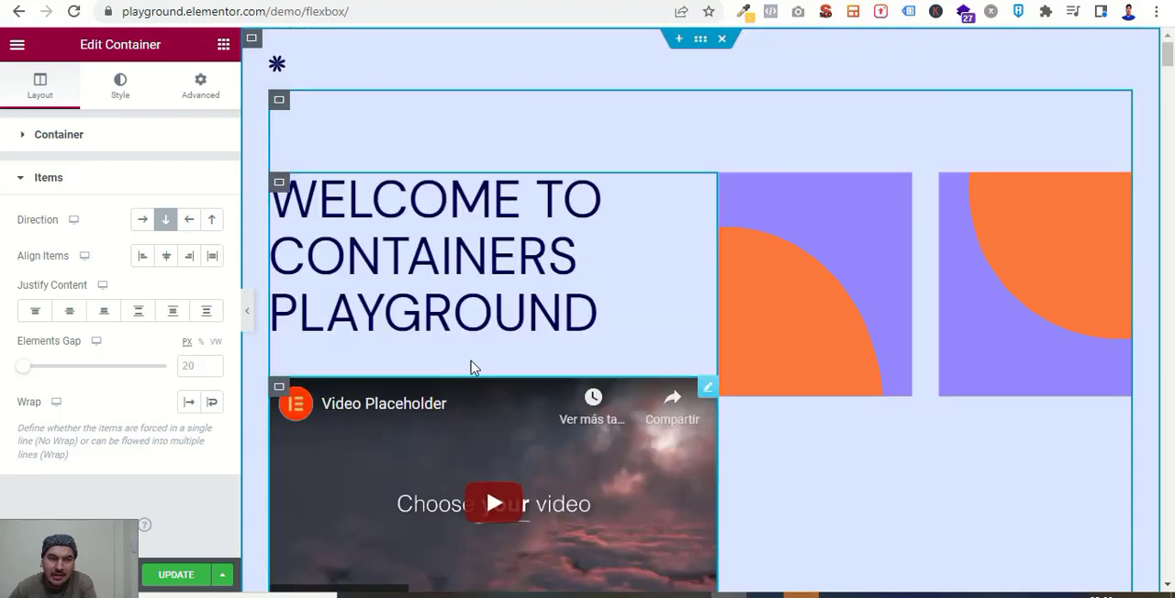
Try Reversed Row and Reversed Column as the video container's direction, and return it to Row.
left_click(188, 221)
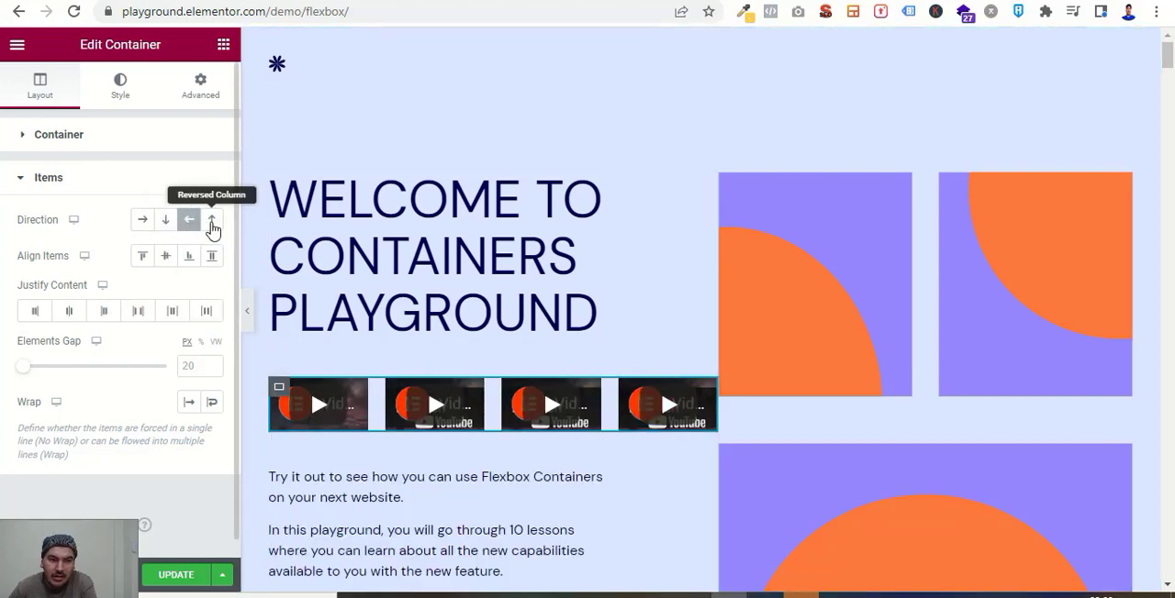
left_click(211, 224)
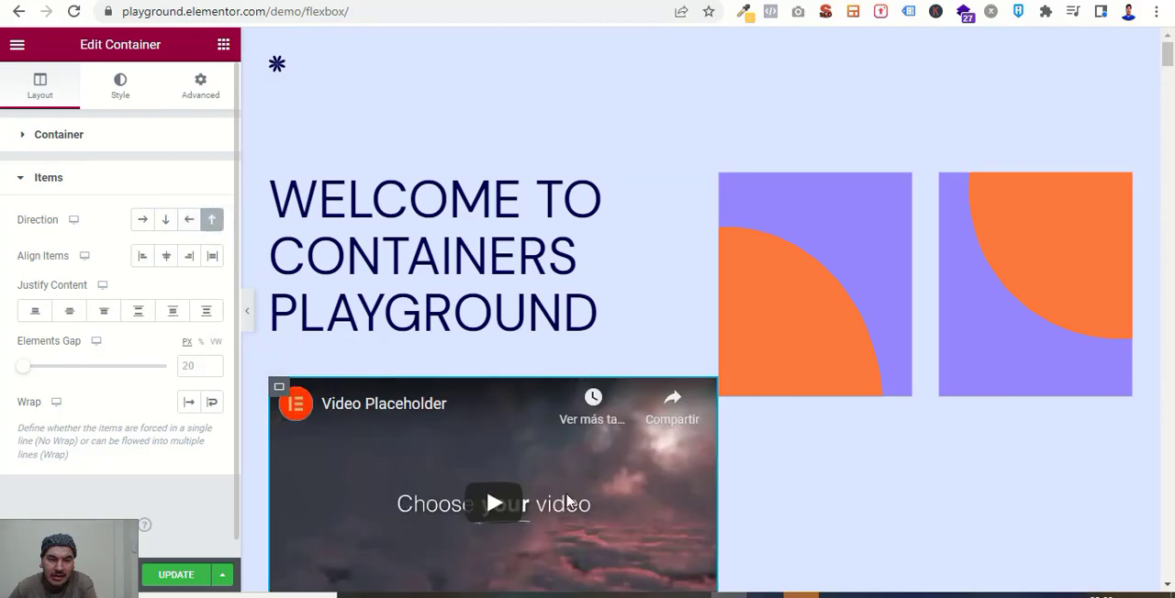
scroll(606, 480, "down", 3)
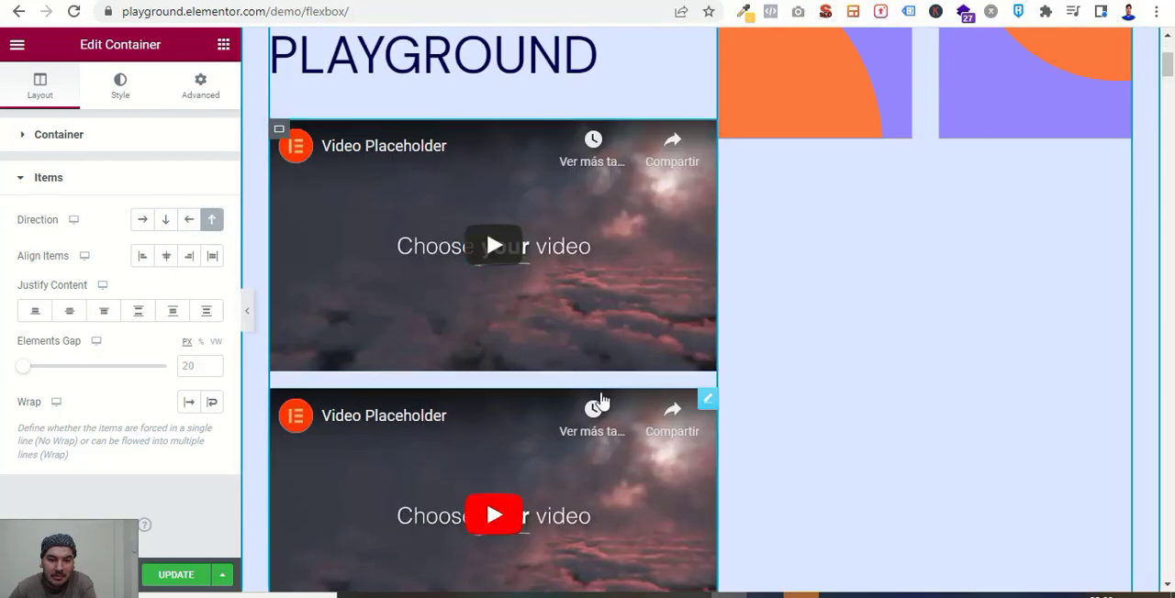
scroll(572, 495, "down", 5)
scroll(574, 503, "up", 6)
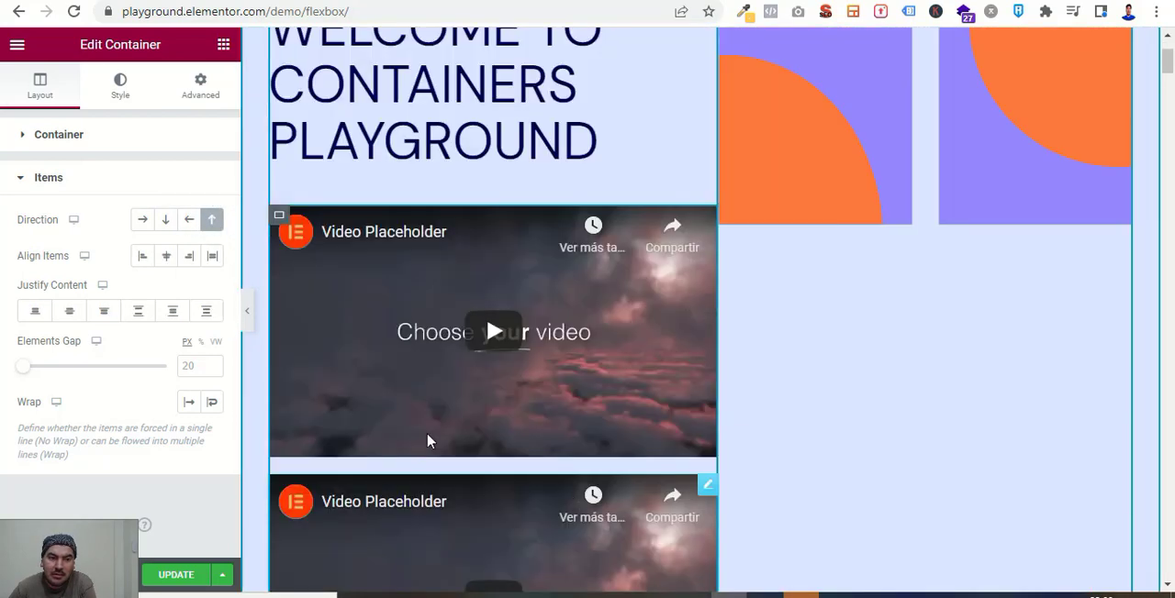
left_click(144, 222)
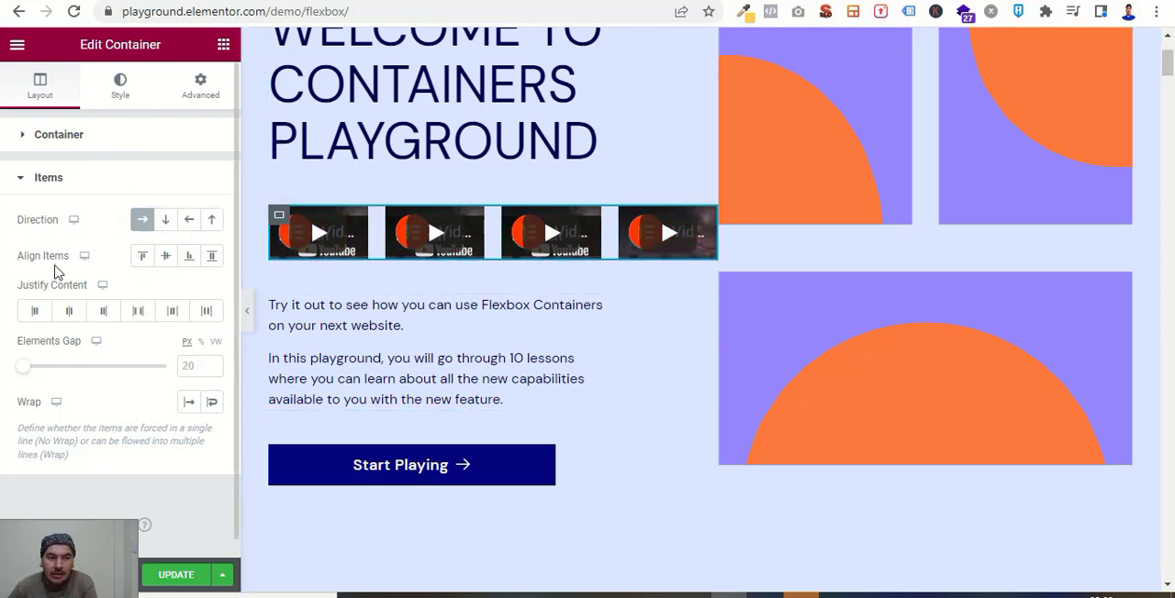
Try start, center, Flex End and stretch for the video container's Align Items, and set Justify Content to space between.
left_click(142, 257)
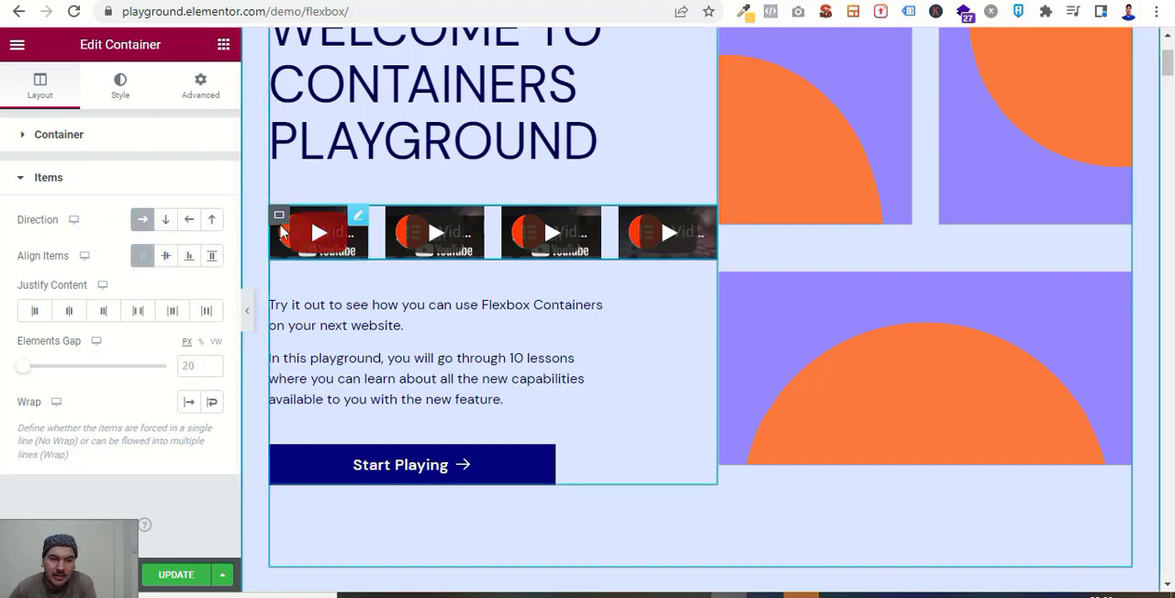
left_click(165, 263)
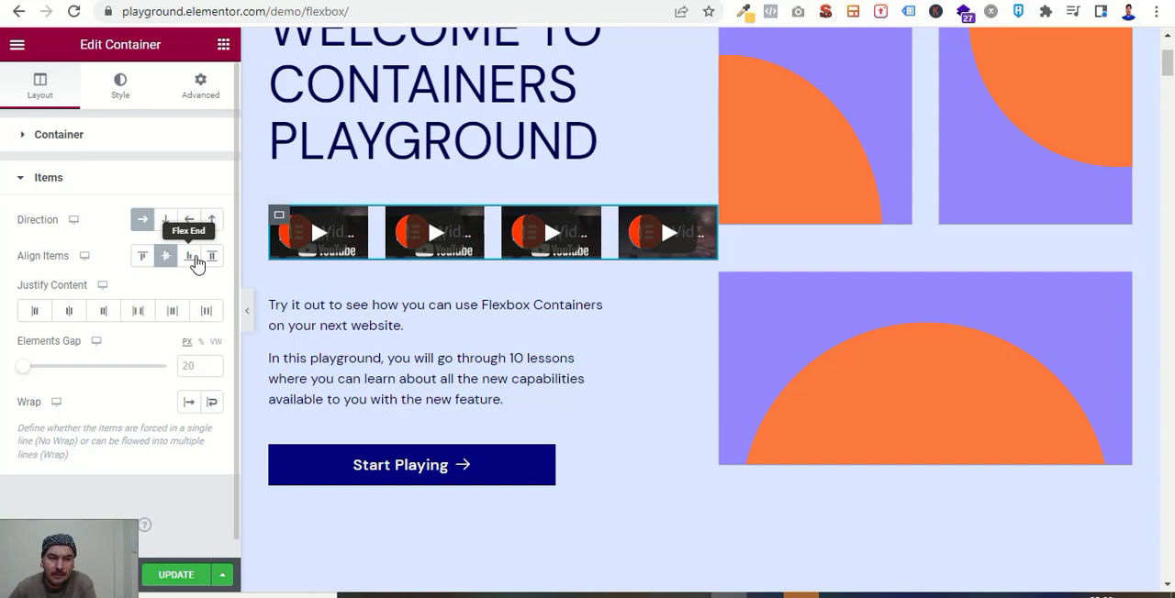
left_click(195, 261)
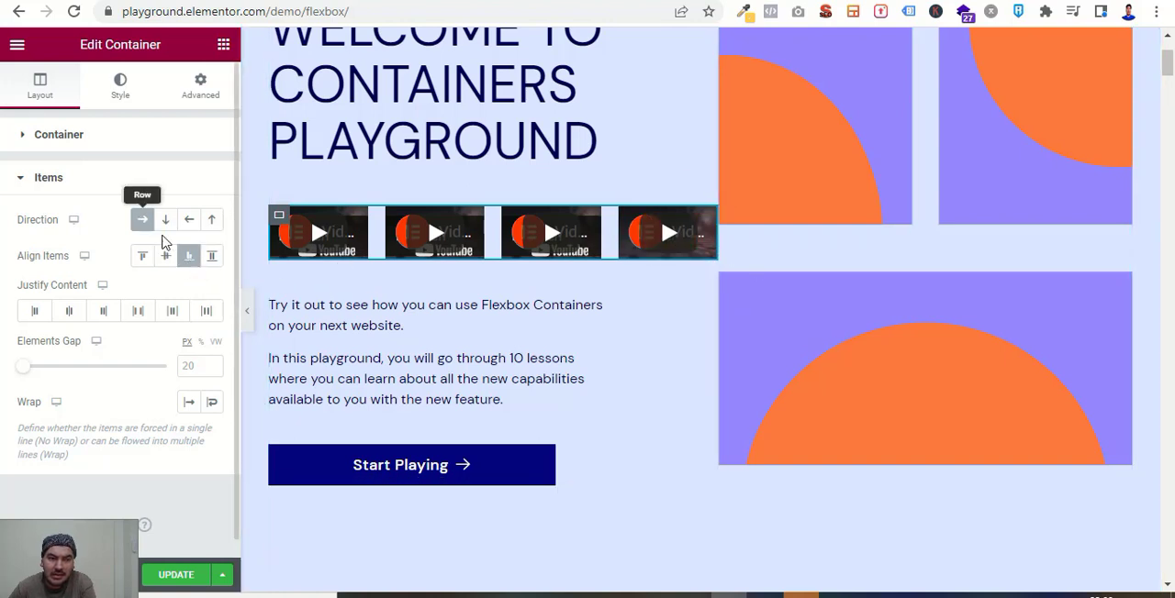
left_click(213, 261)
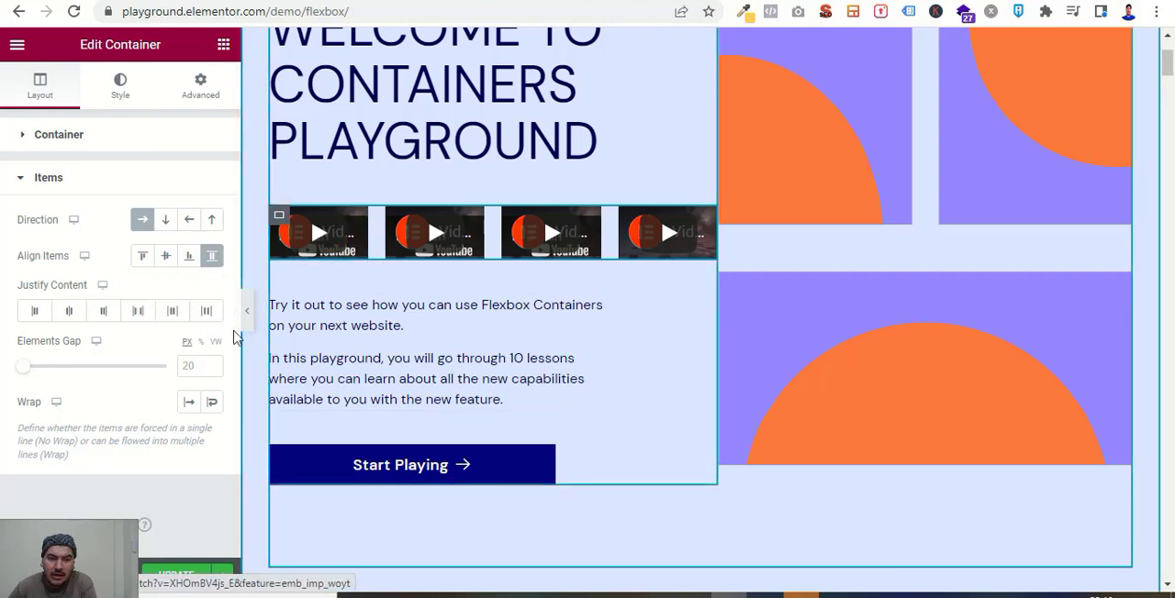
left_click(138, 315)
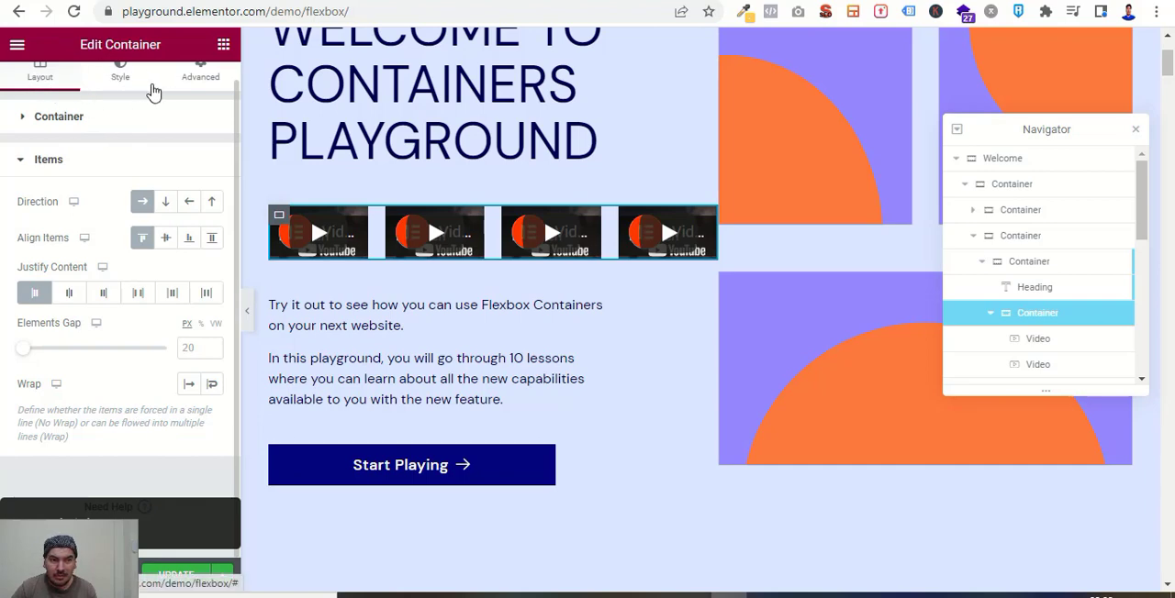
Set the video container's Align Self to Stretch in its advanced layout settings.
left_click(203, 81)
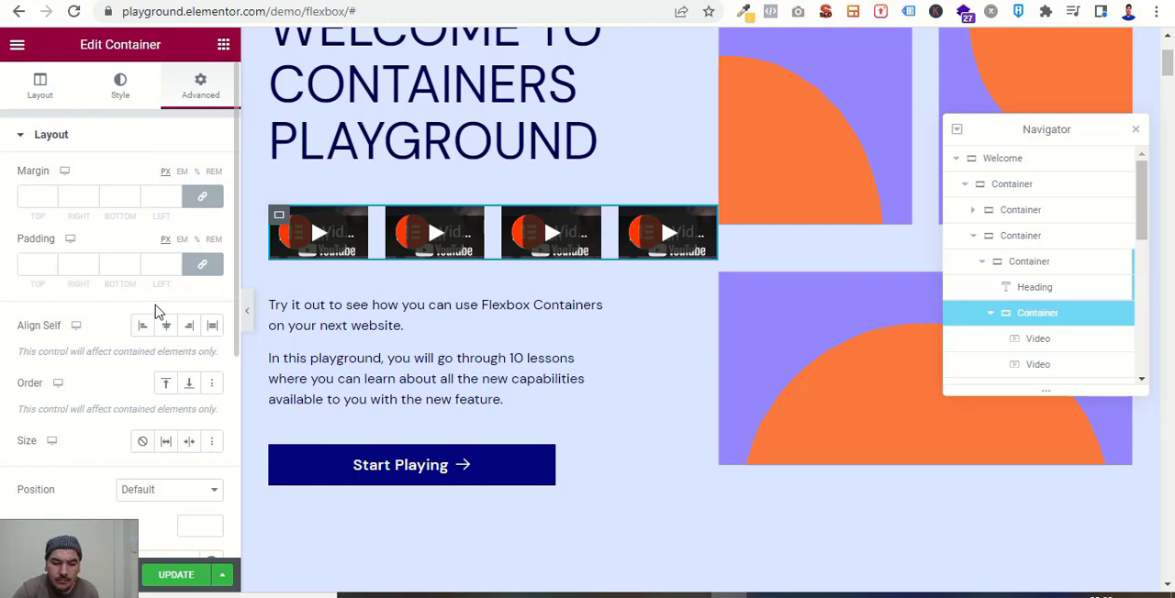
scroll(309, 420, "up", 2)
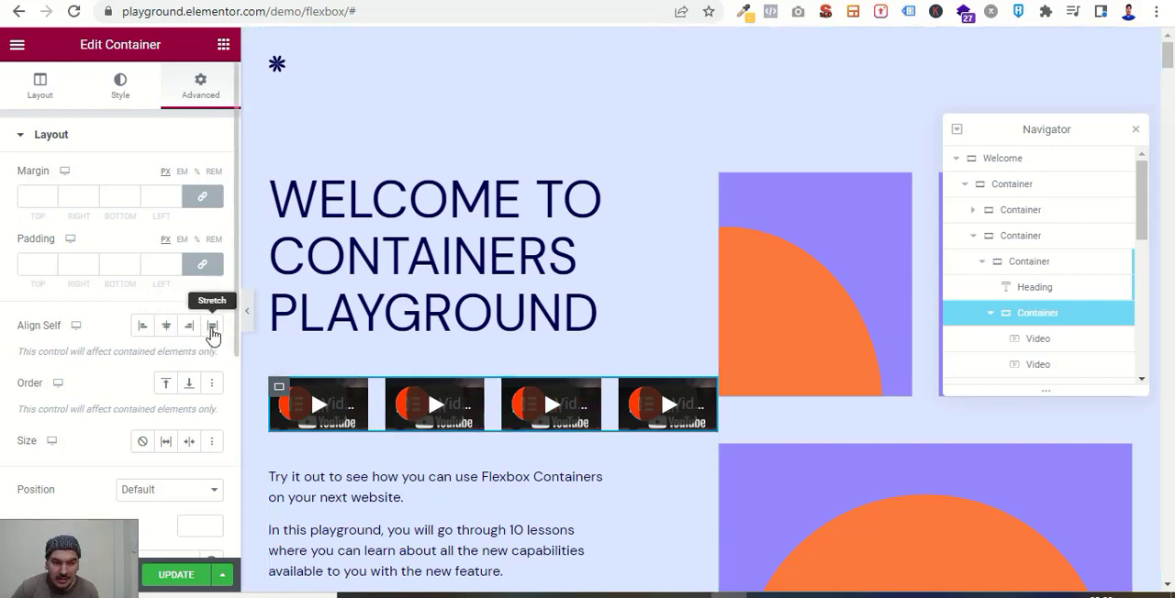
left_click(211, 326)
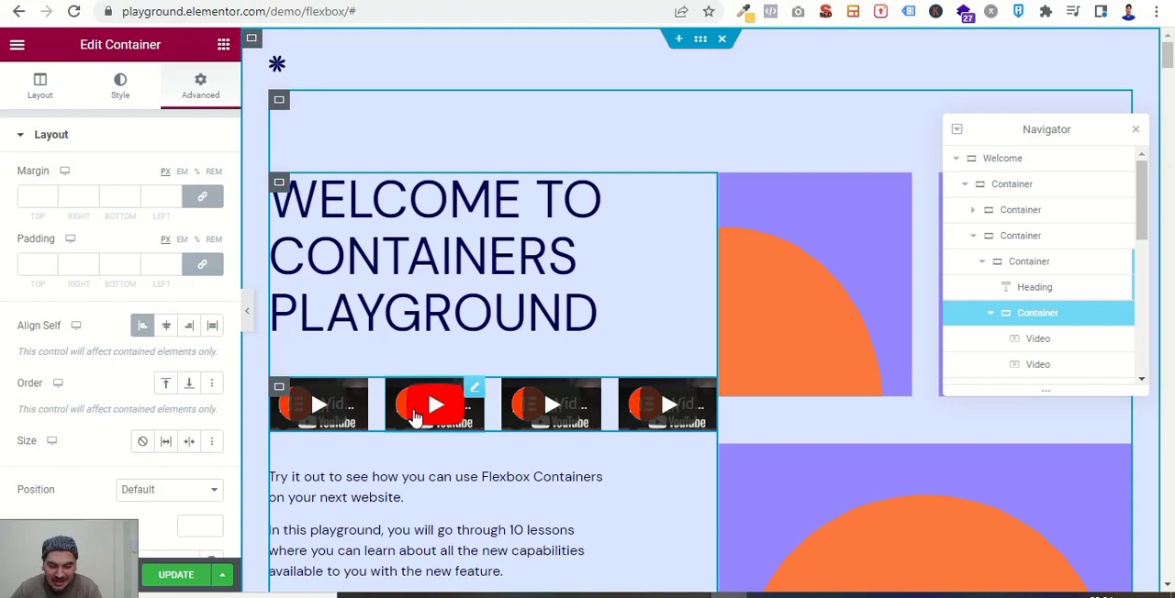
Preview the page in Mobile view and set the video container's Order to End for that device.
left_click(57, 385)
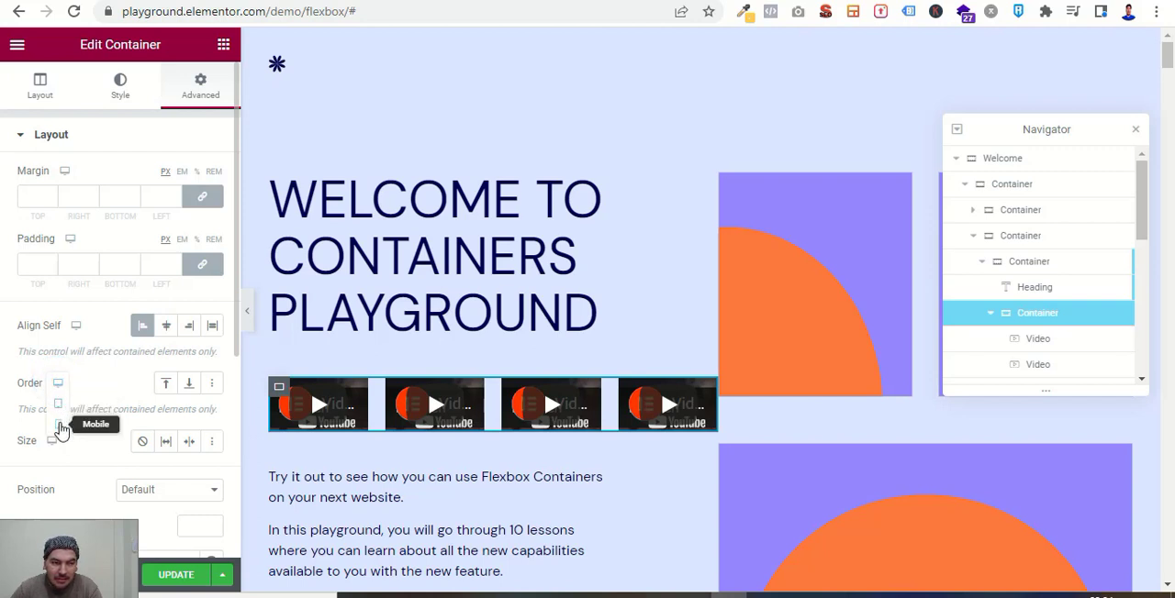
left_click(59, 427)
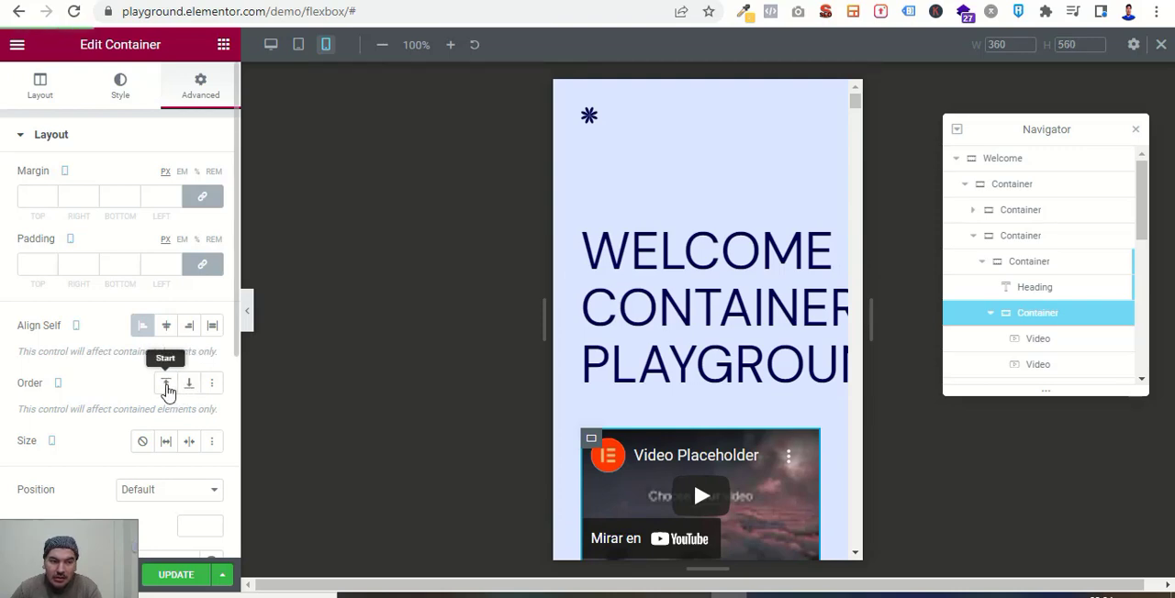
scroll(677, 480, "down", 3)
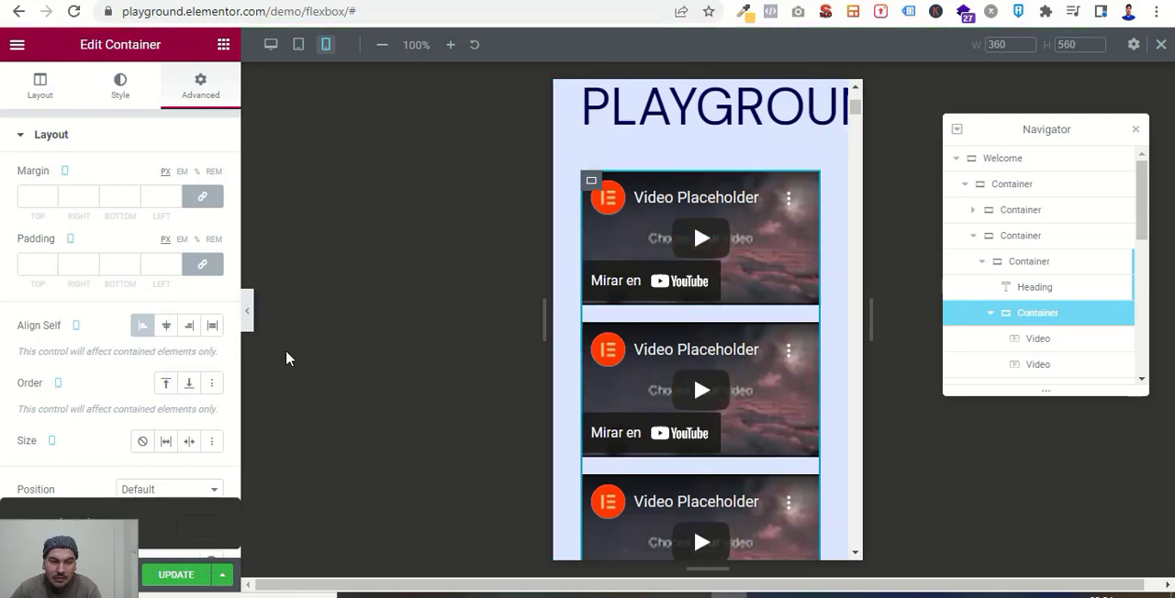
left_click(184, 385)
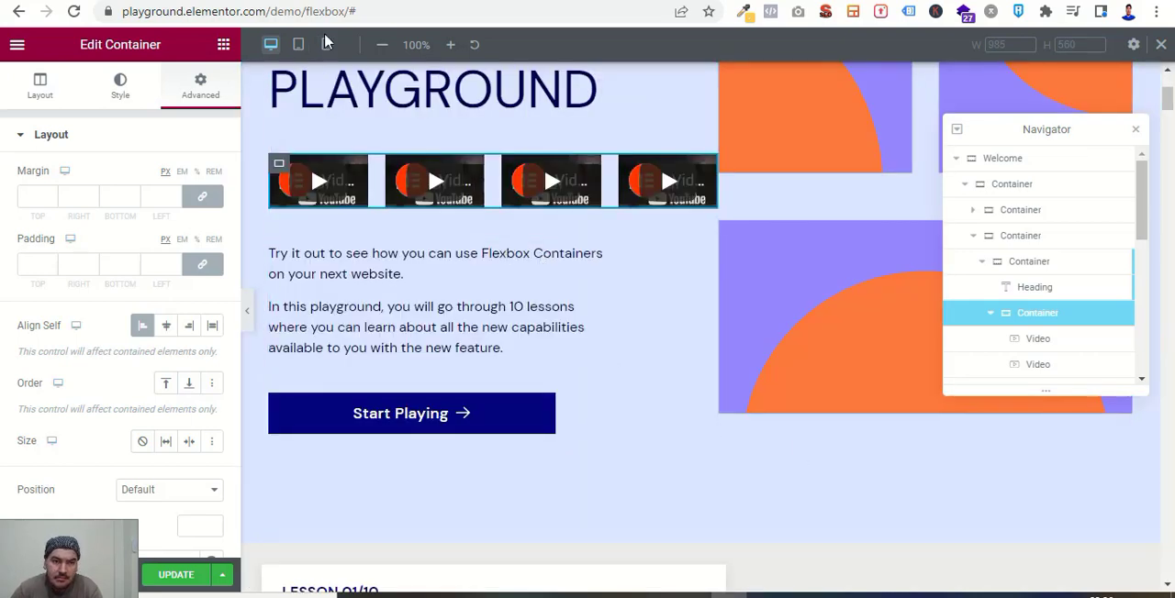
Examine the Lesson 01/10 mission on changing the direction and the shapes below its instructions.
left_click_drag(305, 31, 350, 4)
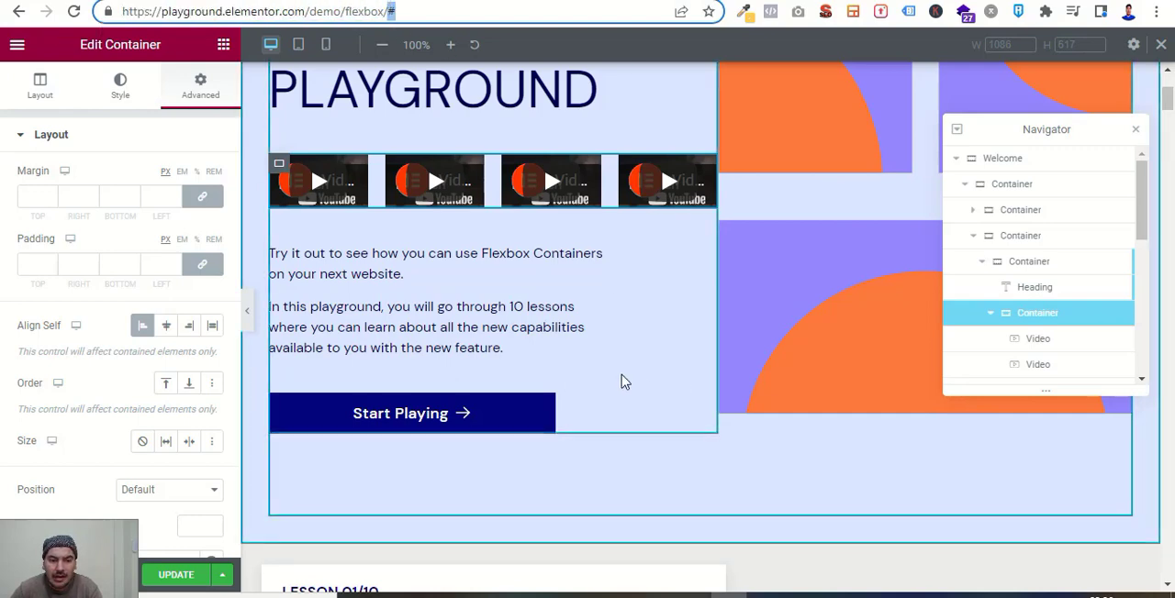
scroll(621, 381, "down", 1)
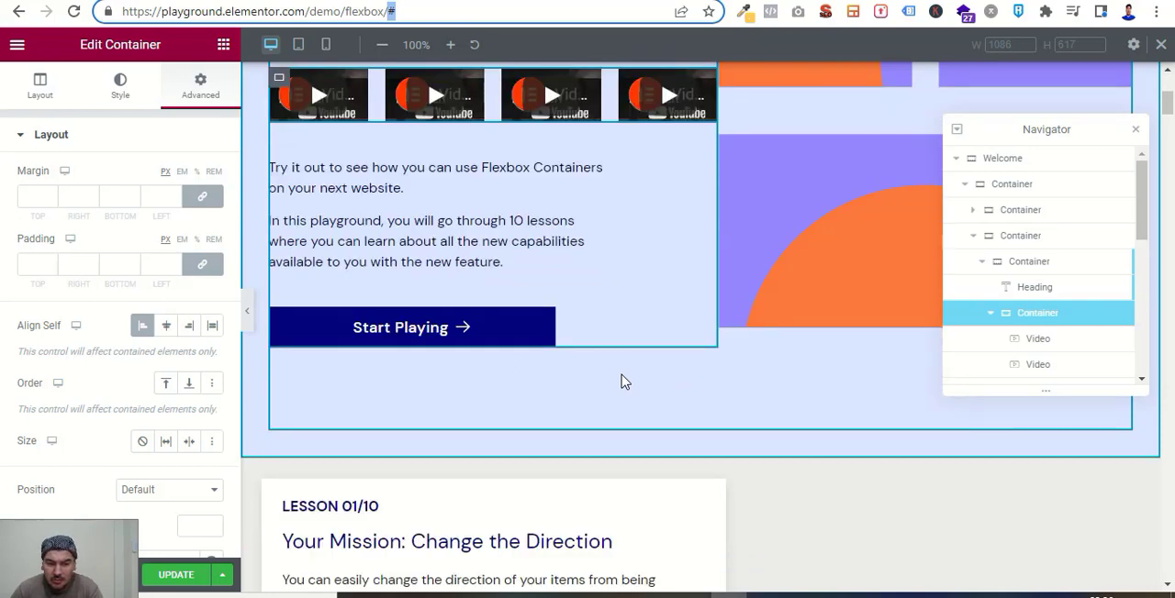
scroll(621, 381, "down", 3)
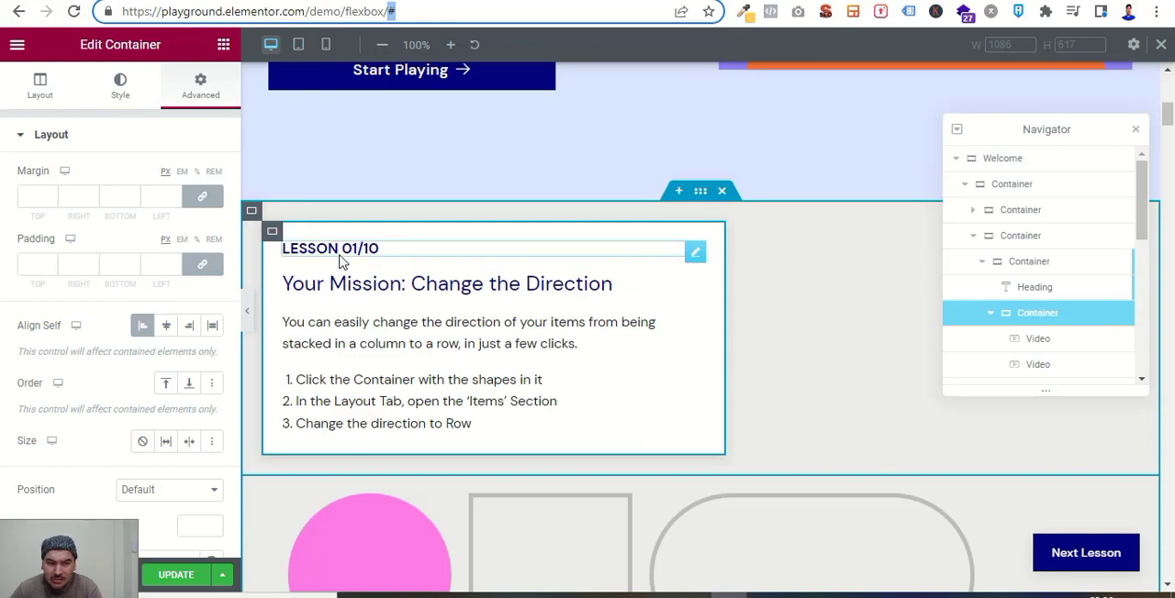
scroll(395, 408, "down", 1)
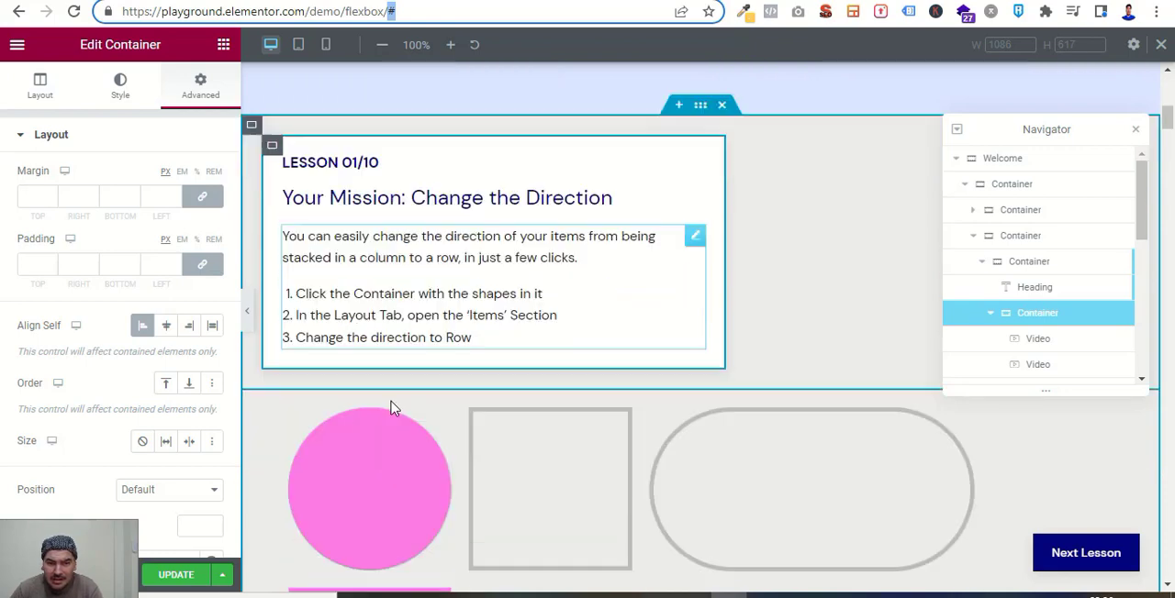
Select the container holding the pink shapes in Lesson 01/10 and set its items' Direction to Row.
scroll(391, 408, "down", 3)
scroll(402, 440, "down", 1)
scroll(401, 443, "up", 2)
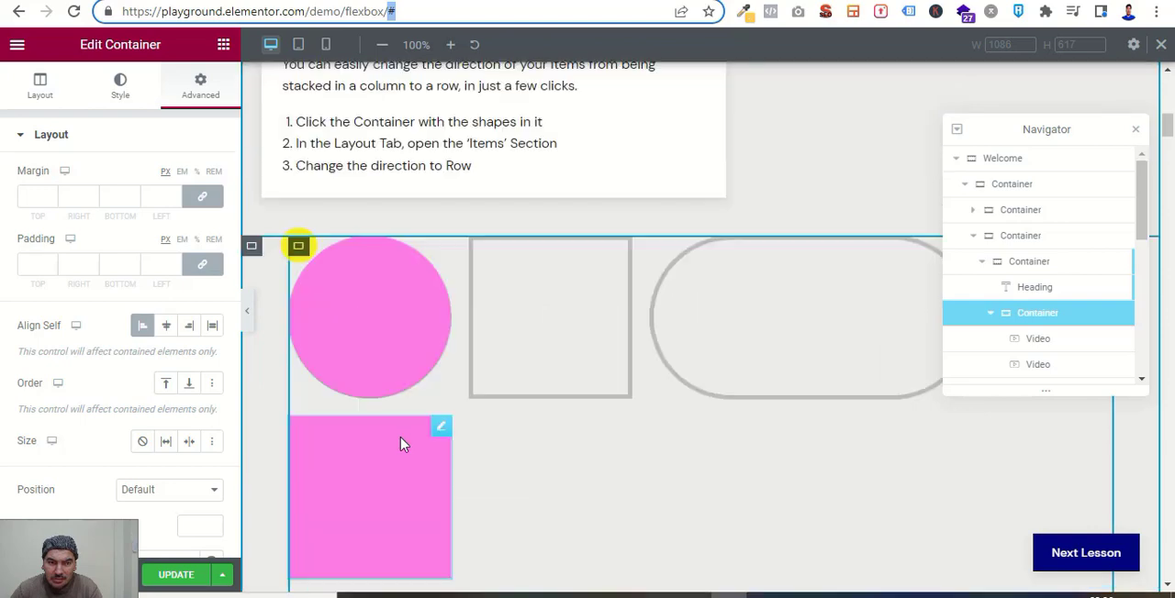
scroll(400, 442, "up", 2)
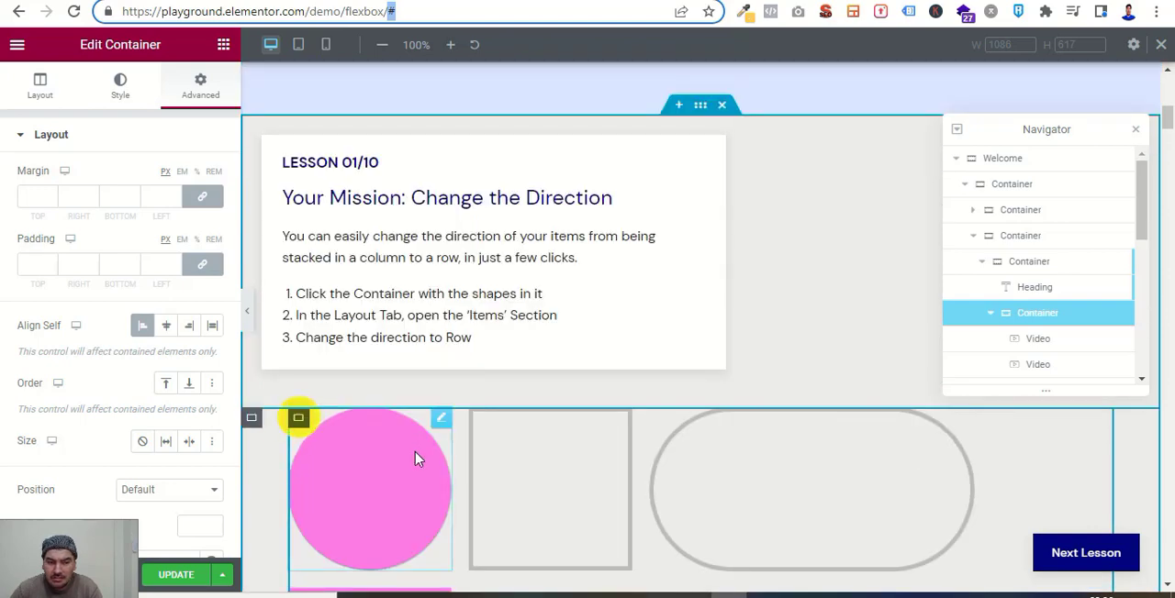
scroll(415, 459, "down", 3)
scroll(414, 459, "up", 2)
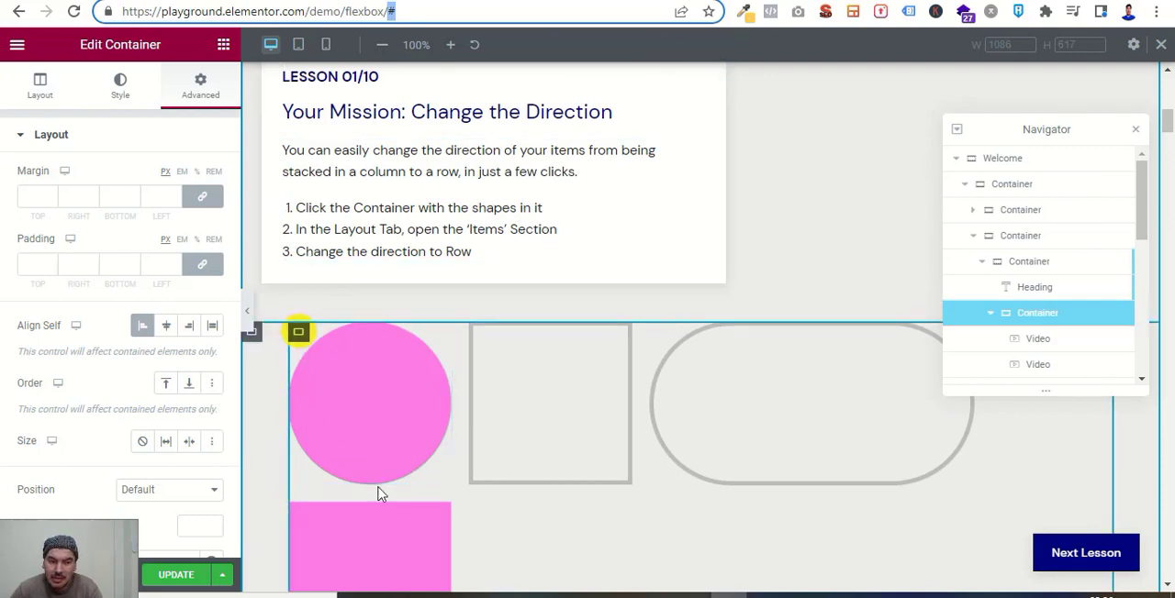
scroll(378, 493, "down", 2)
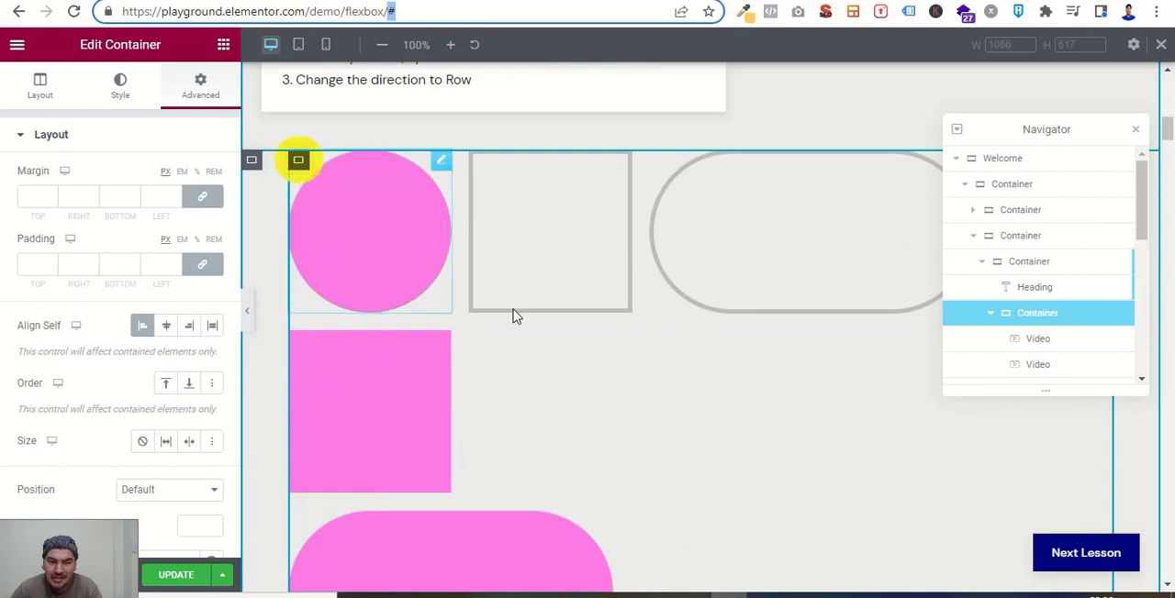
scroll(514, 316, "down", 1)
scroll(425, 516, "up", 2)
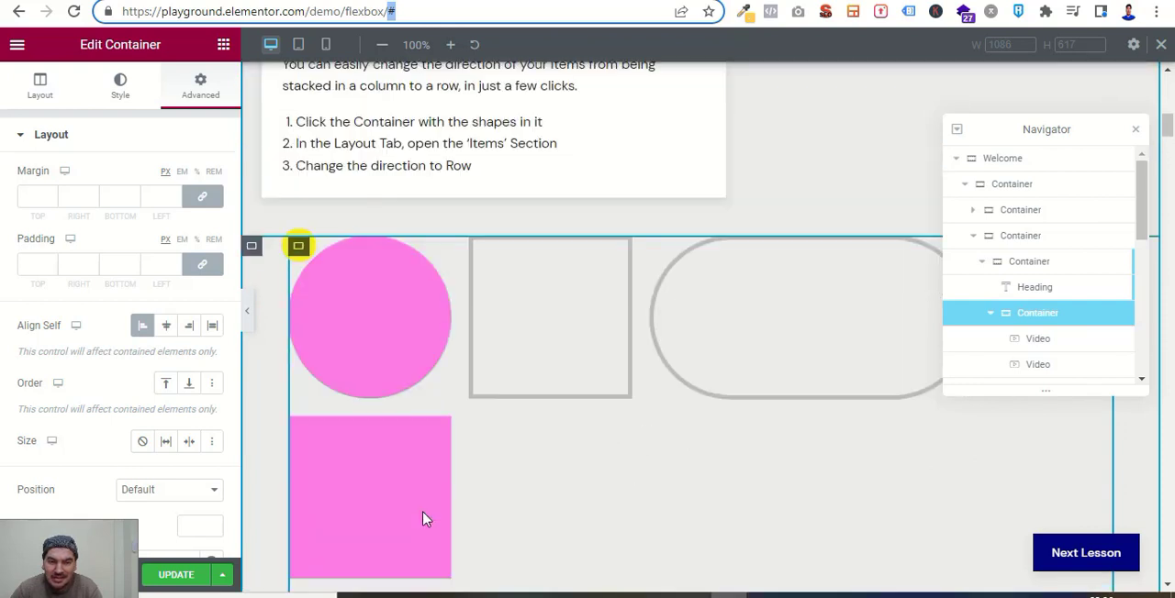
left_click(299, 246)
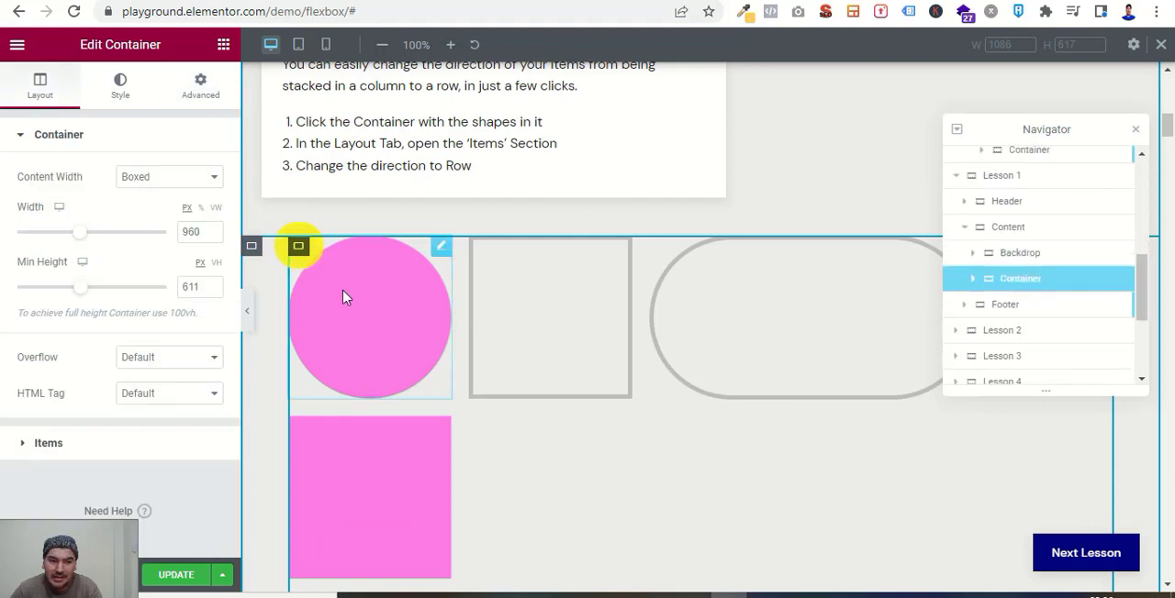
left_click(46, 443)
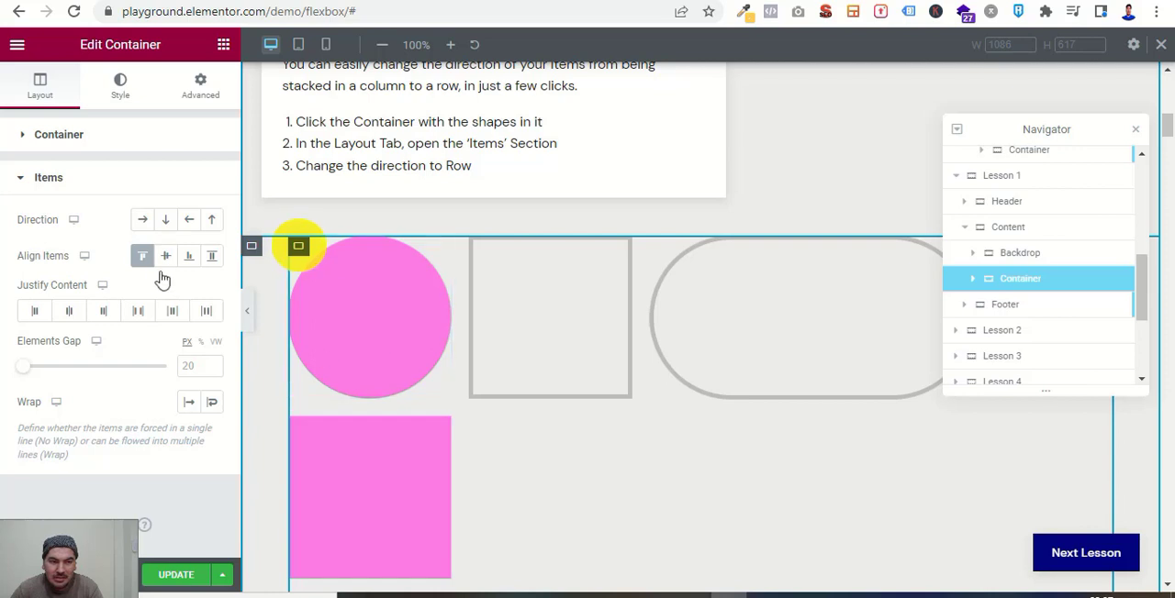
left_click(144, 223)
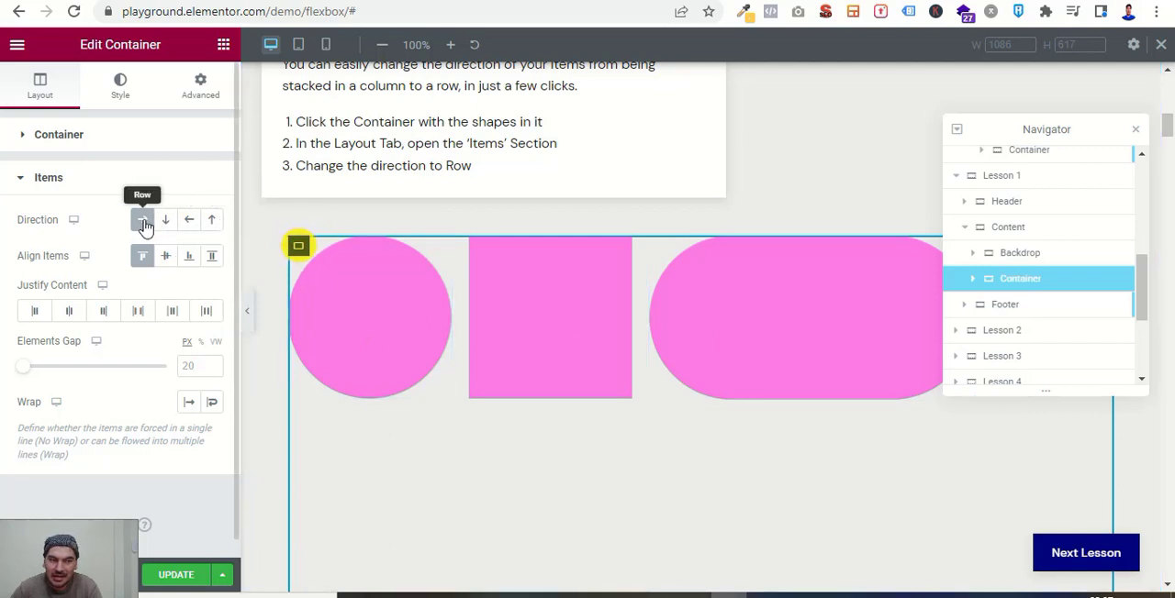
Go to the Lesson 02/10 mission on aligning items to Flex End and close the Navigator.
scroll(590, 488, "down", 7)
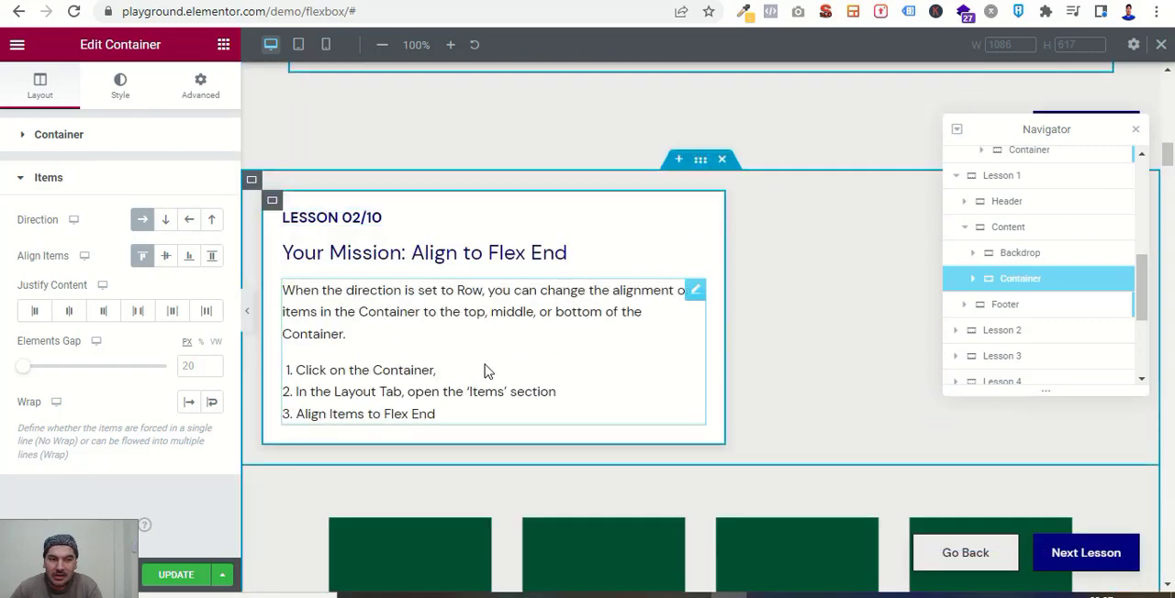
scroll(486, 371, "down", 1)
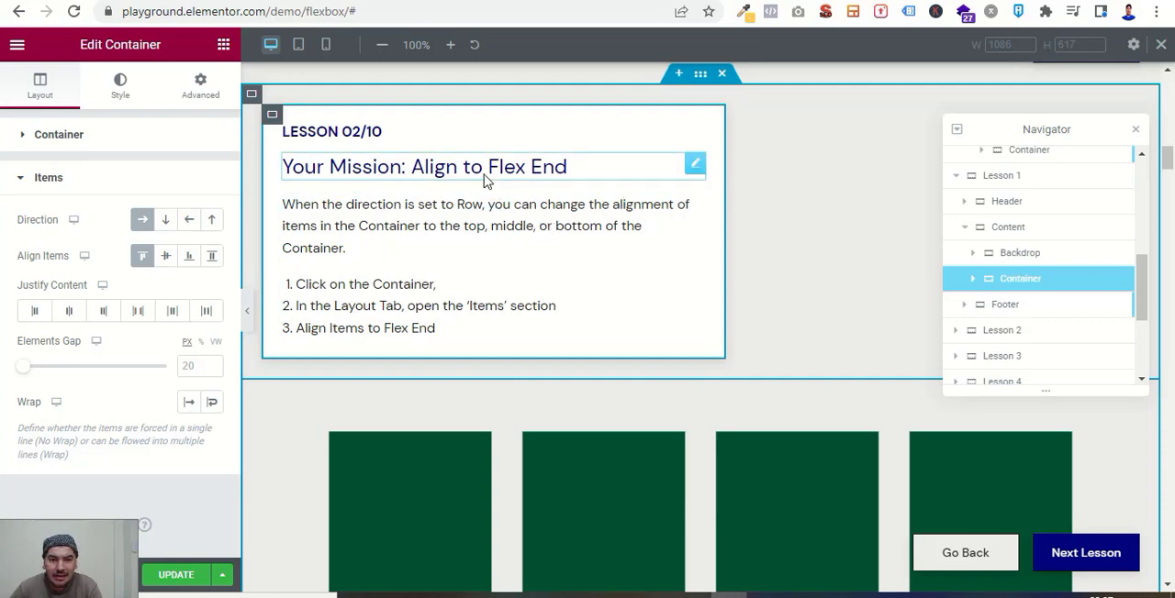
scroll(629, 328, "down", 3)
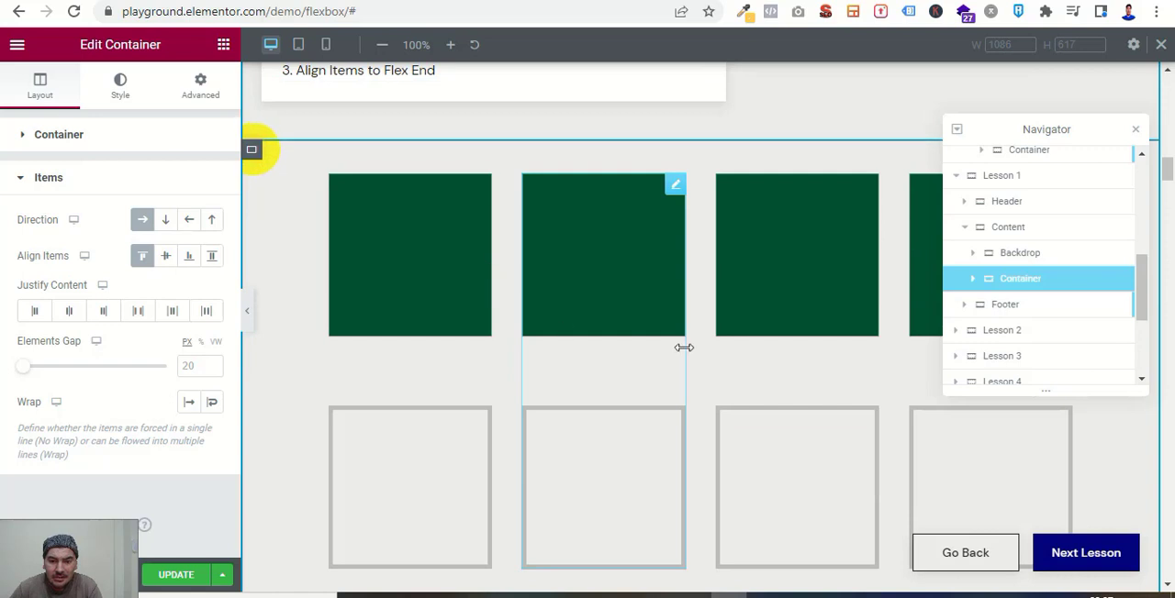
scroll(684, 347, "up", 1)
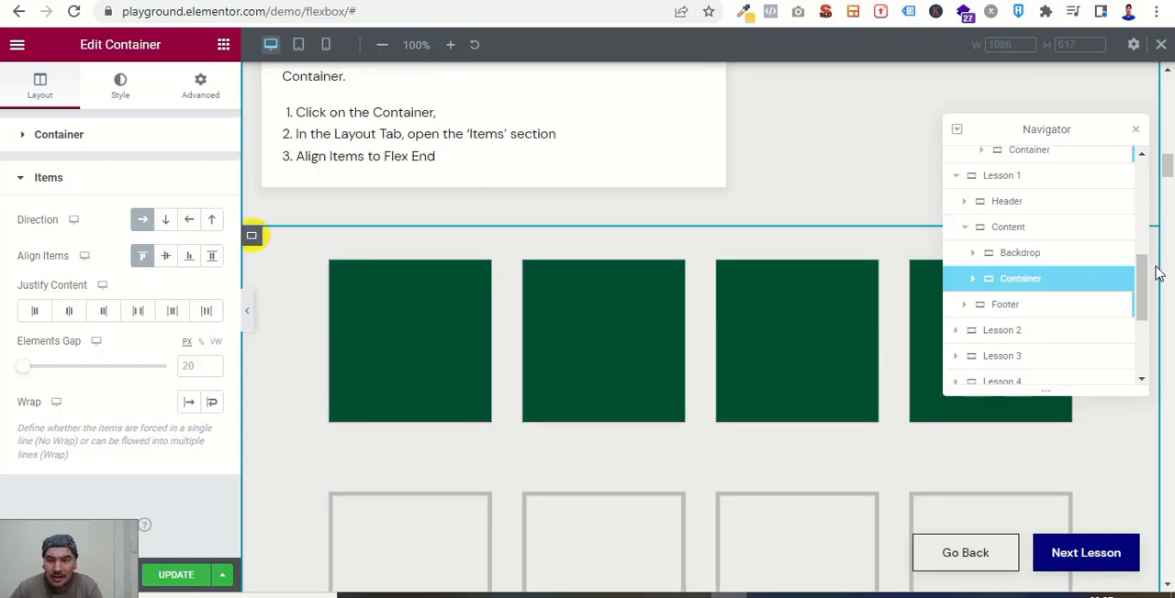
left_click(1135, 130)
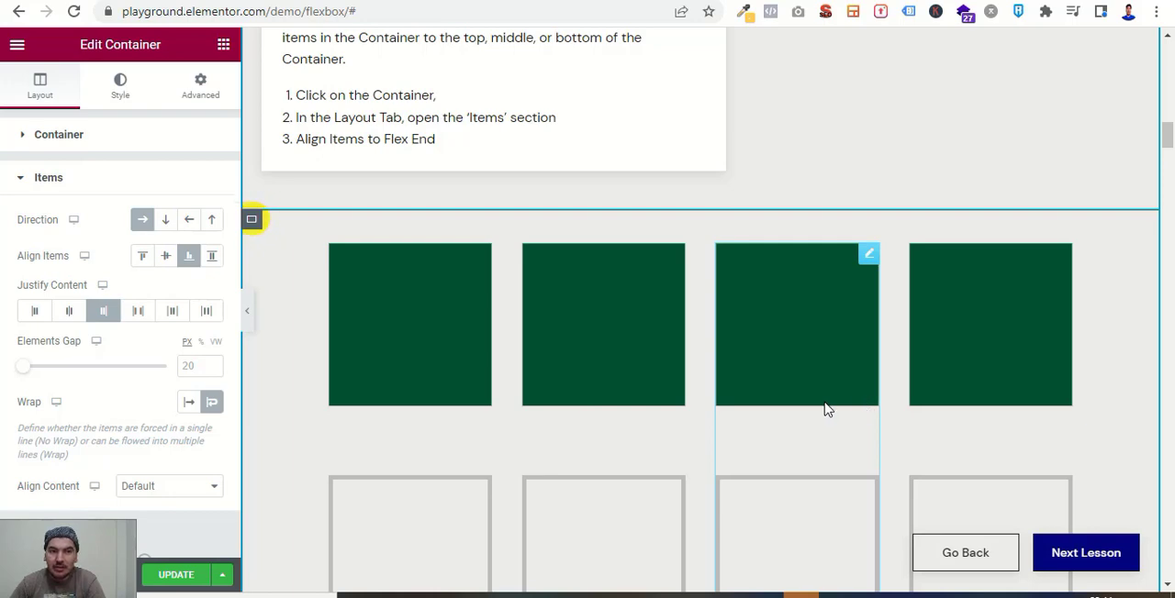
Examine the Lesson 02/10 alignment mission and the Lesson 03/10 mission on equal spacing around the orange shapes.
scroll(824, 409, "up", 4)
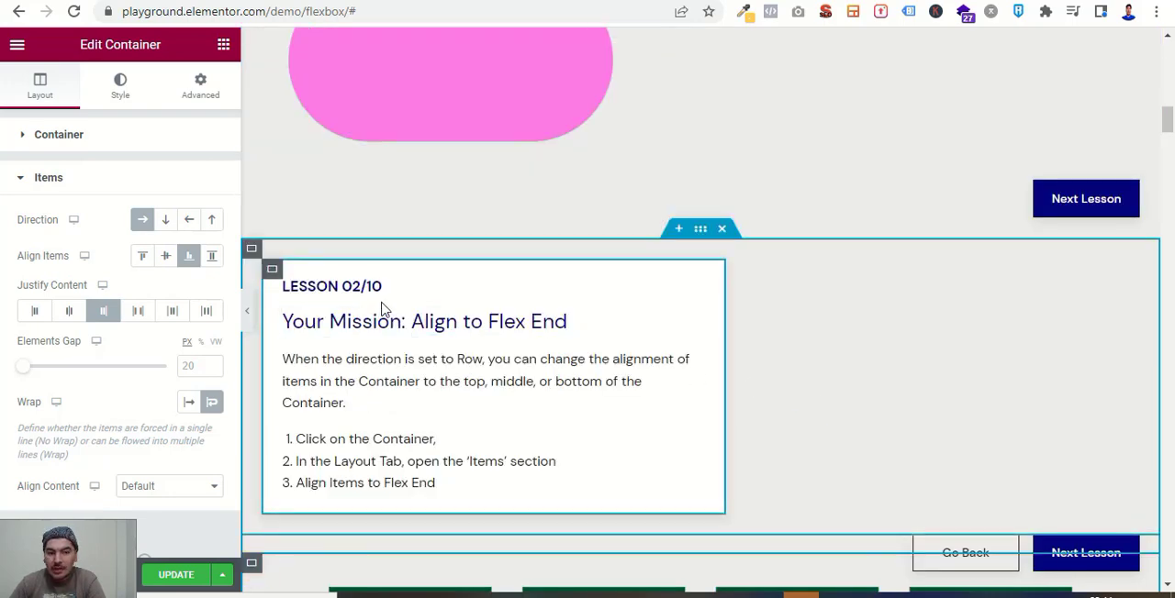
scroll(730, 414, "down", 4)
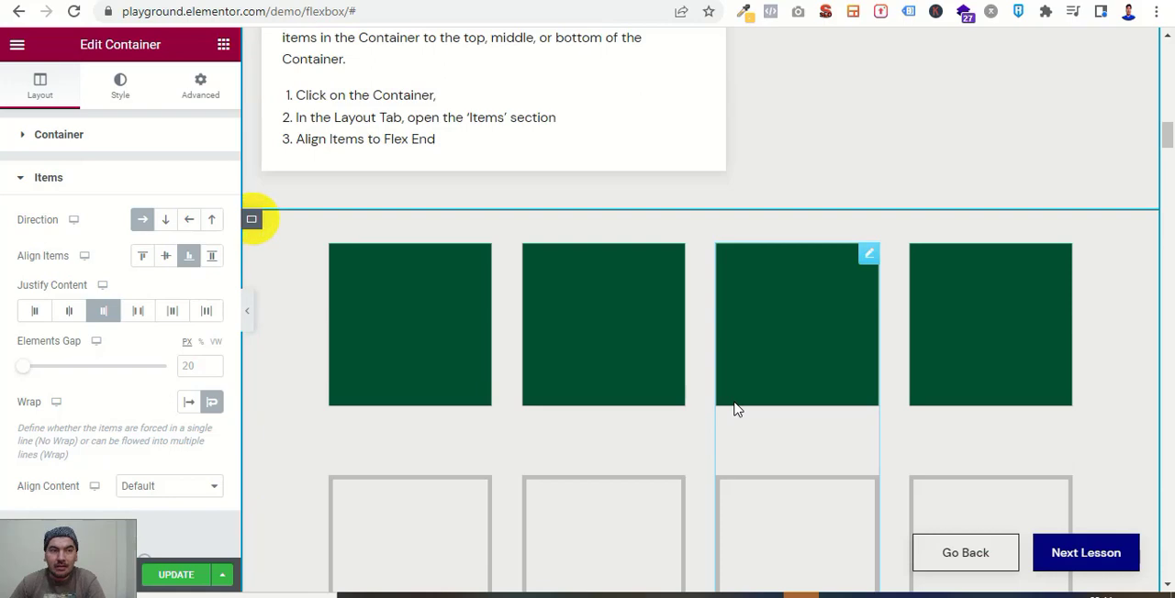
scroll(734, 409, "down", 5)
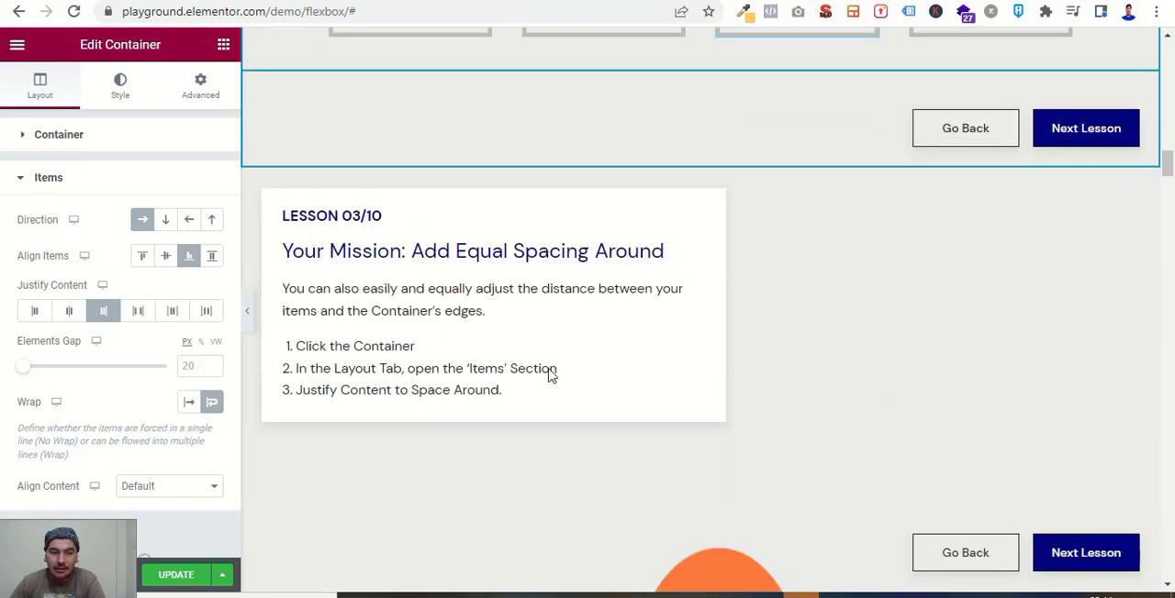
scroll(687, 334, "down", 2)
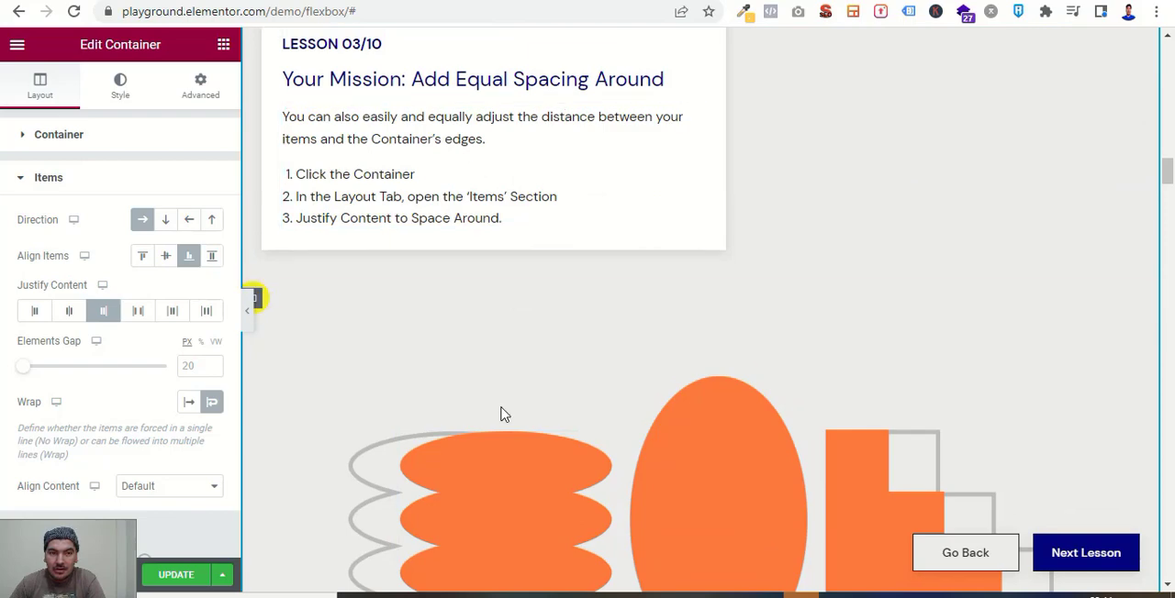
scroll(500, 415, "up", 2)
scroll(624, 348, "down", 2)
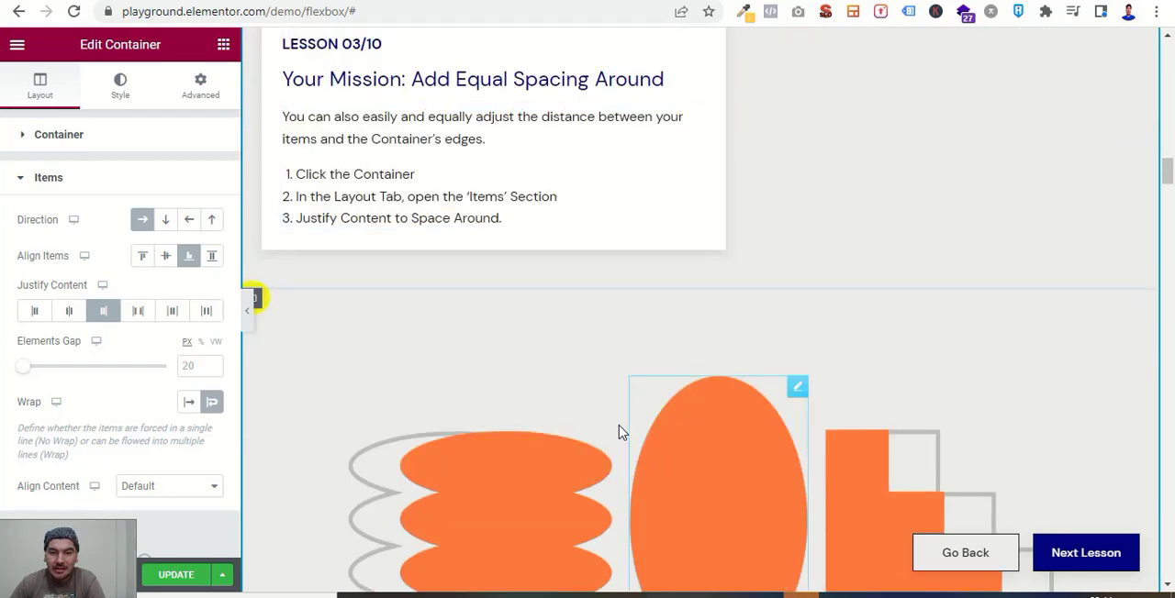
scroll(601, 367, "up", 2)
scroll(603, 354, "down", 6)
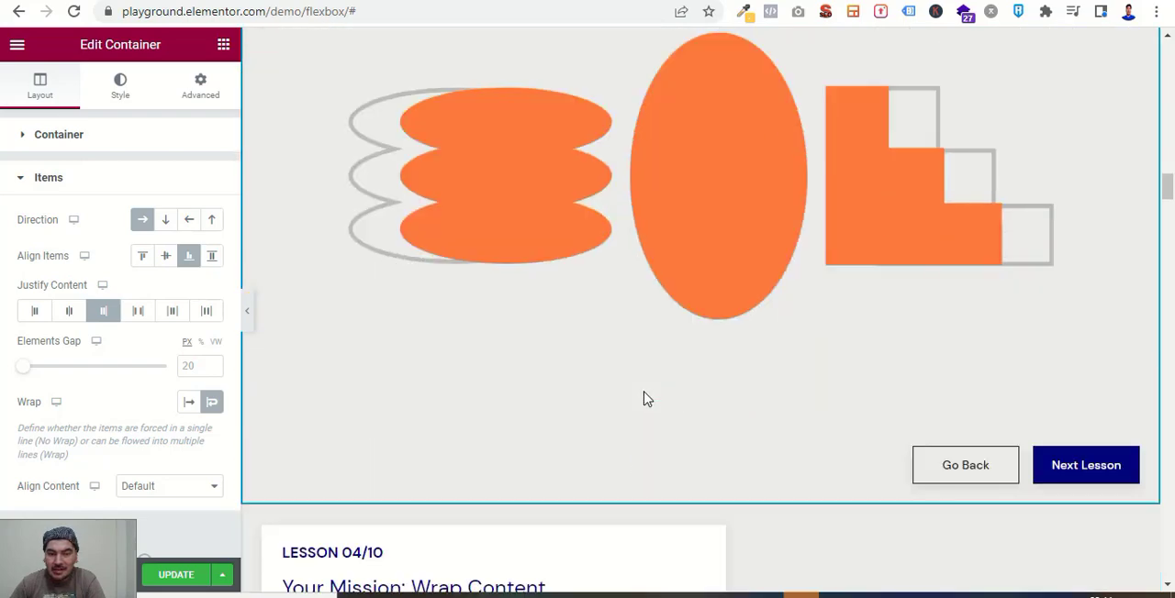
Examine Lessons 04/10 to 06/10 on wrapping content, arranging the hero container in a row and flipping a container's direction.
scroll(646, 398, "down", 4)
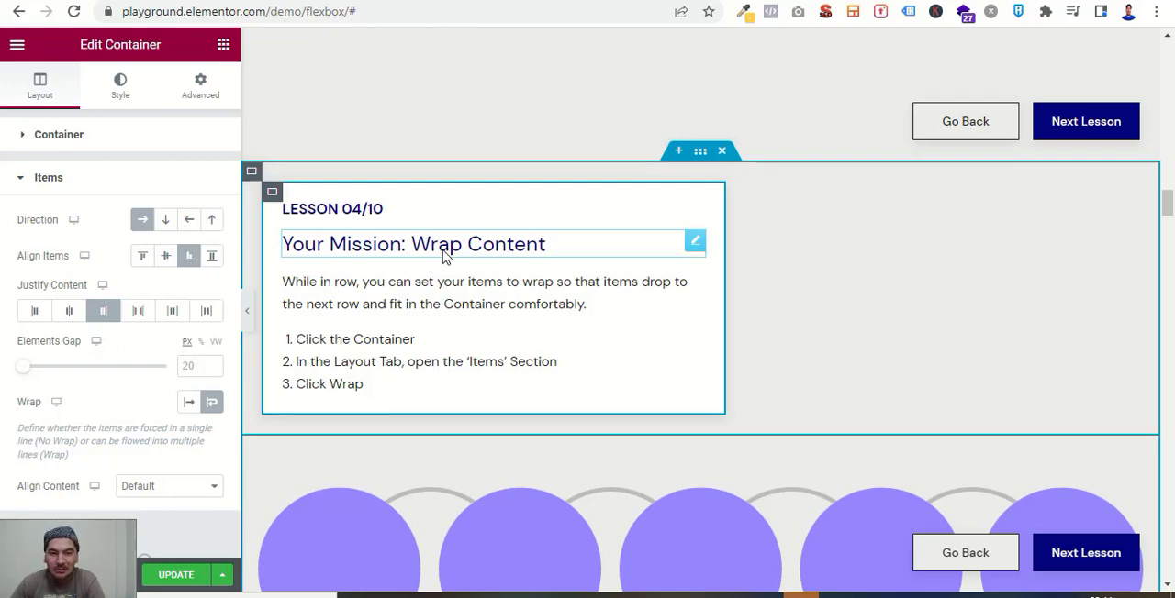
scroll(546, 325, "down", 5)
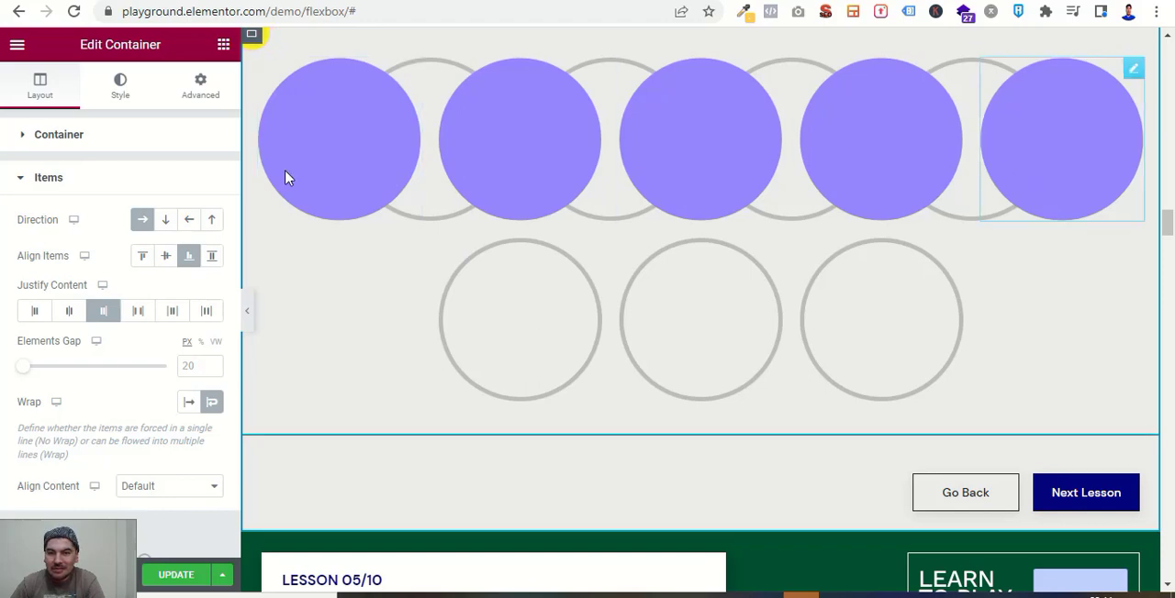
scroll(446, 417, "down", 4)
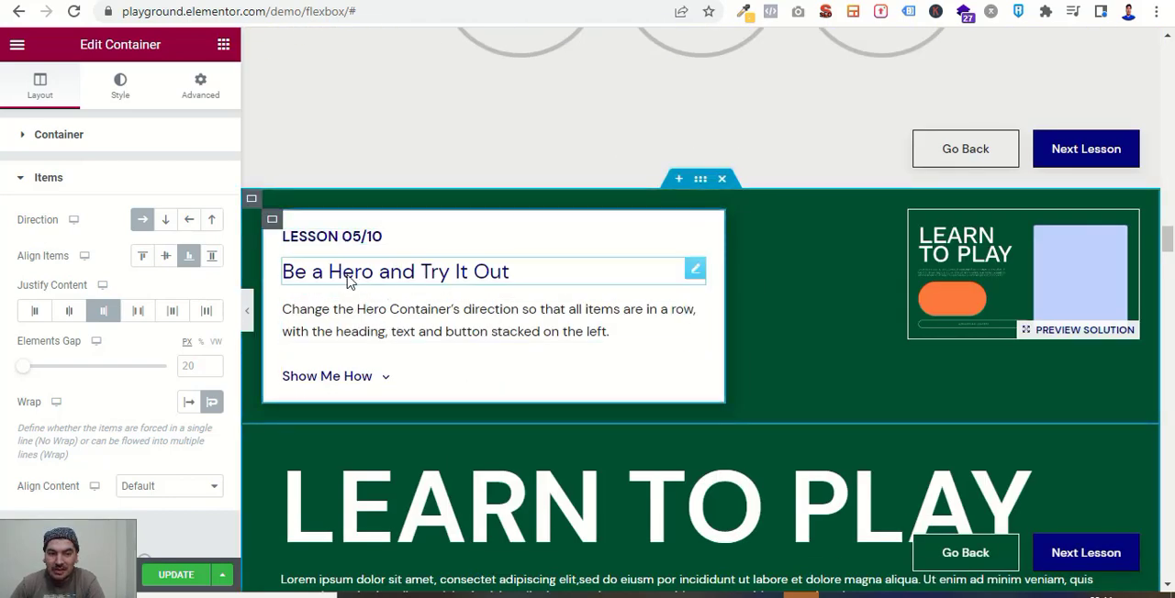
scroll(528, 406, "down", 1)
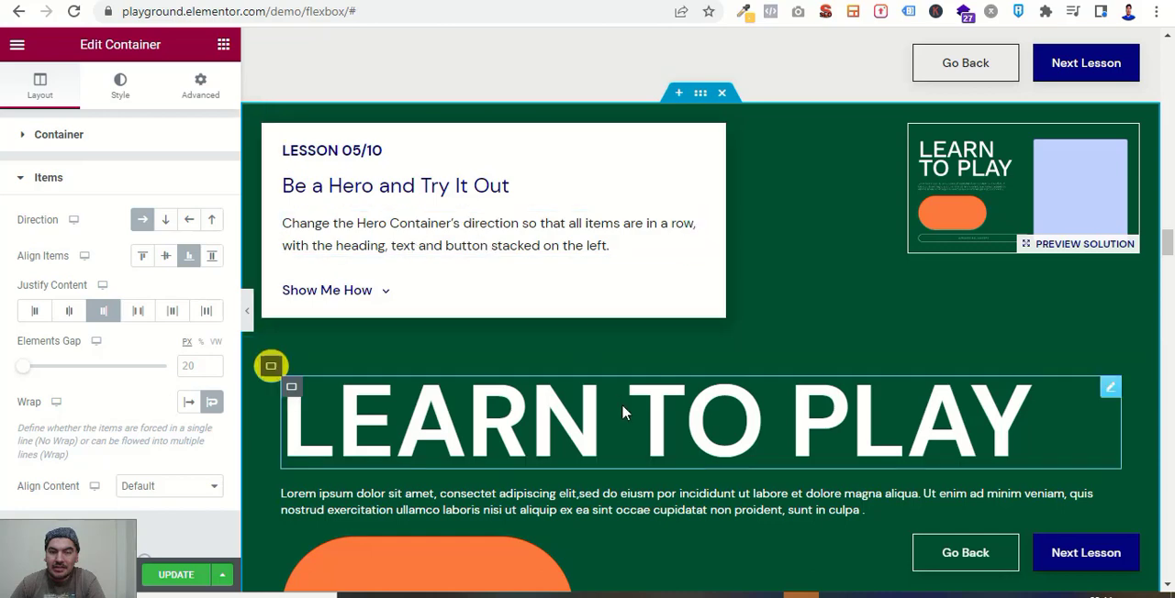
scroll(623, 406, "down", 12)
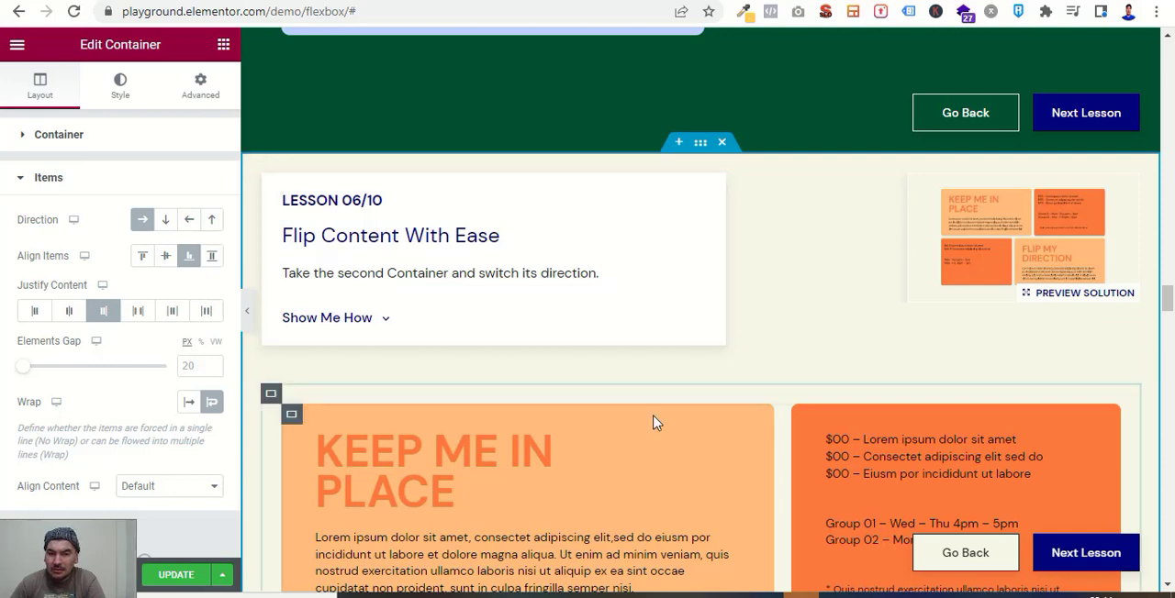
scroll(647, 414, "down", 2)
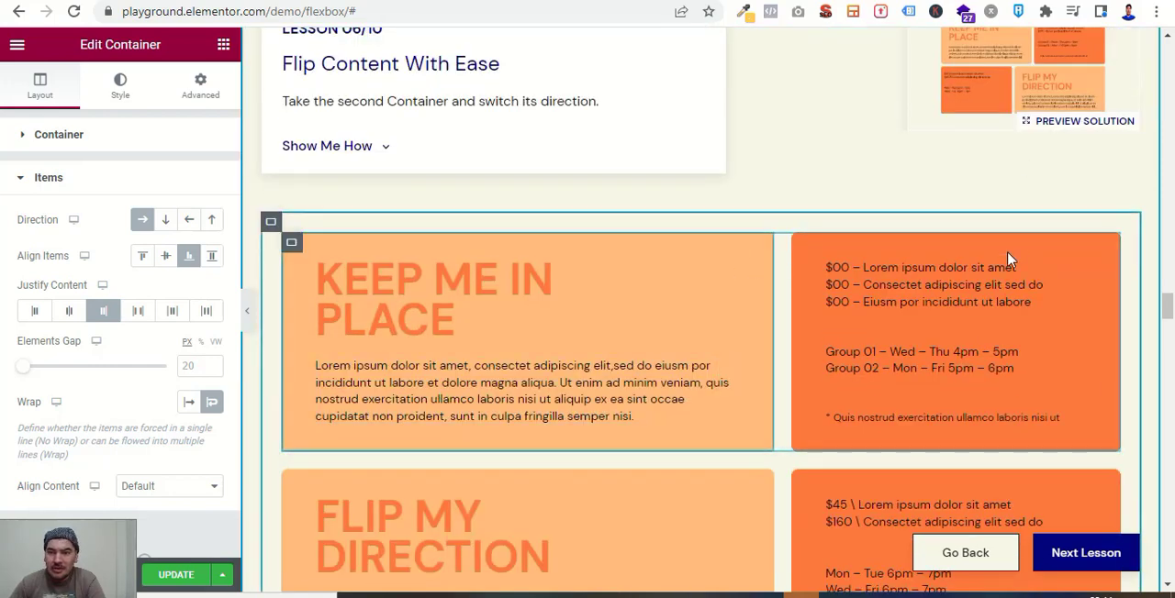
scroll(1081, 204, "up", 1)
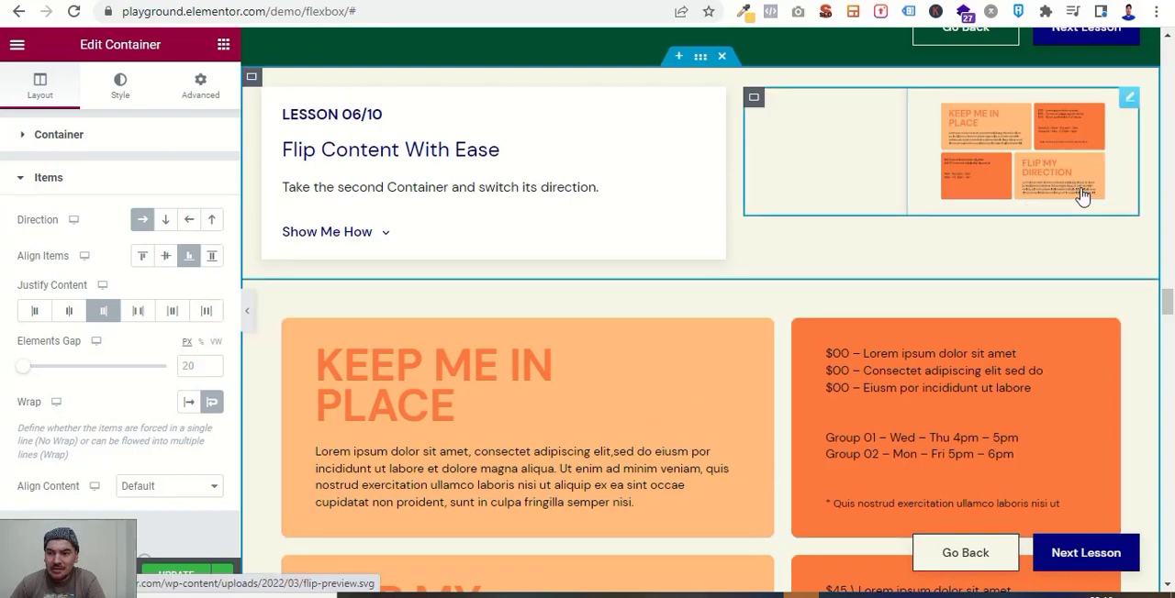
scroll(592, 428, "down", 7)
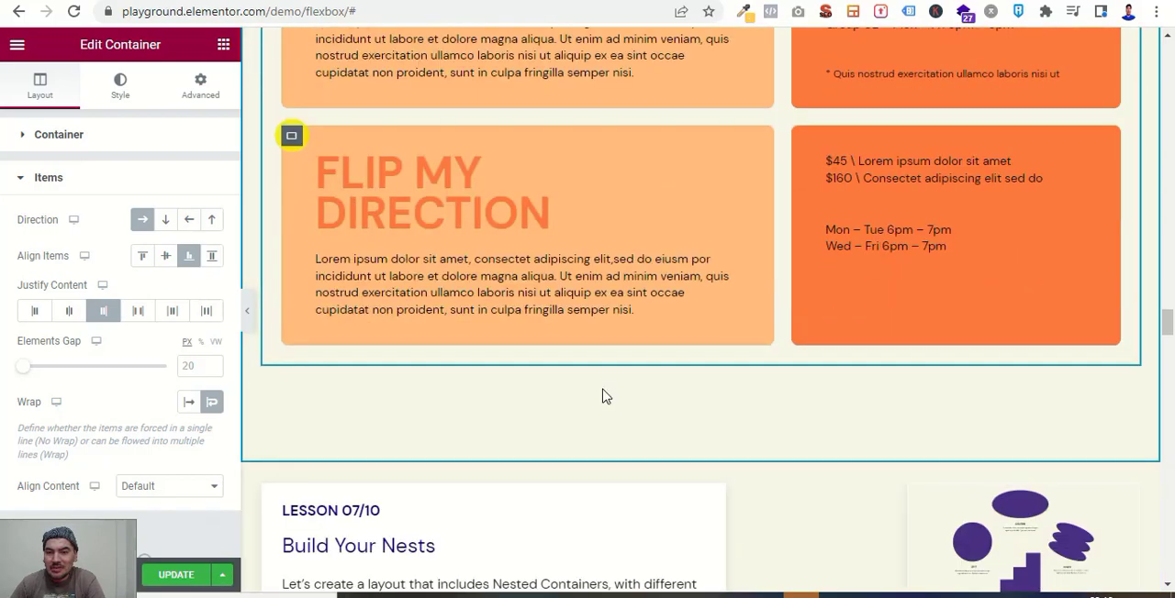
Examine Lesson 07/10 on nested containers, Lesson 08/10 on aligning a single widget, and the mobile view ordering exercise.
scroll(773, 393, "down", 2)
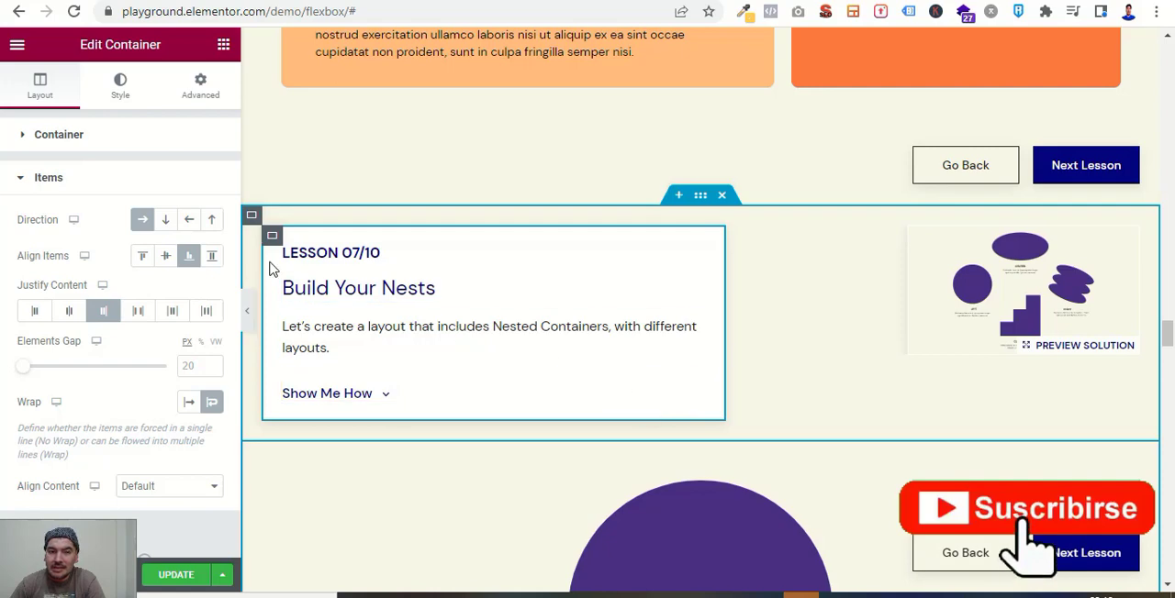
scroll(767, 399, "down", 2)
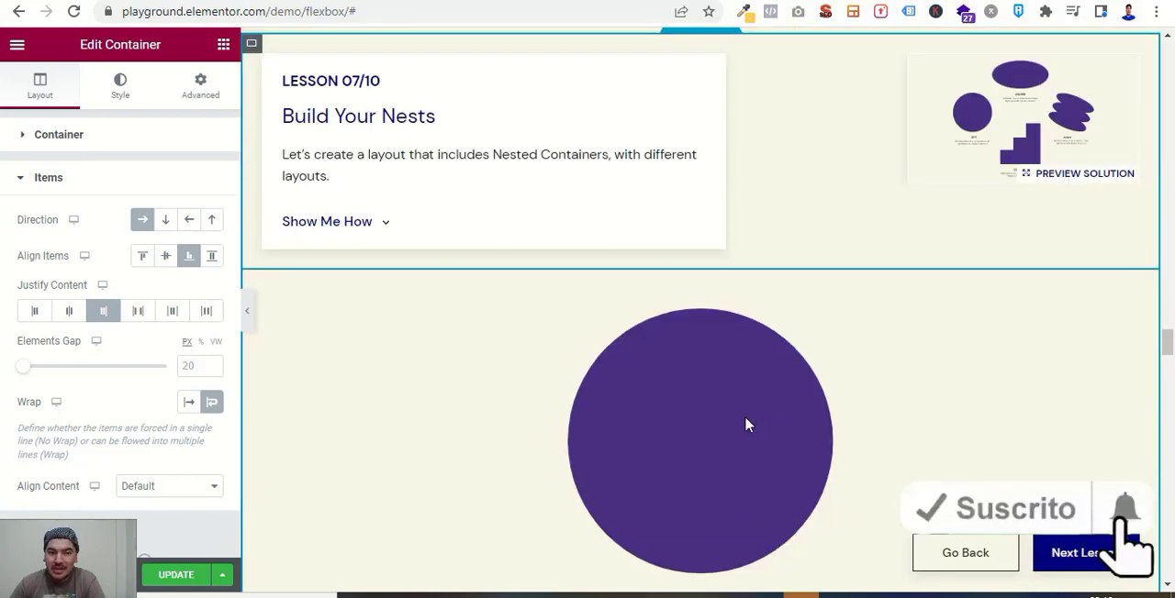
scroll(757, 396, "down", 8)
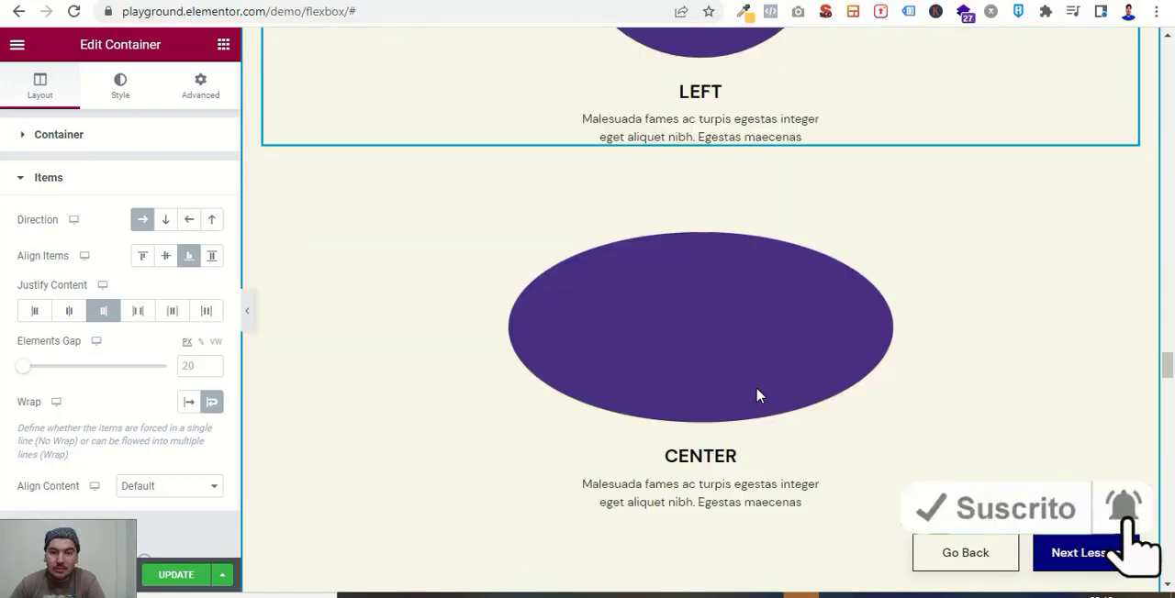
scroll(759, 396, "down", 10)
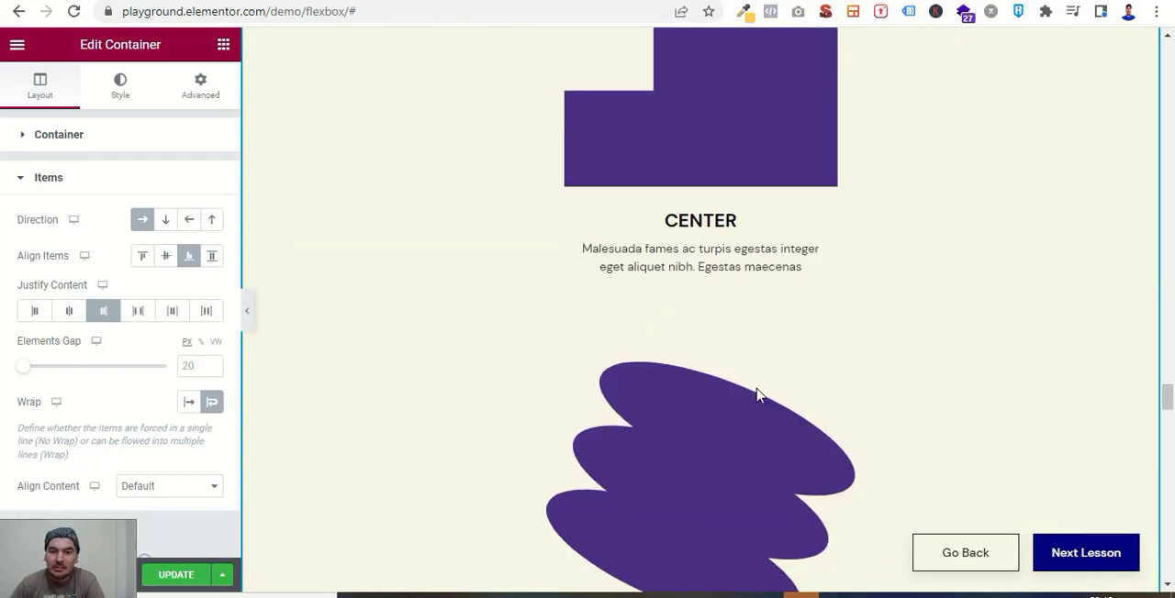
scroll(757, 395, "down", 1)
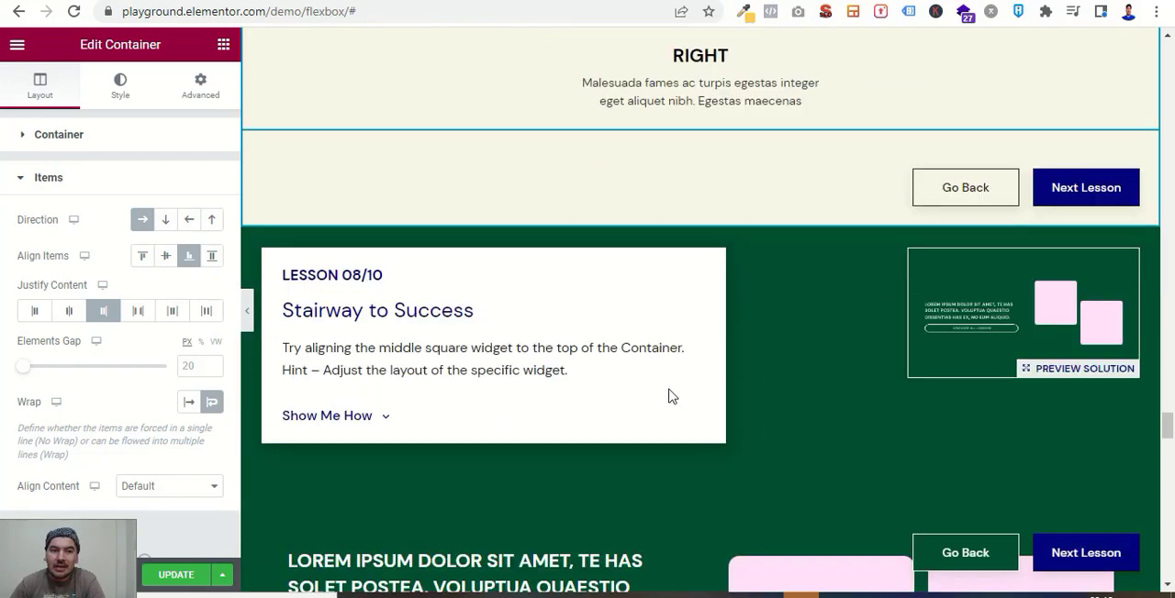
scroll(669, 398, "down", 3)
scroll(718, 417, "down", 15)
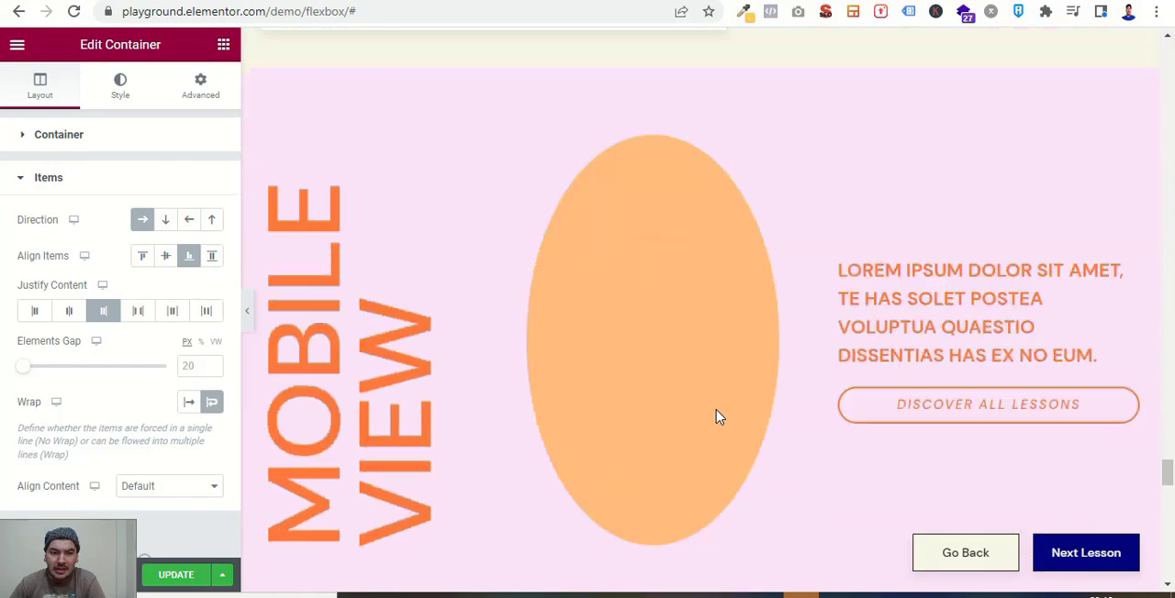
scroll(718, 417, "down", 2)
scroll(716, 413, "up", 8)
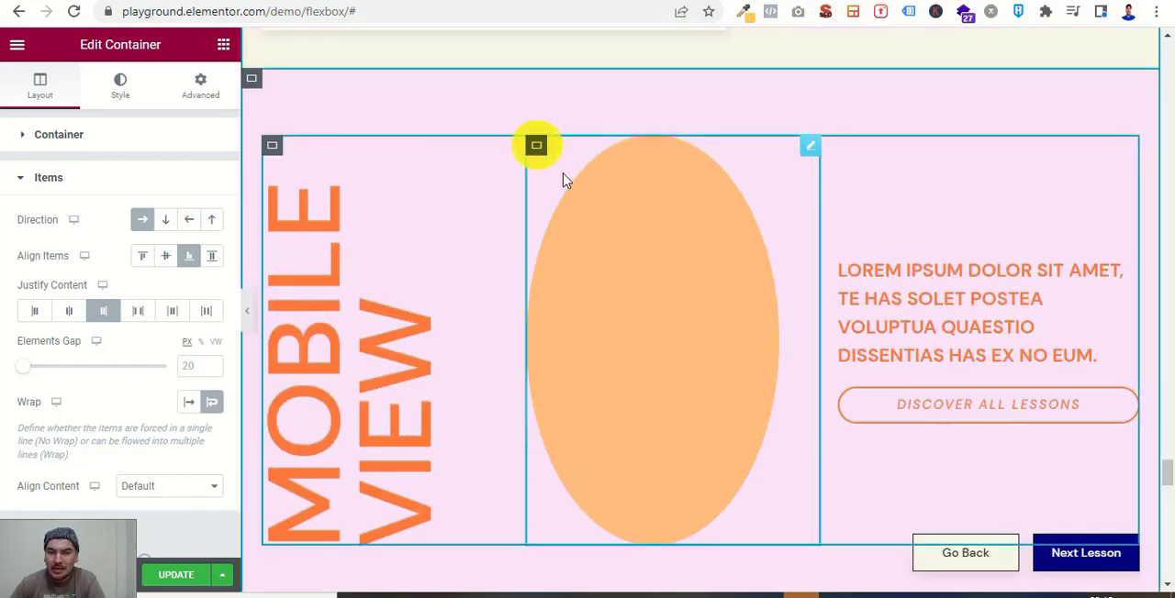
scroll(622, 343, "up", 1)
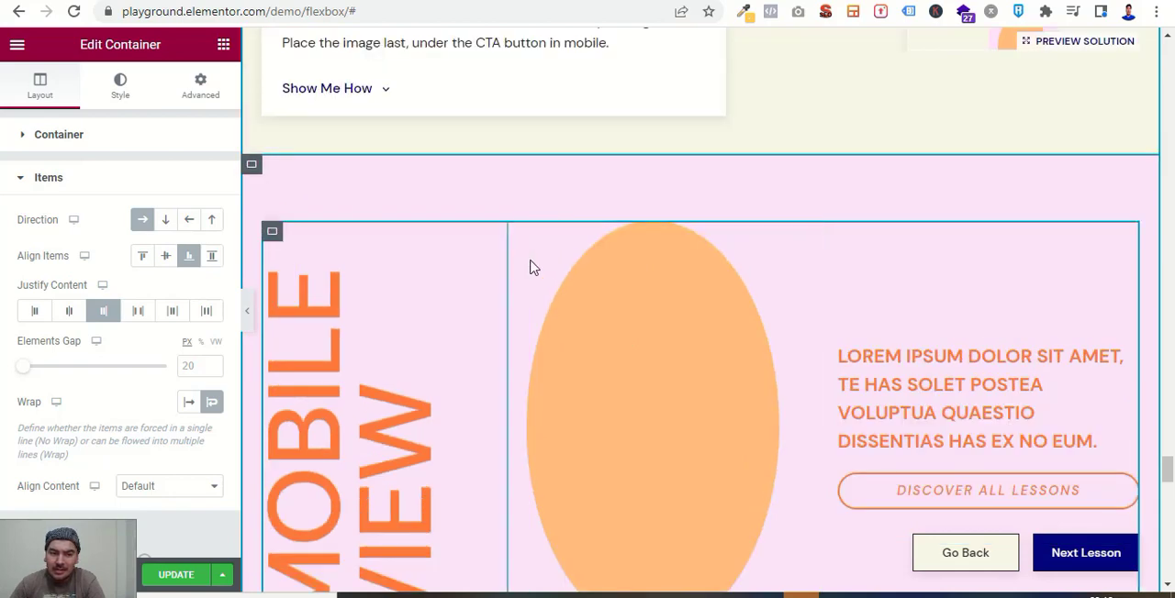
Examine the Lesson 10/10 mission on wrapping the cards and the closing congratulations section of the playground.
scroll(661, 367, "down", 5)
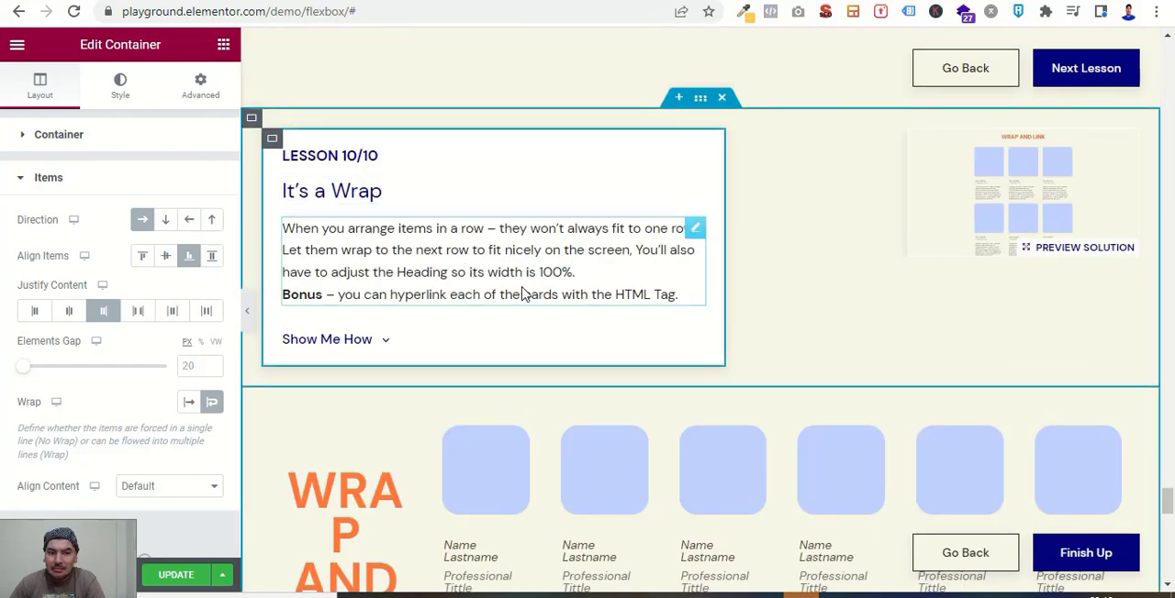
scroll(606, 316, "down", 1)
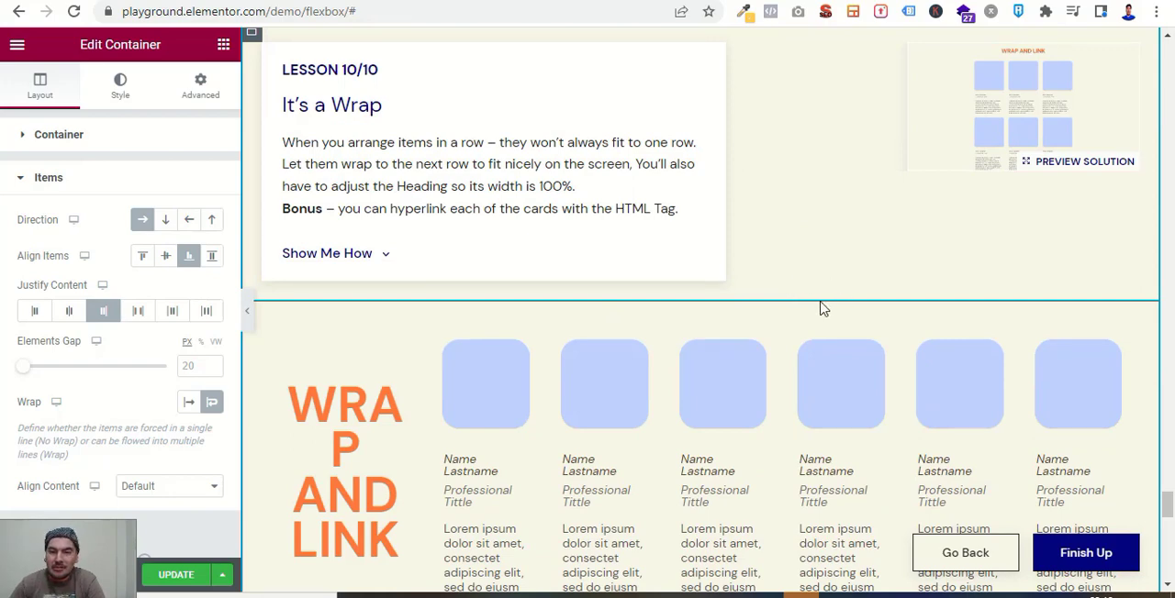
scroll(800, 300, "down", 2)
scroll(800, 300, "down", 4)
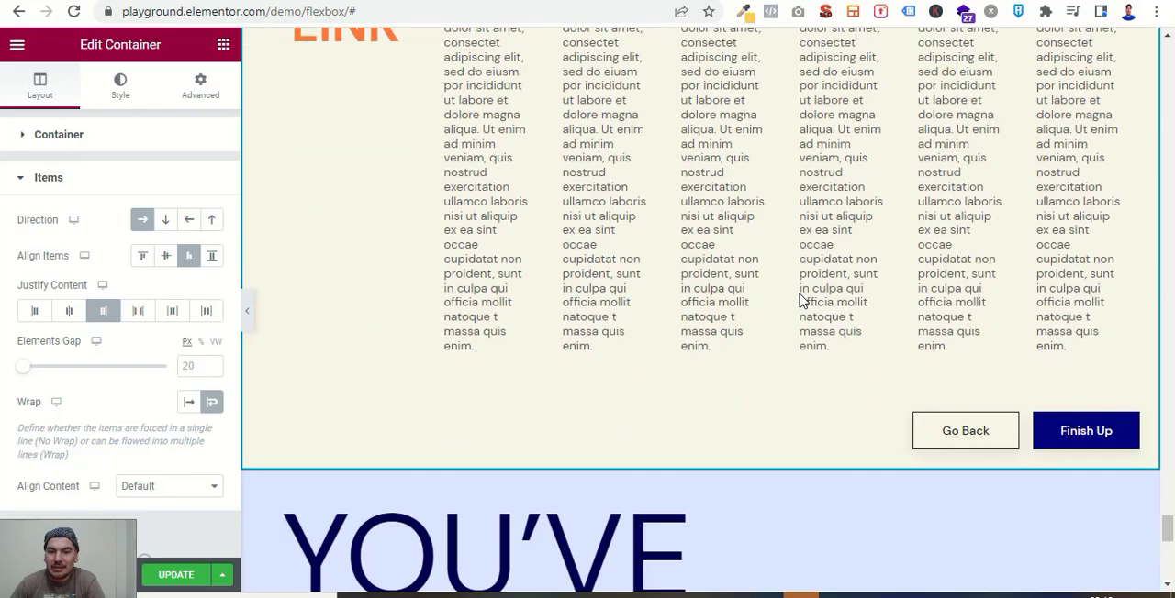
scroll(800, 300, "down", 1)
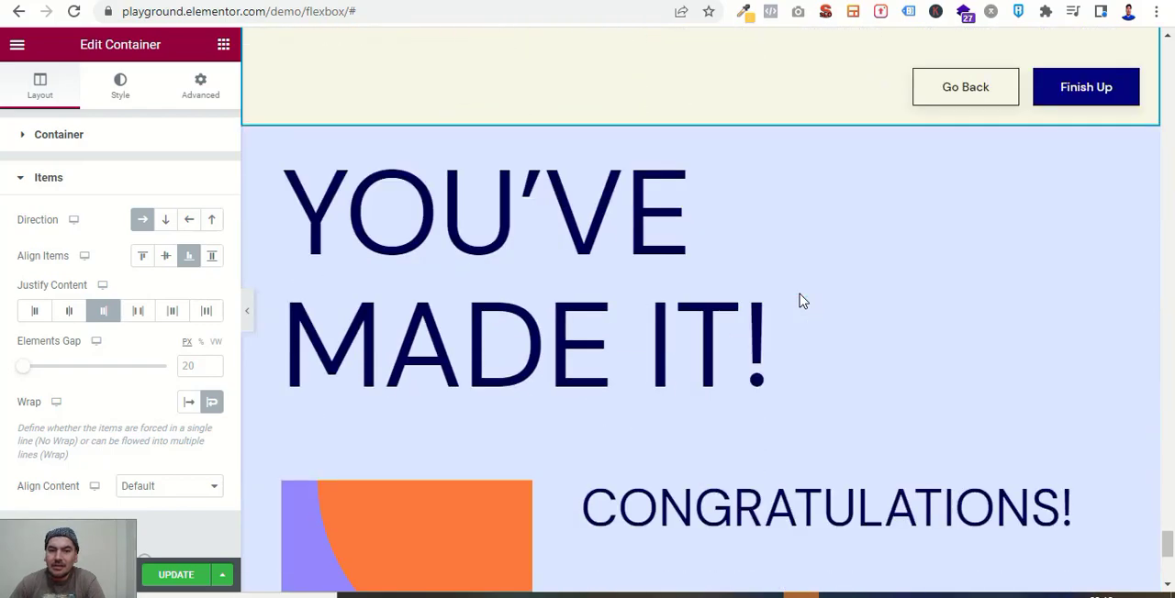
scroll(815, 412, "down", 4)
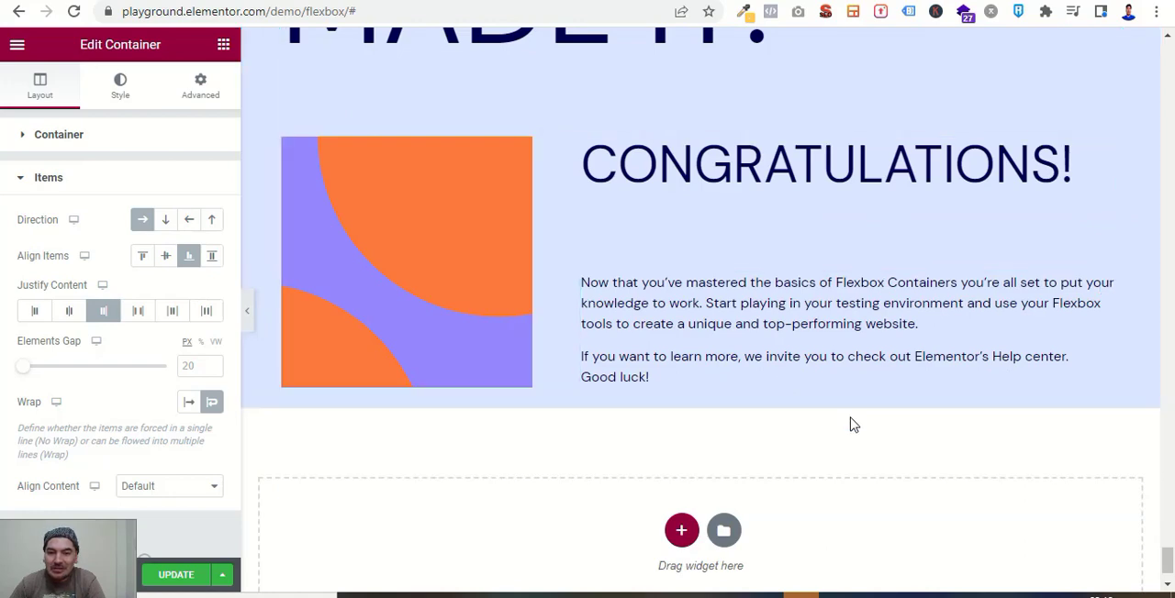
Add a new container below the congratulations section, using the two-column structure with a narrow first column and a wide second column.
scroll(834, 376, "down", 1)
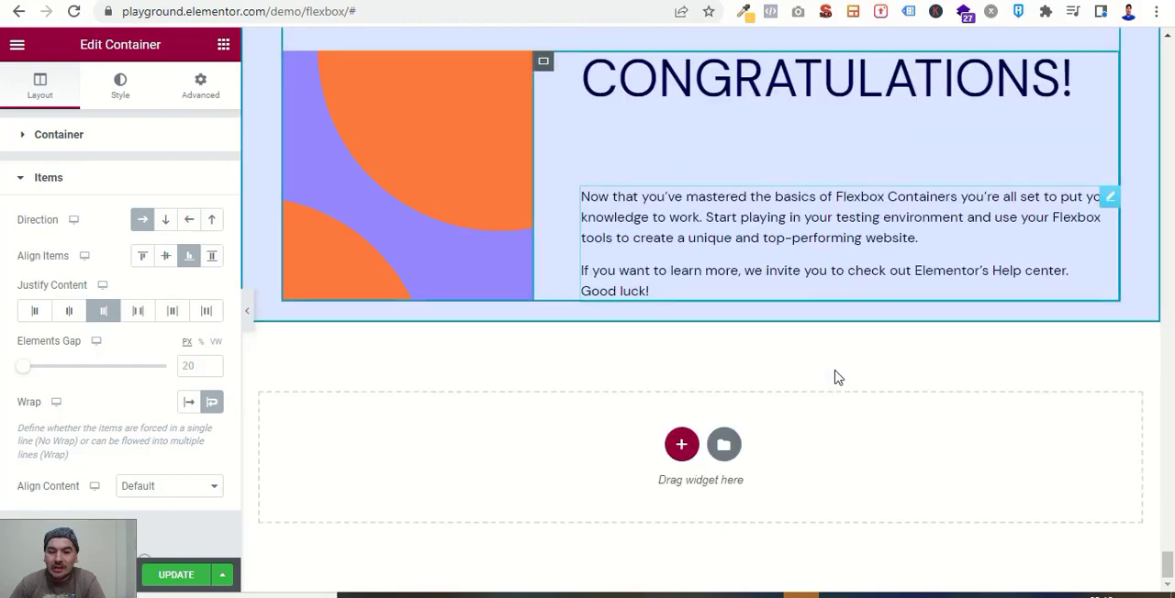
left_click(682, 447)
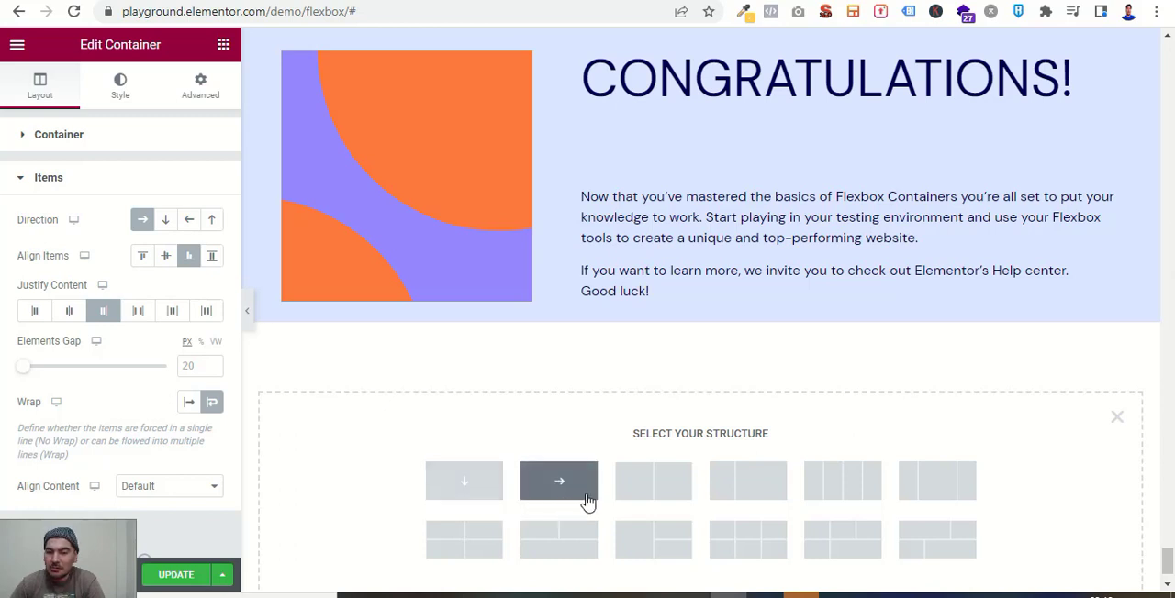
left_click(741, 478)
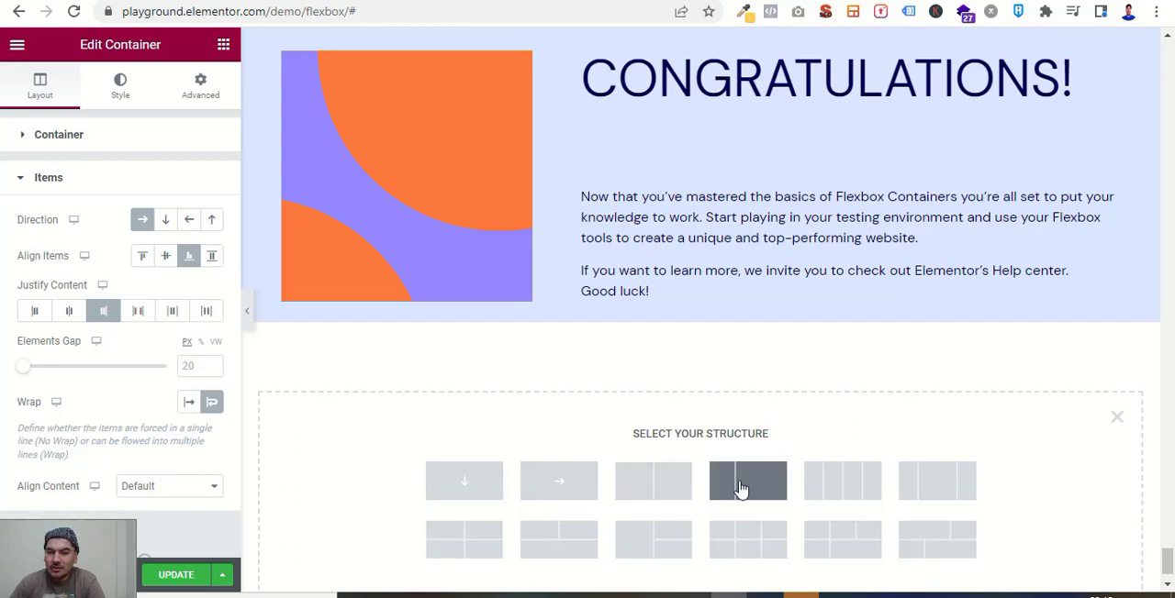